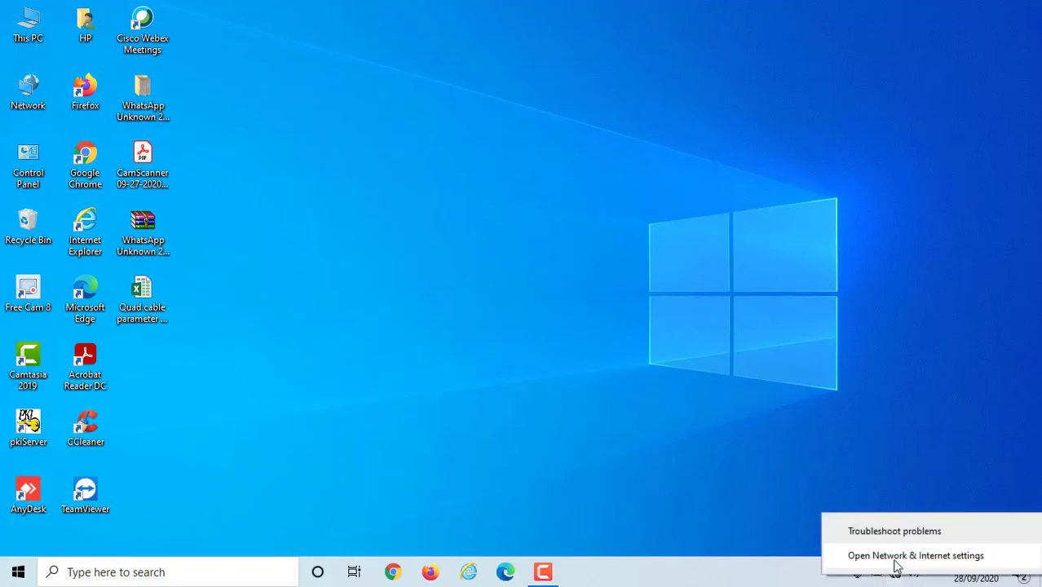
# - Open the Edit IP settings dialog for the Ethernet connection's unidentified network
pyautogui.click(895, 556)
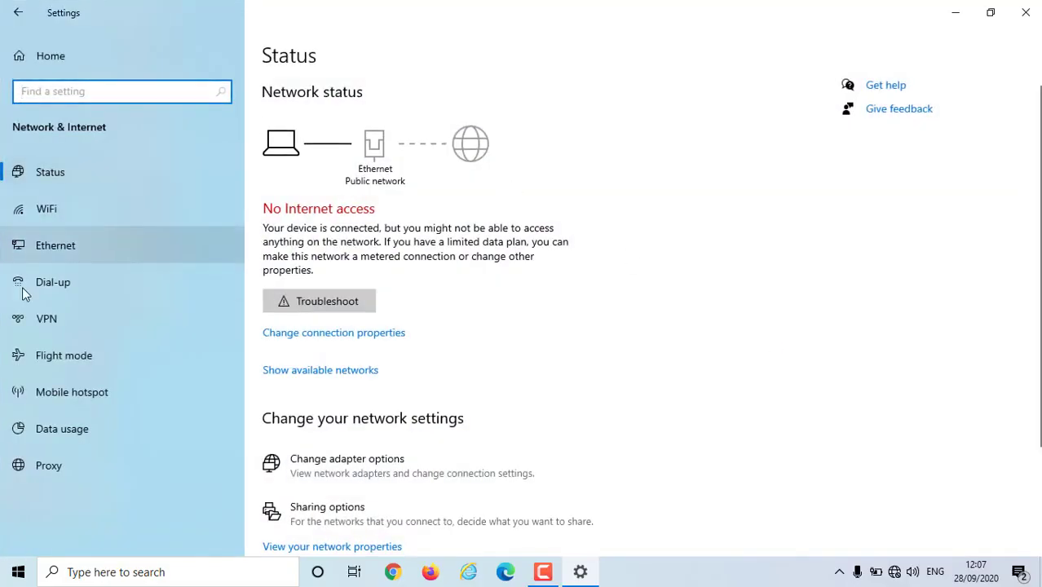
pyautogui.click(95, 245)
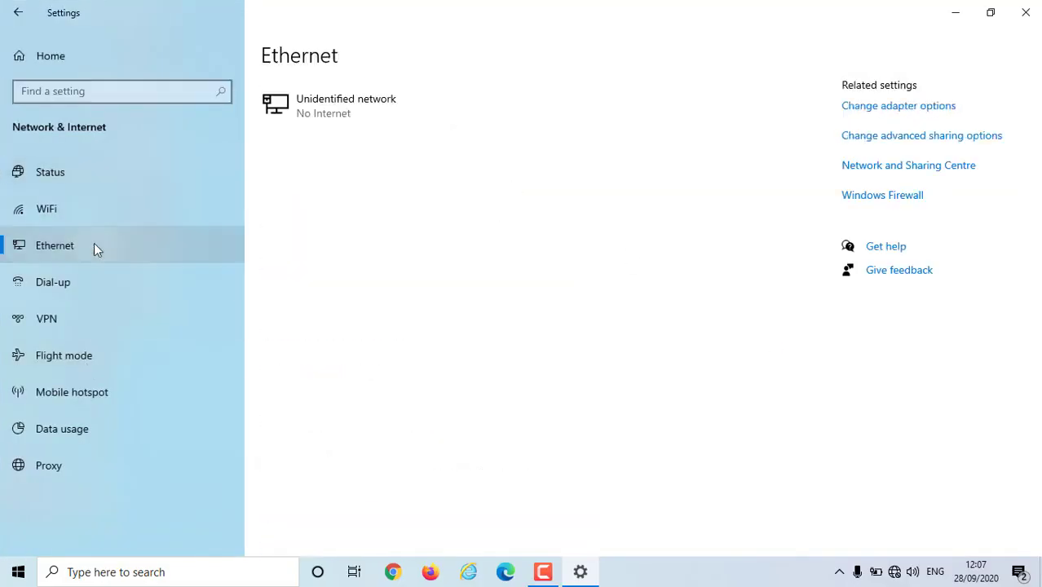
pyautogui.click(400, 112)
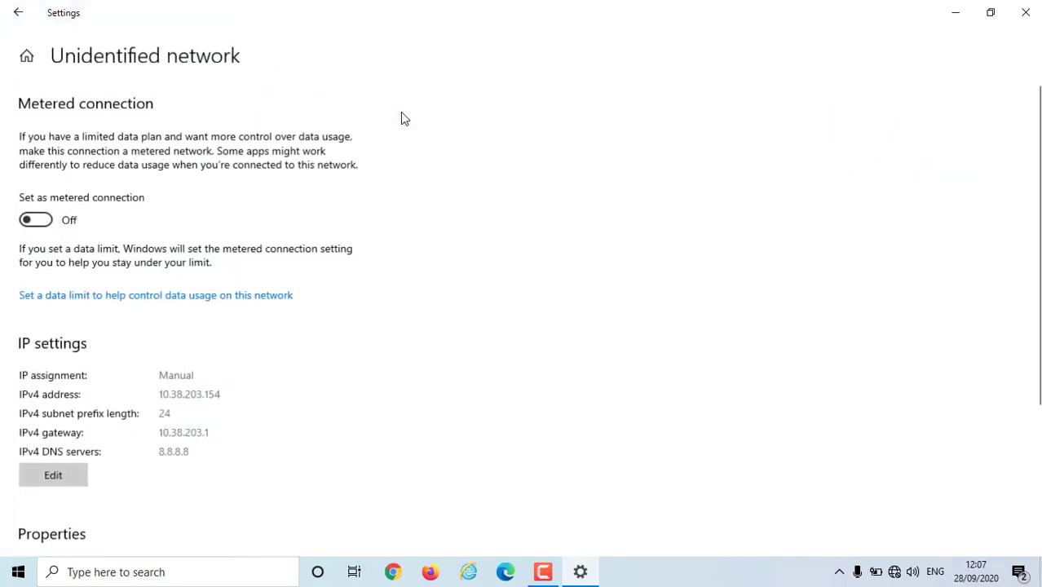
pyautogui.scroll(-3, 95, 475)
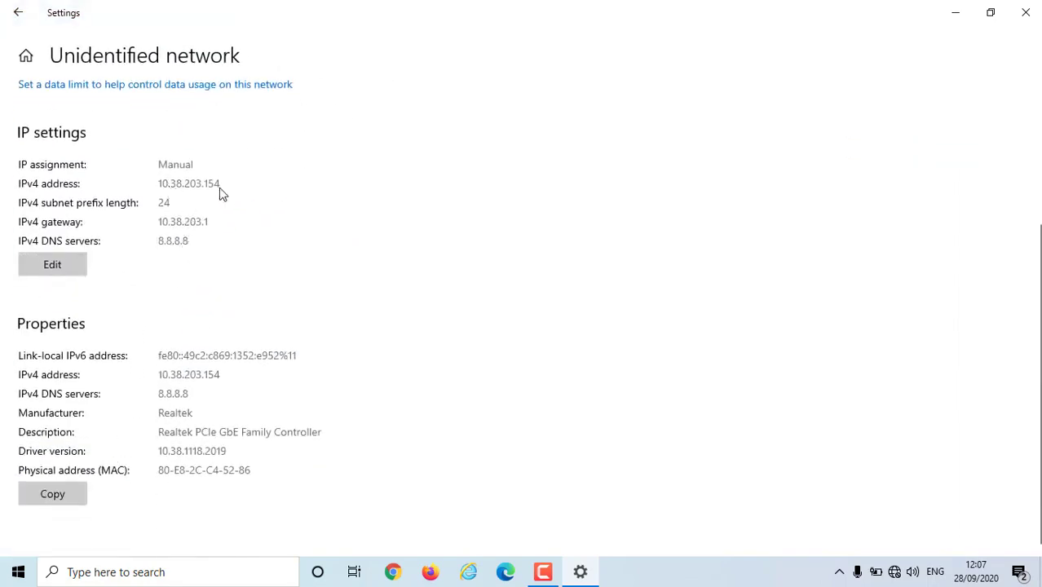
pyautogui.click(53, 266)
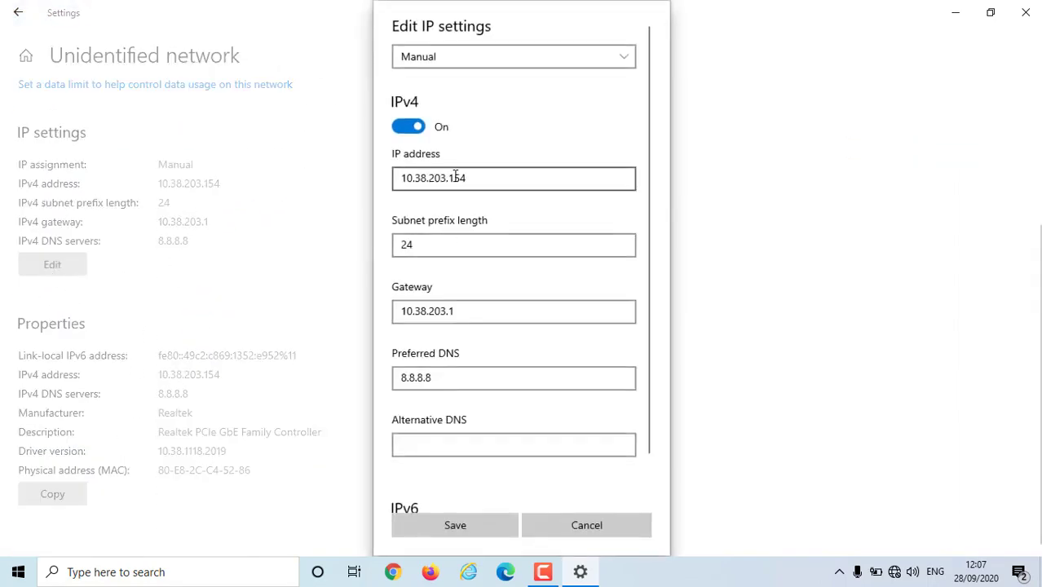
# - Set IP 192.168.1.200 and gateway 192.168.1.254, clear the preferred DNS, and save
pyautogui.click(477, 176)
pyautogui.hotkey('ctrl', 'a')
pyautogui.write('1')
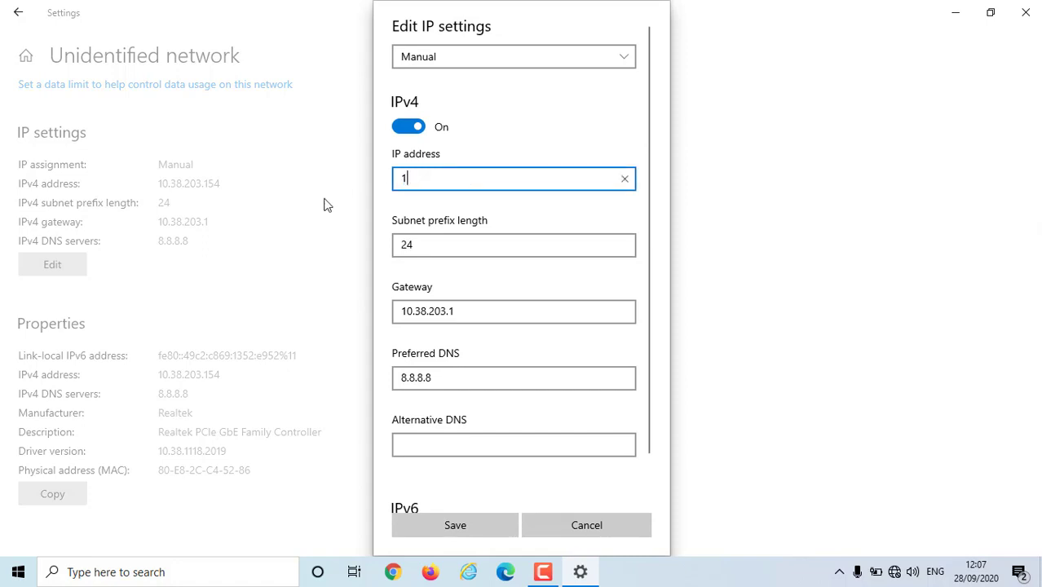
pyautogui.write('92.168.1')
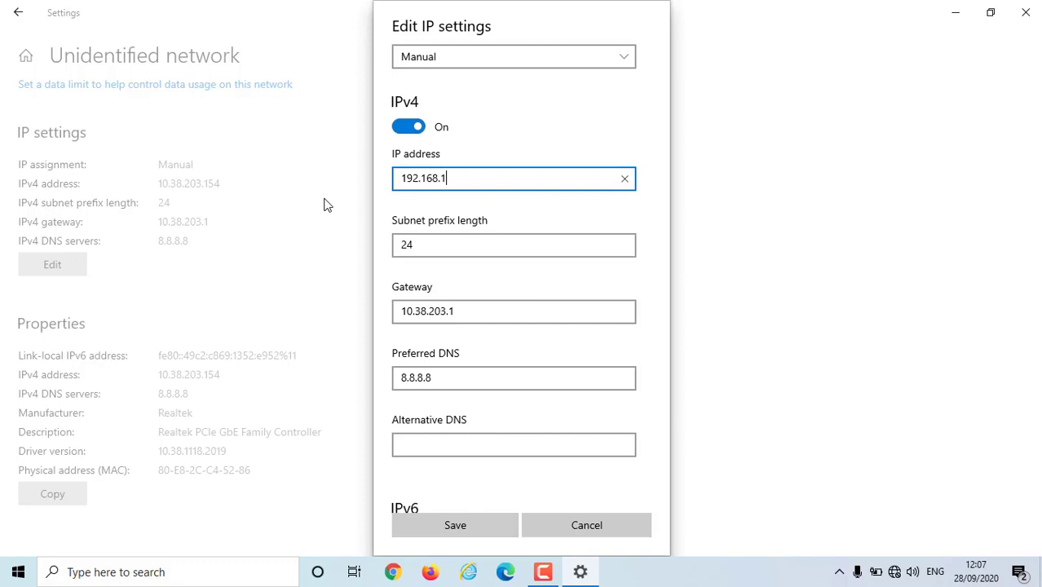
pyautogui.write('.200')
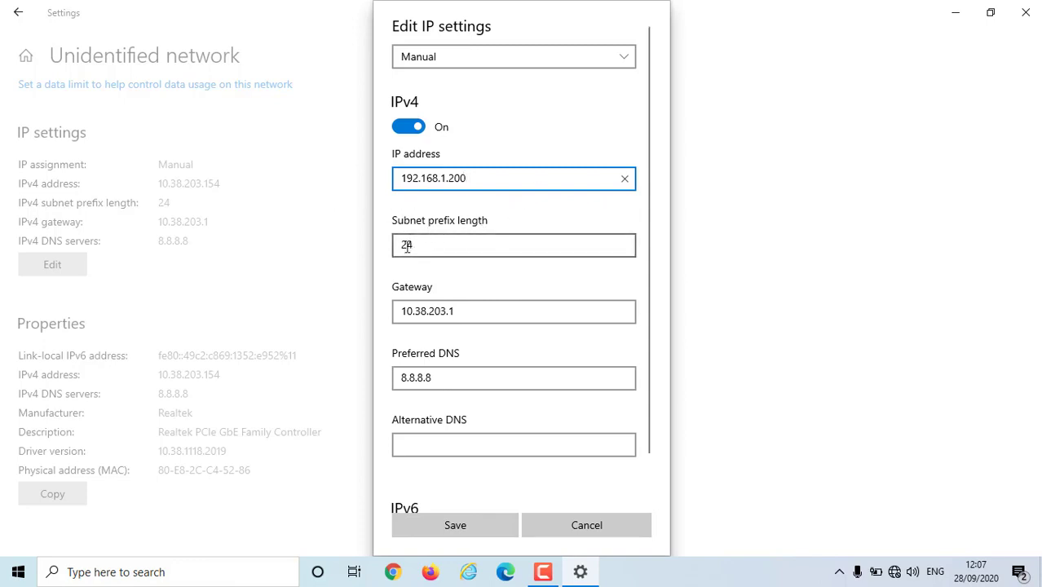
pyautogui.moveTo(473, 311); pyautogui.dragTo(379, 315)
pyautogui.write('19')
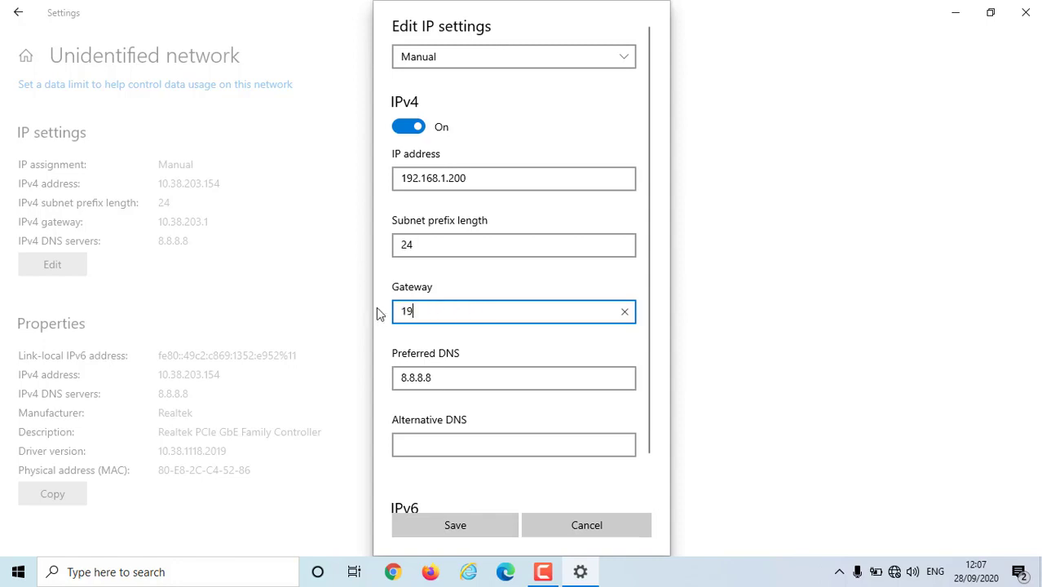
pyautogui.write('2.168.')
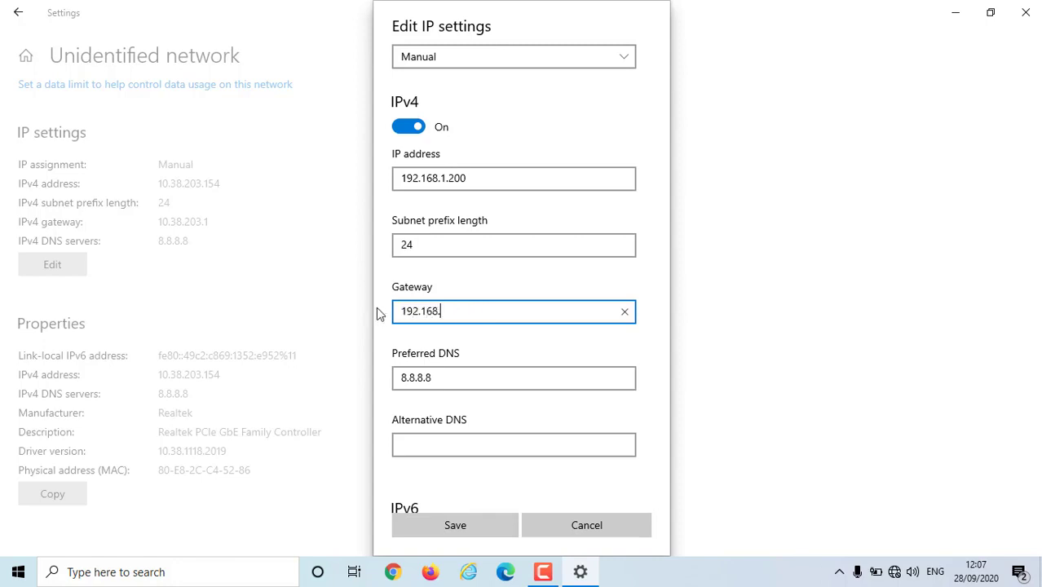
pyautogui.write('1.254')
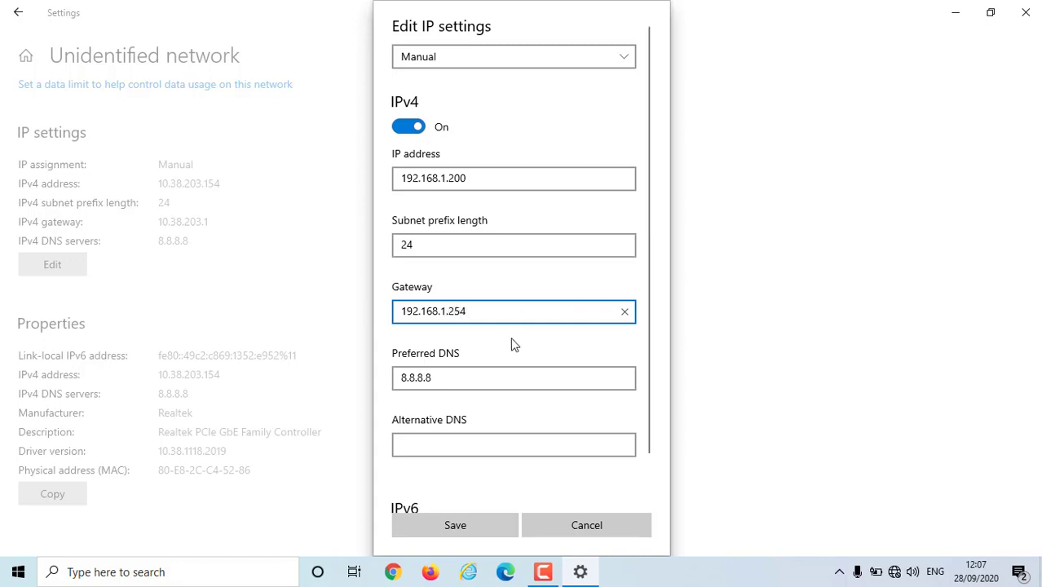
pyautogui.moveTo(447, 375); pyautogui.dragTo(166, 364)
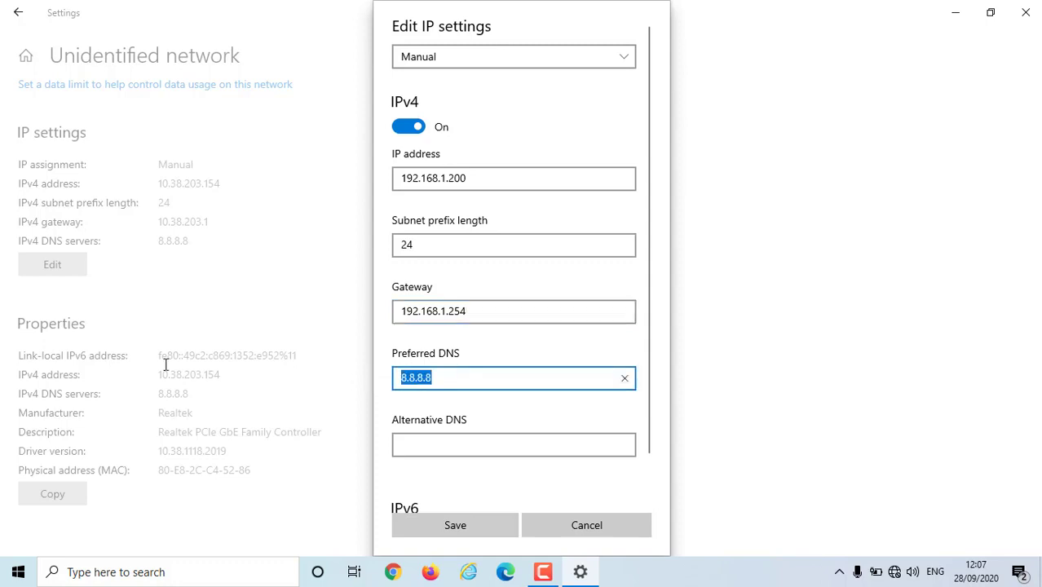
pyautogui.press('BackSpace')
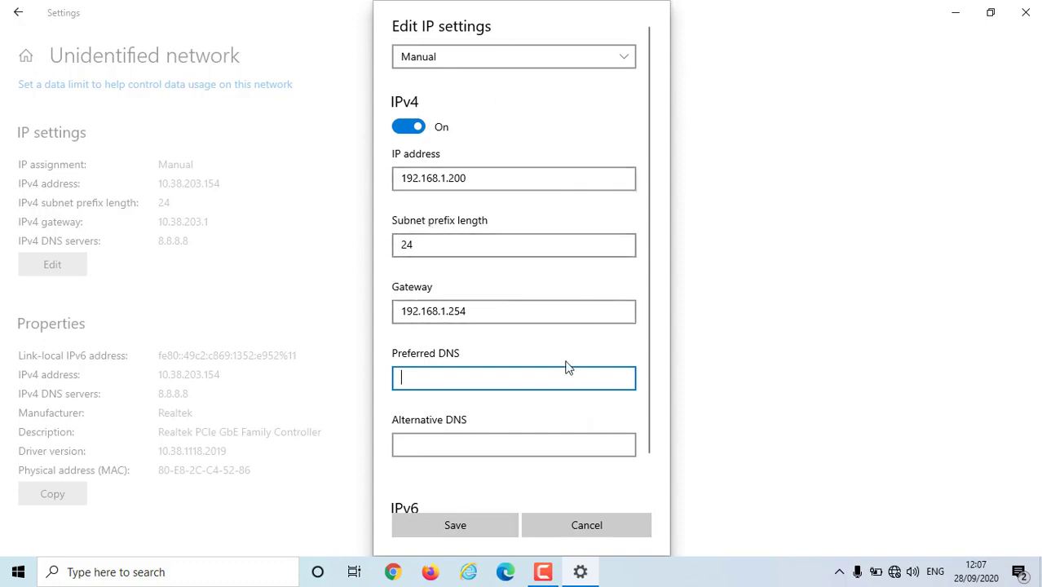
pyautogui.click(476, 529)
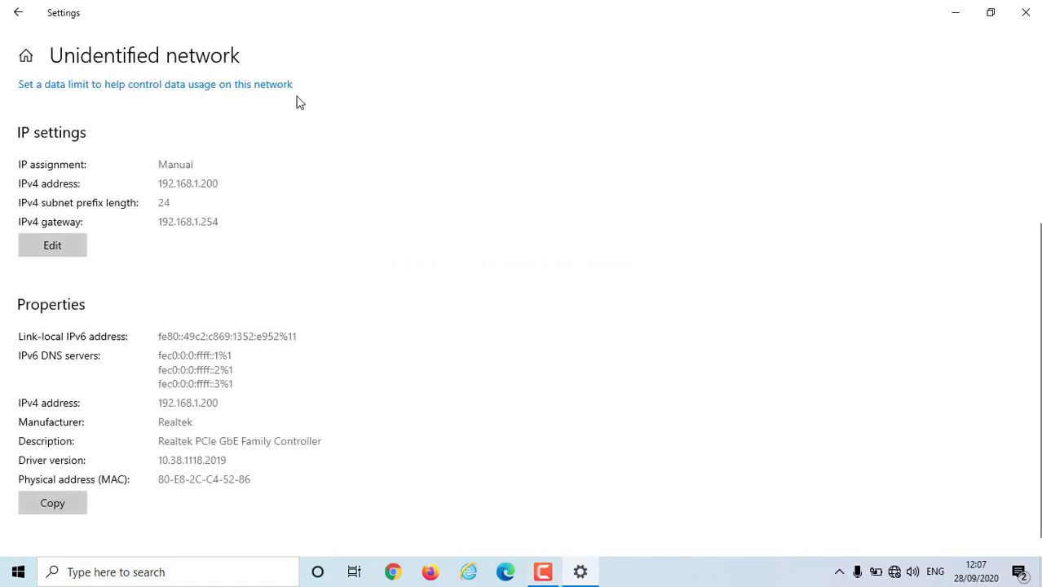
pyautogui.click(1026, 13)
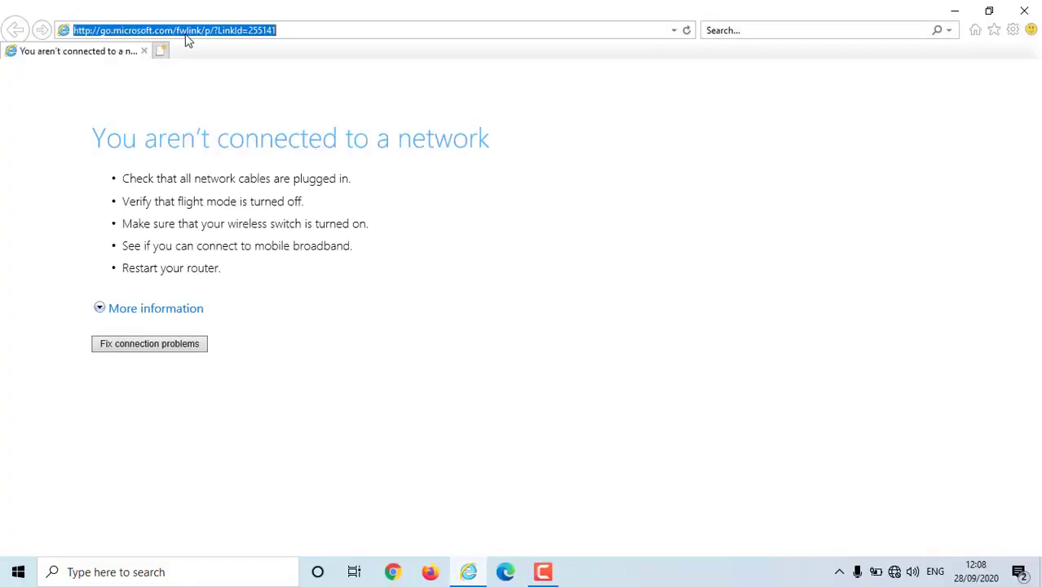
pyautogui.write('hh')
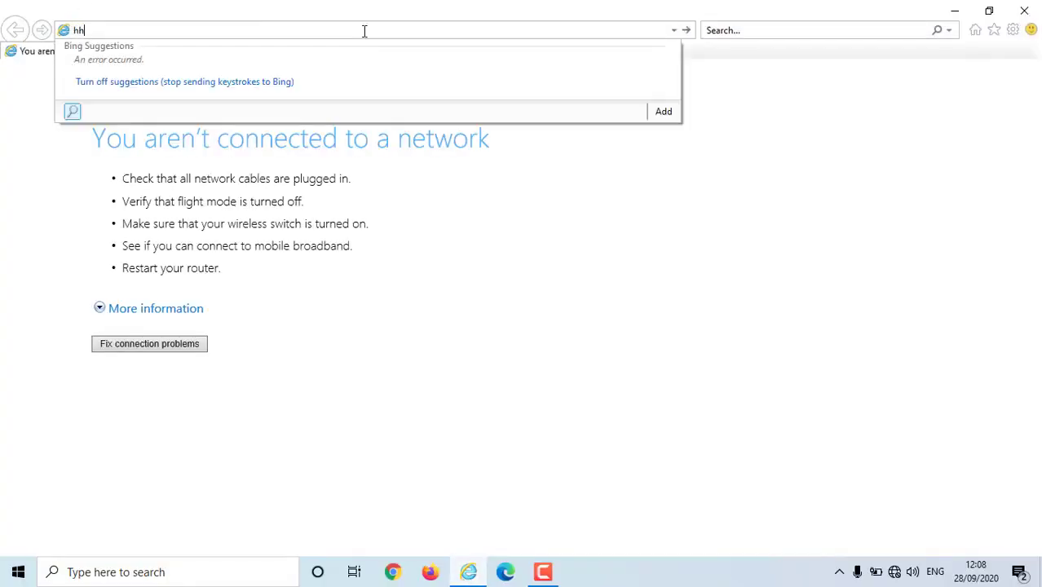
pyautogui.write('ttp://192.168.')
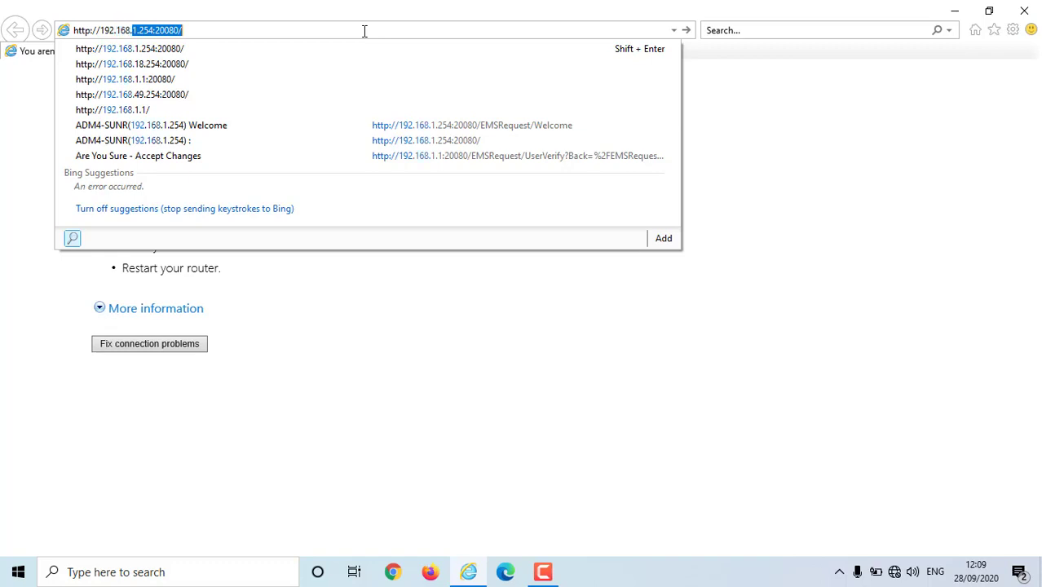
pyautogui.write('1.1')
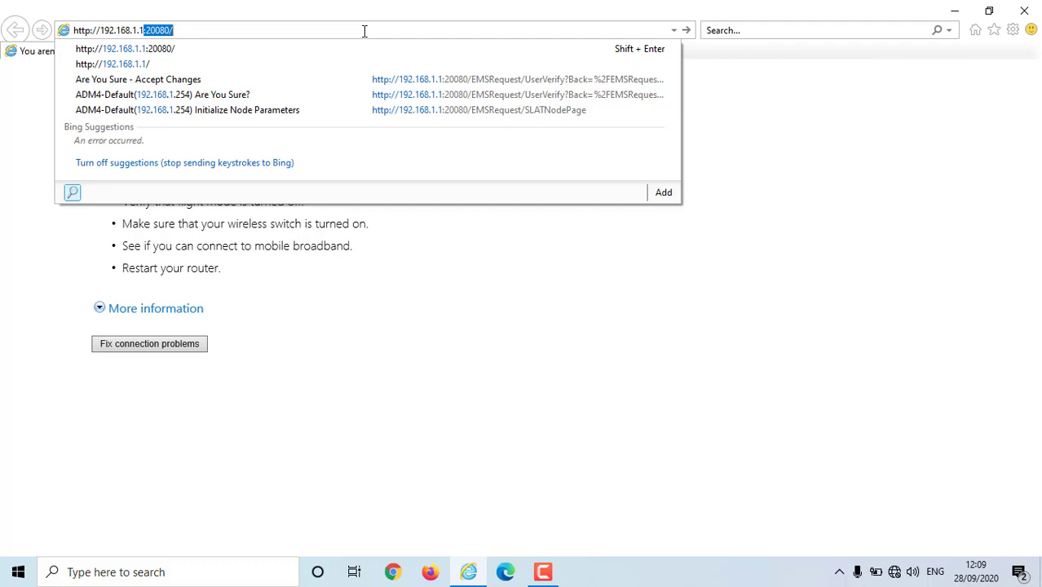
pyautogui.press('Return')
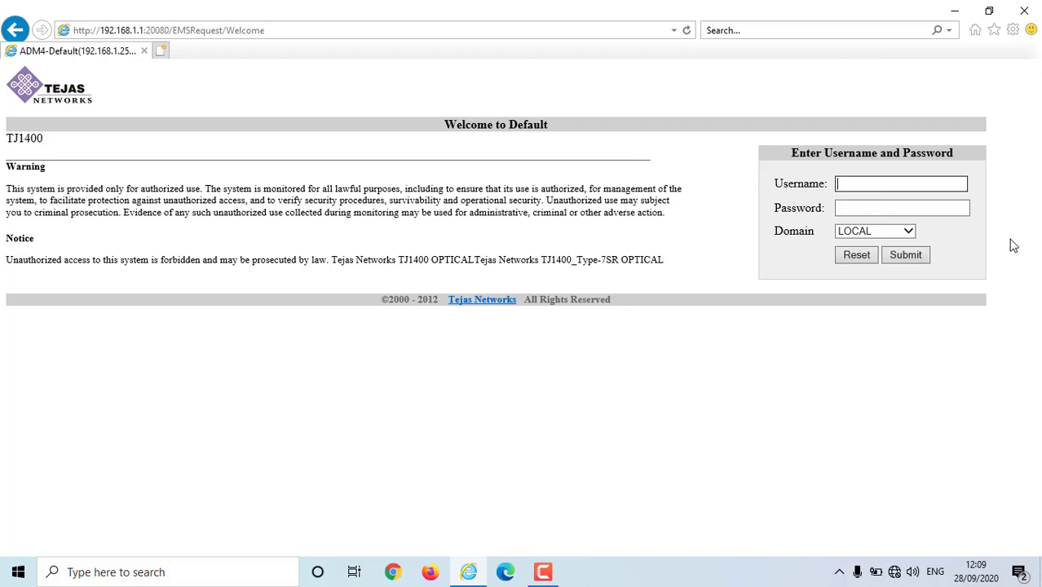
# - Enter the login username and password and submit them
pyautogui.click(931, 208)
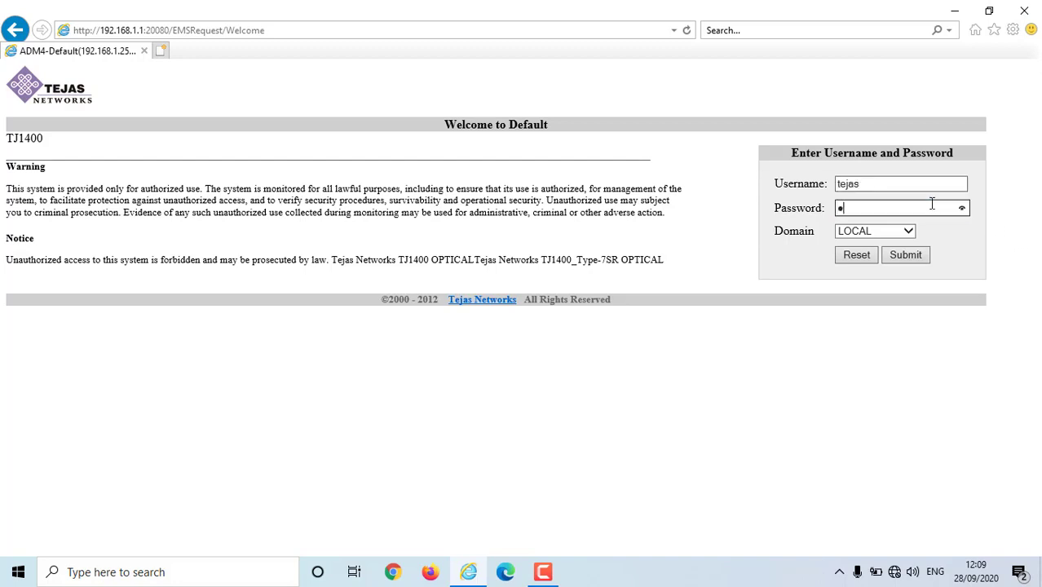
pyautogui.click(905, 255)
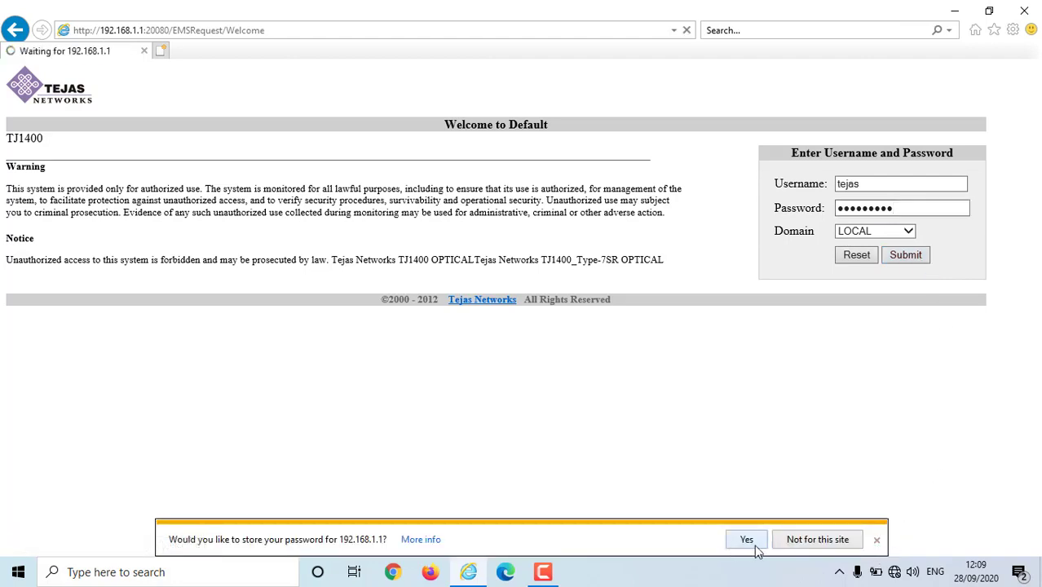
# - After the failed attempt, dismiss the save-password prompt, re-enter the credentials and resubmit
pyautogui.click(873, 539)
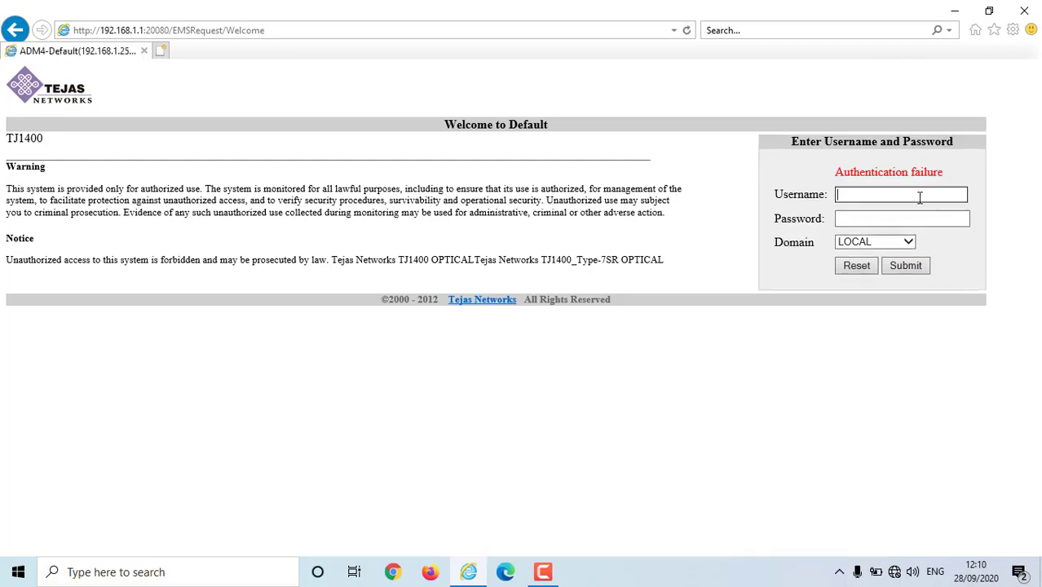
pyautogui.click(920, 195)
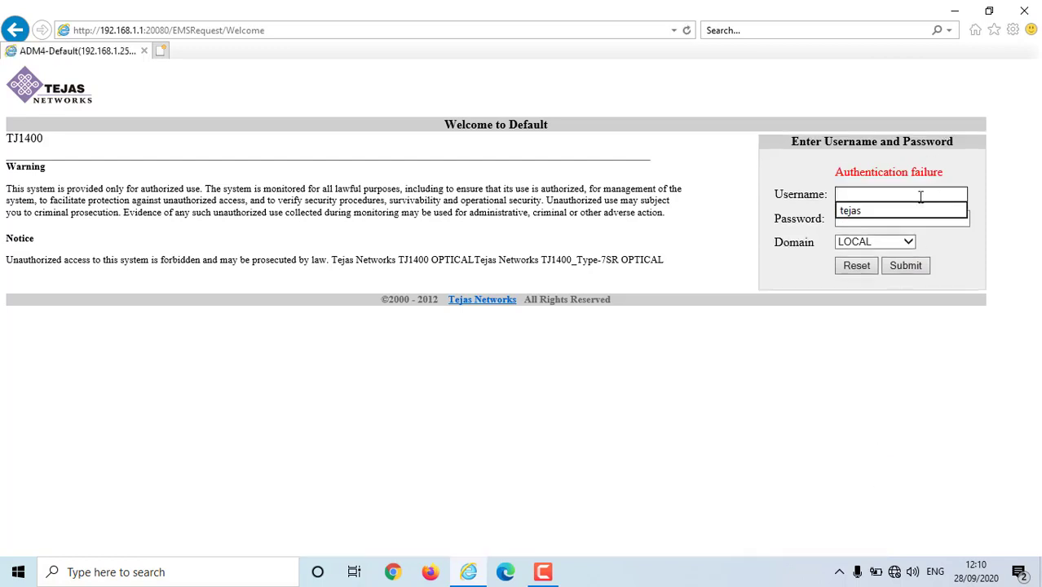
pyautogui.click(876, 211)
pyautogui.click(869, 216)
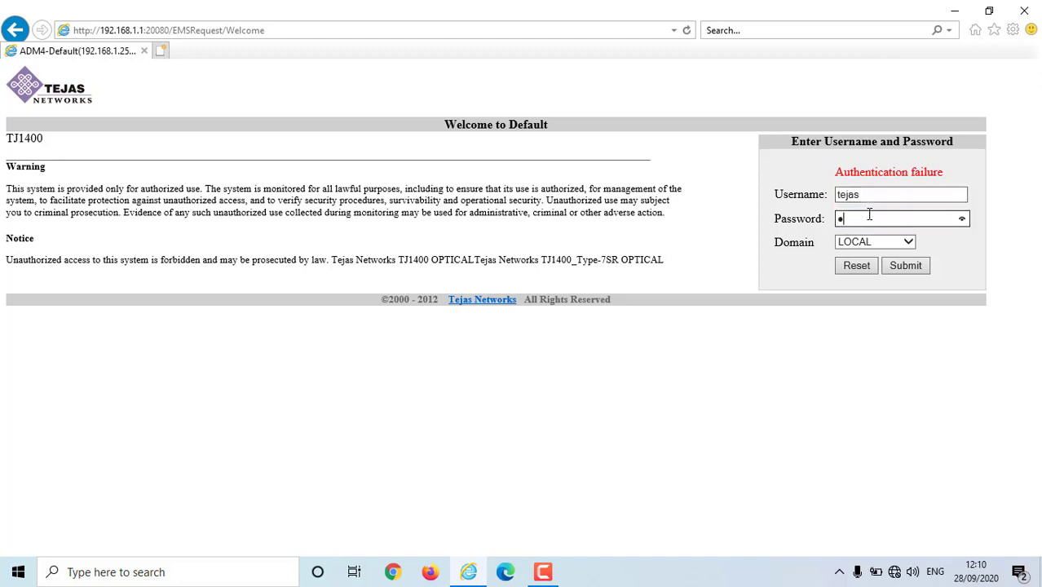
pyautogui.click(919, 270)
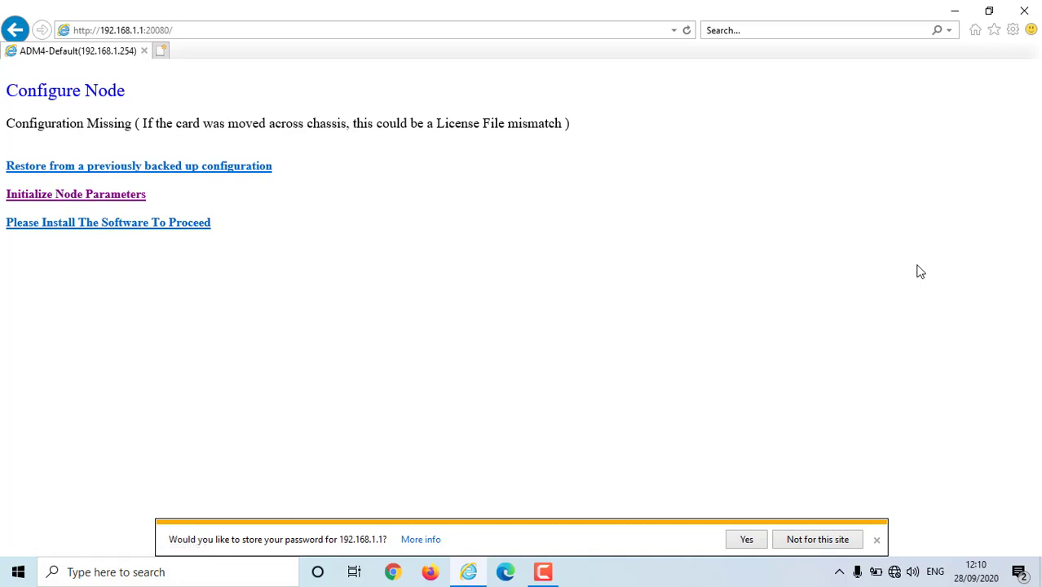
# - Decline saving the password and open the Initialize Node Parameters form
pyautogui.click(862, 539)
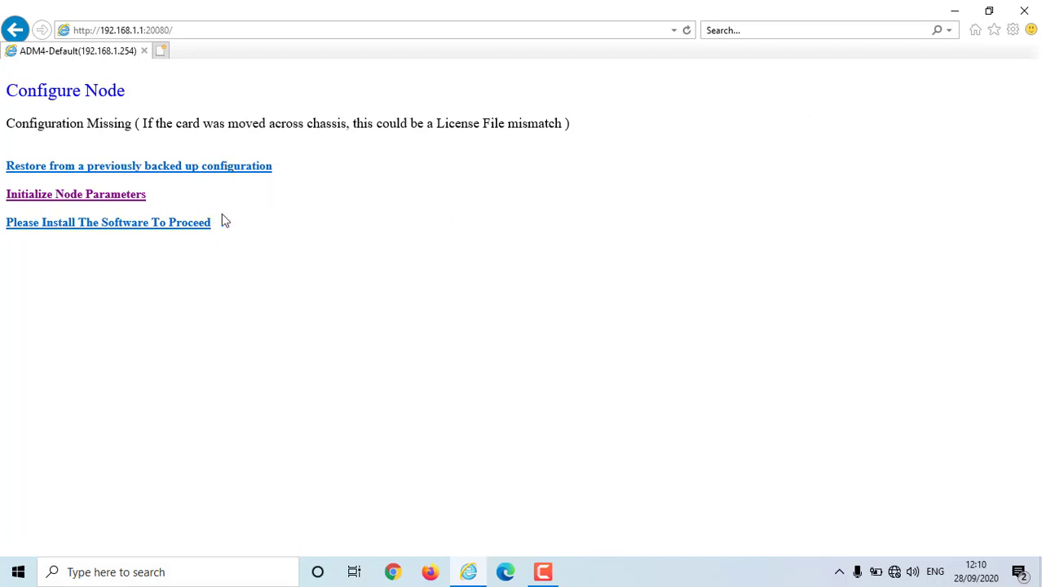
pyautogui.click(85, 198)
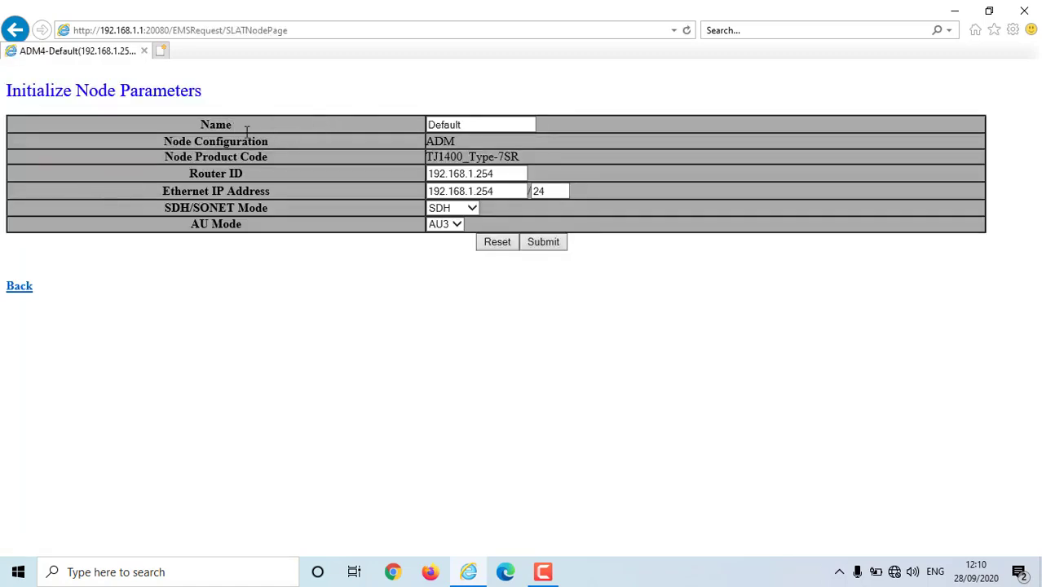
# - Rename the node from Default to BTD and change the Router ID to 192.168.43.254
pyautogui.moveTo(475, 122); pyautogui.dragTo(367, 118)
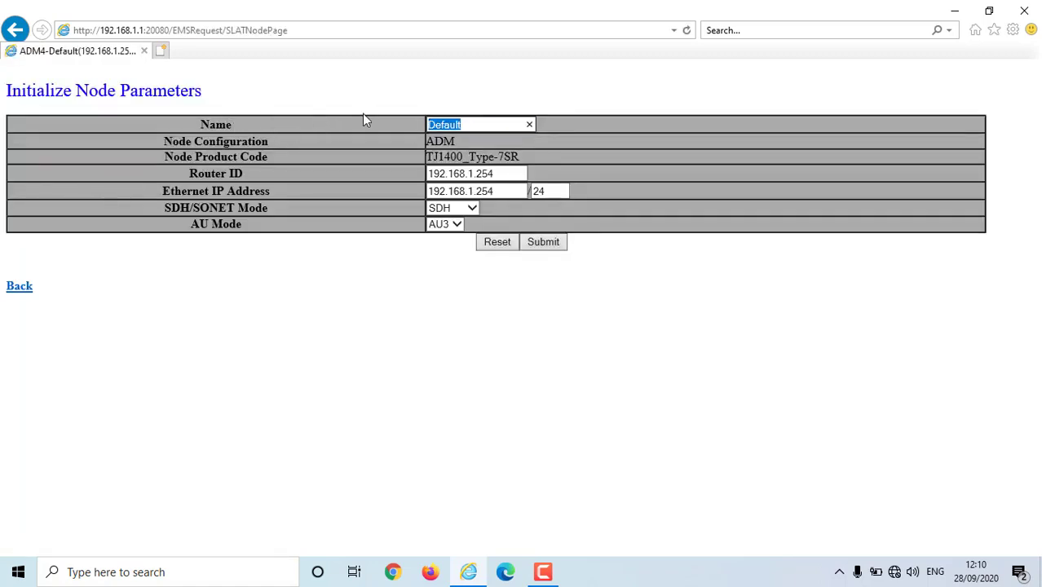
pyautogui.write('BTD')
pyautogui.moveTo(495, 174); pyautogui.dragTo(471, 179)
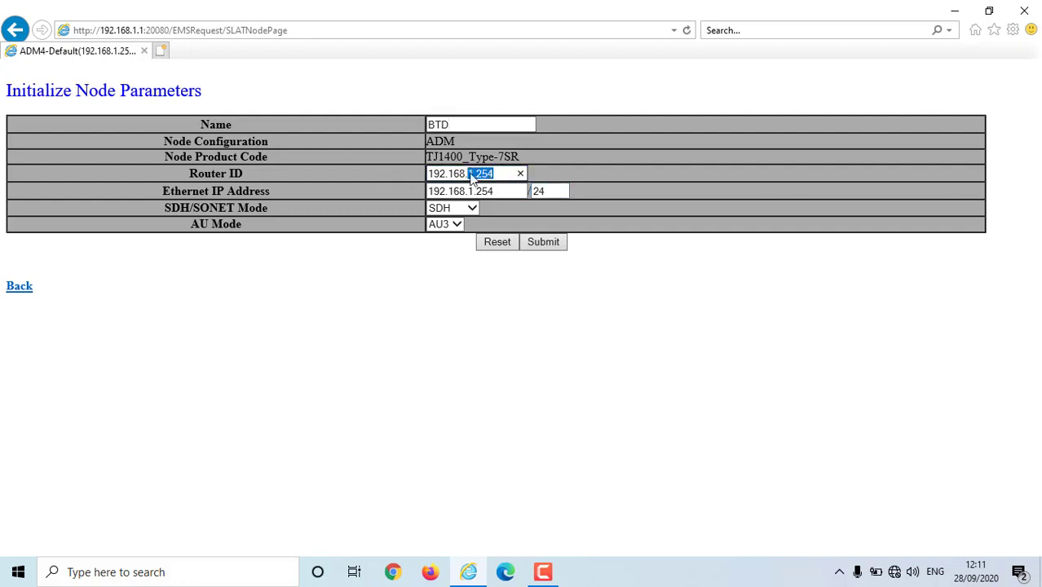
pyautogui.press('BackSpace')
pyautogui.write('38')
pyautogui.press('BackSpace')
pyautogui.press('BackSpace')
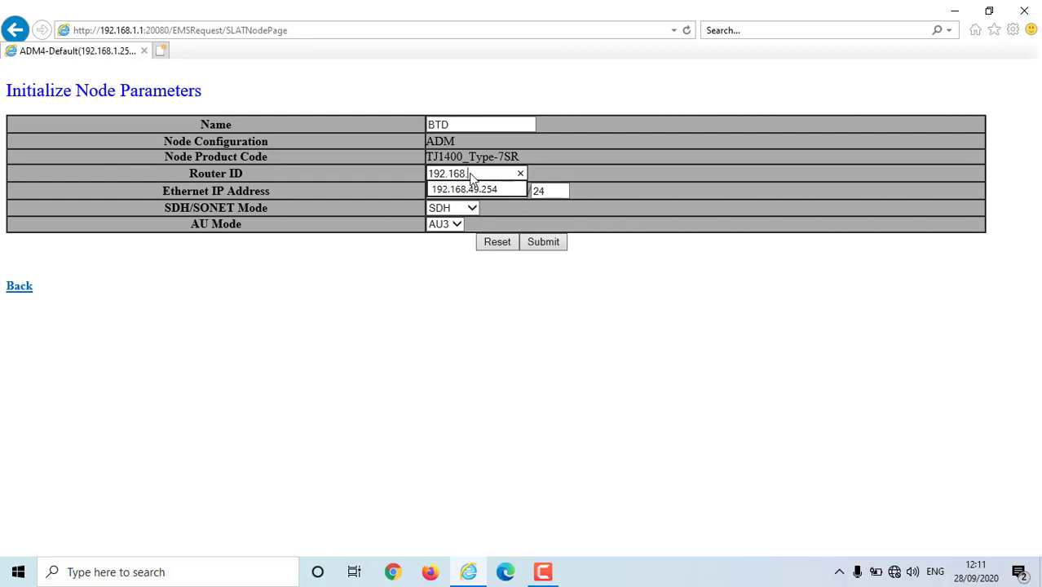
pyautogui.write('43.')
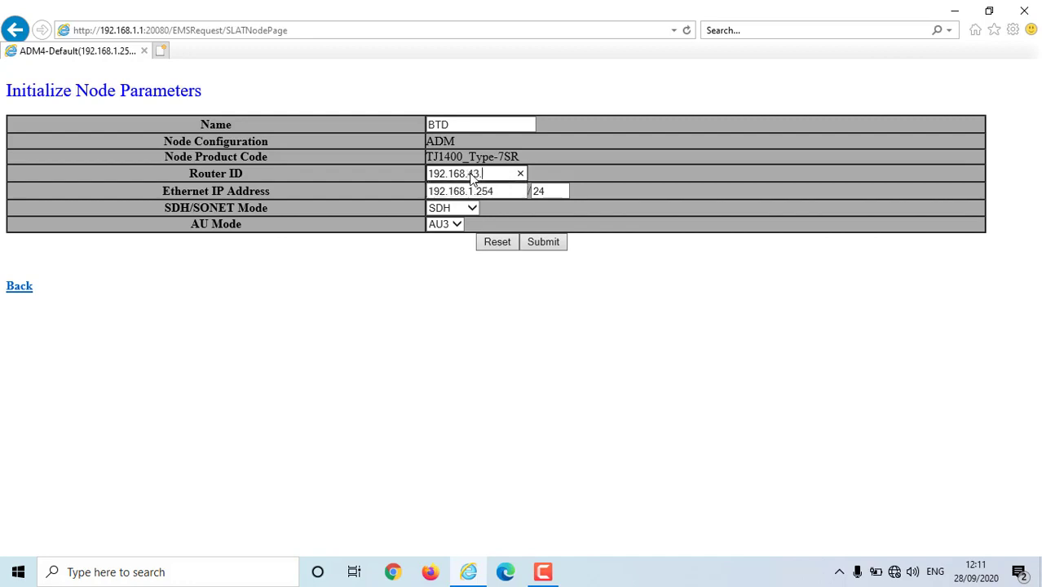
pyautogui.write('254')
# - Set AU Mode to AU4 and submit the node parameters
pyautogui.click(458, 211)
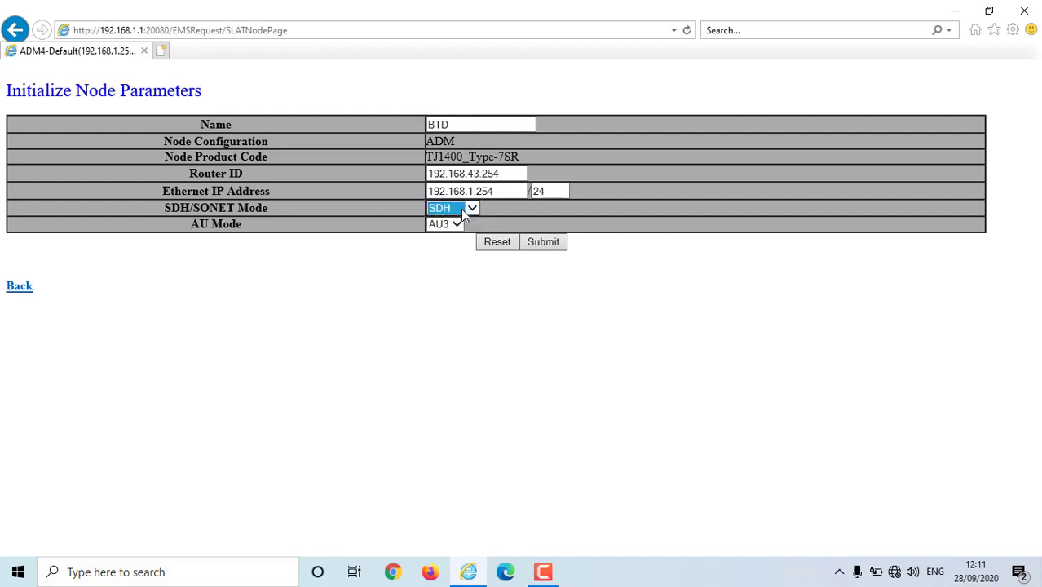
pyautogui.click(458, 226)
pyautogui.click(448, 213)
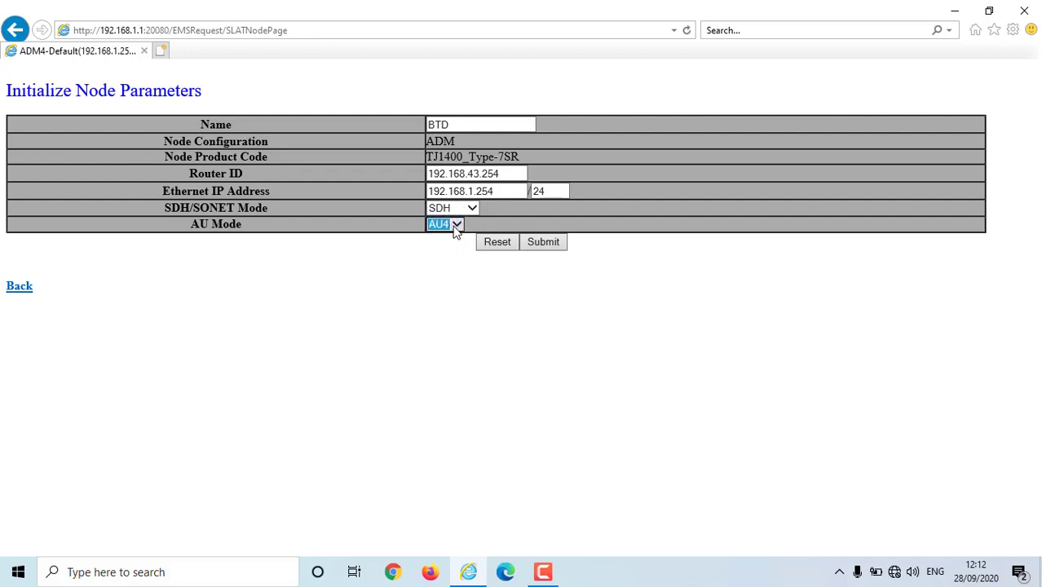
pyautogui.click(456, 230)
pyautogui.click(448, 225)
pyautogui.click(709, 192)
pyautogui.click(555, 243)
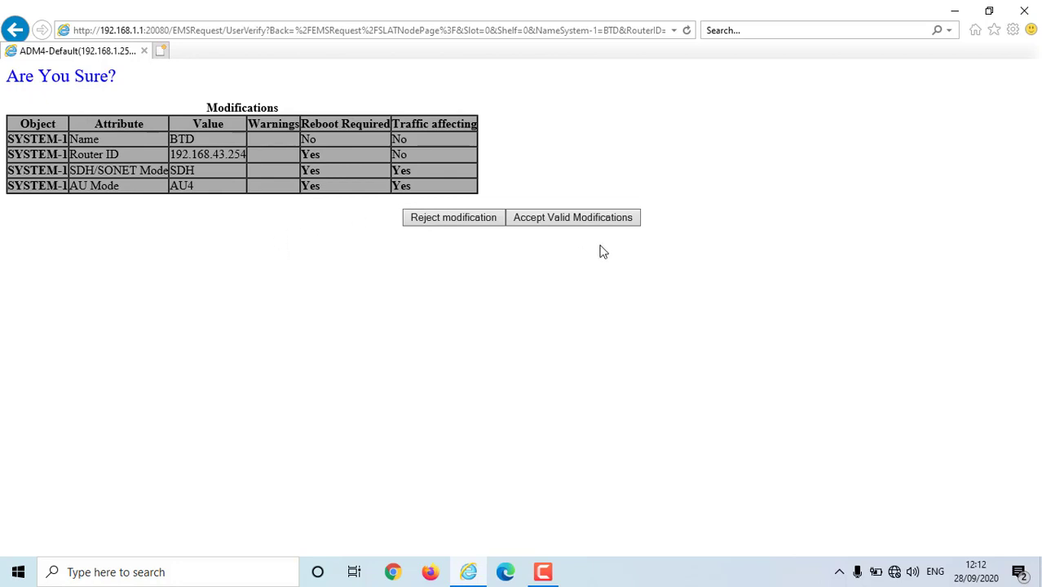
# - Accept the valid modifications so the node reboots, then bring up the address-bar history
pyautogui.click(574, 219)
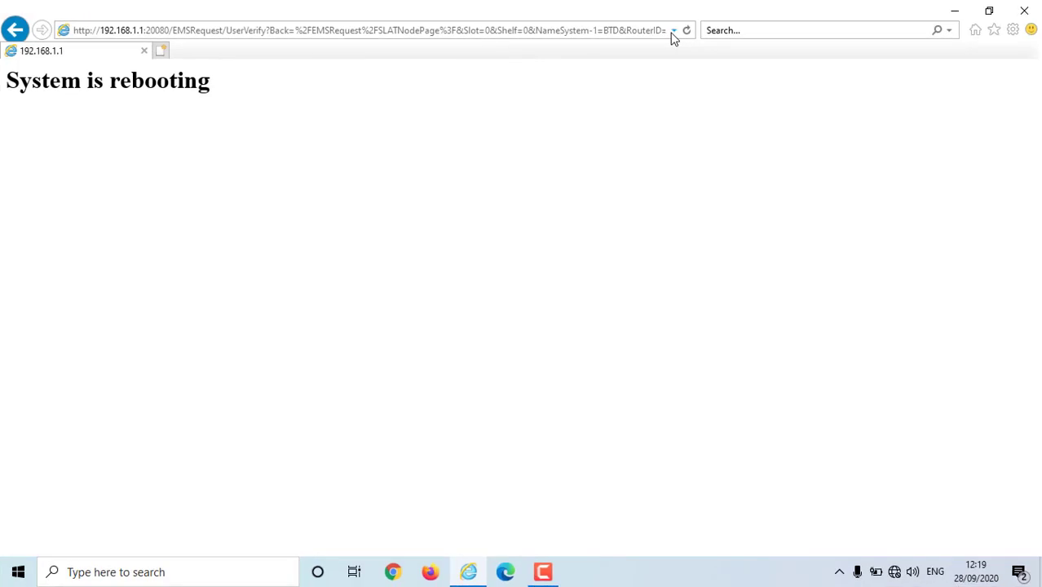
pyautogui.click(220, 34)
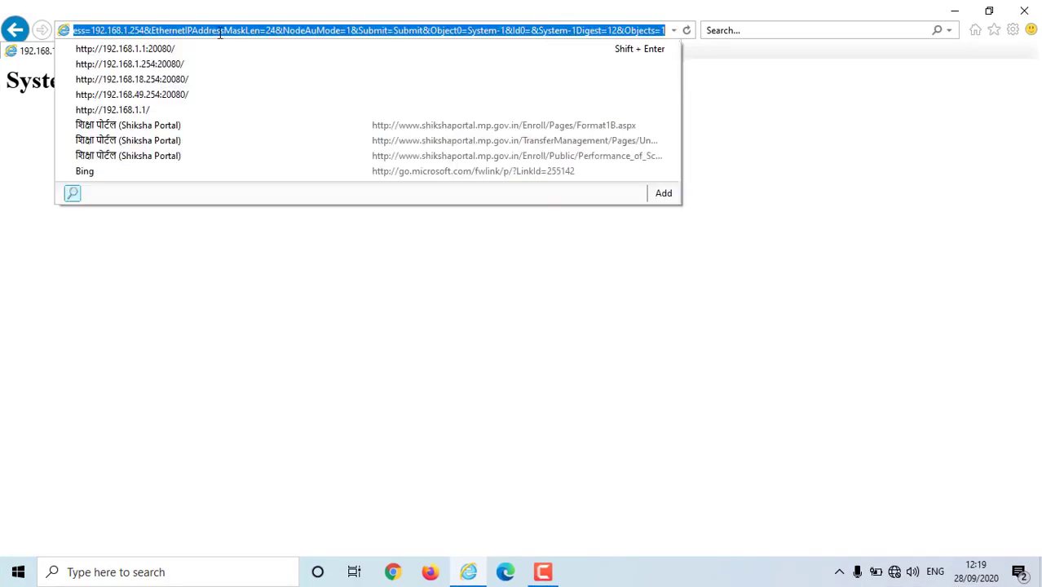
pyautogui.click(144, 66)
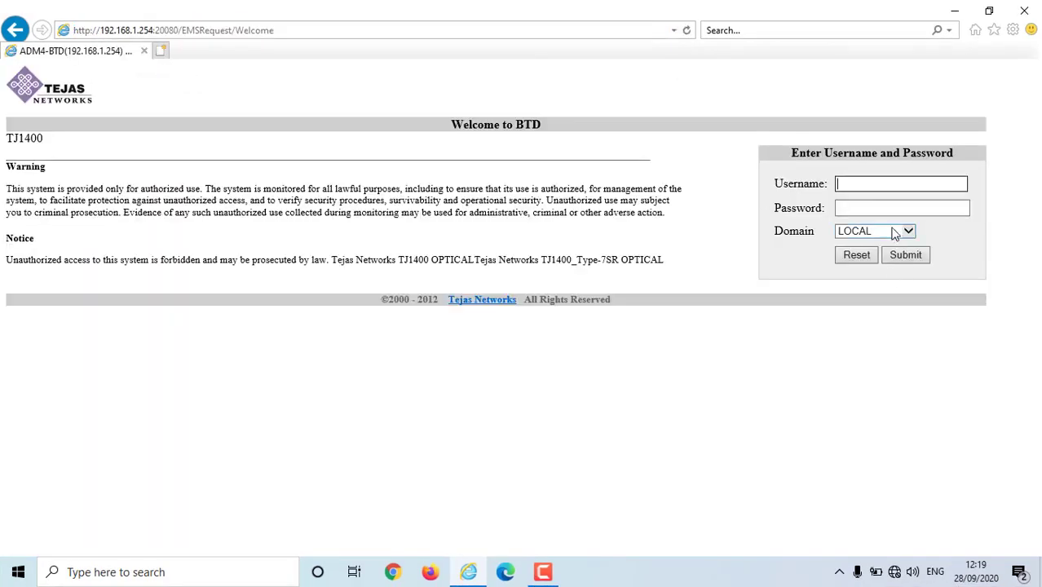
pyautogui.write('TEJAS')
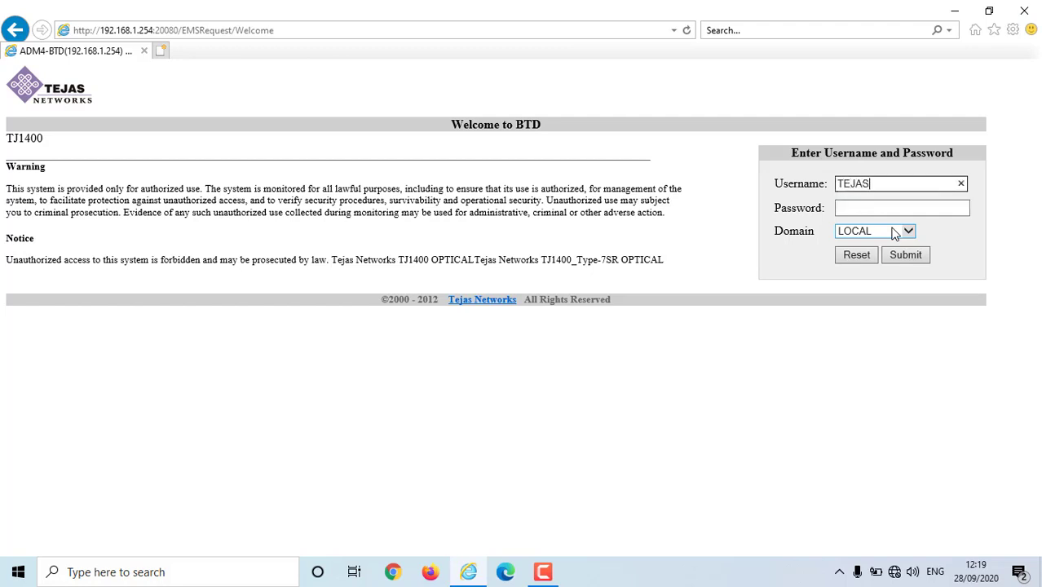
pyautogui.press('Tab')
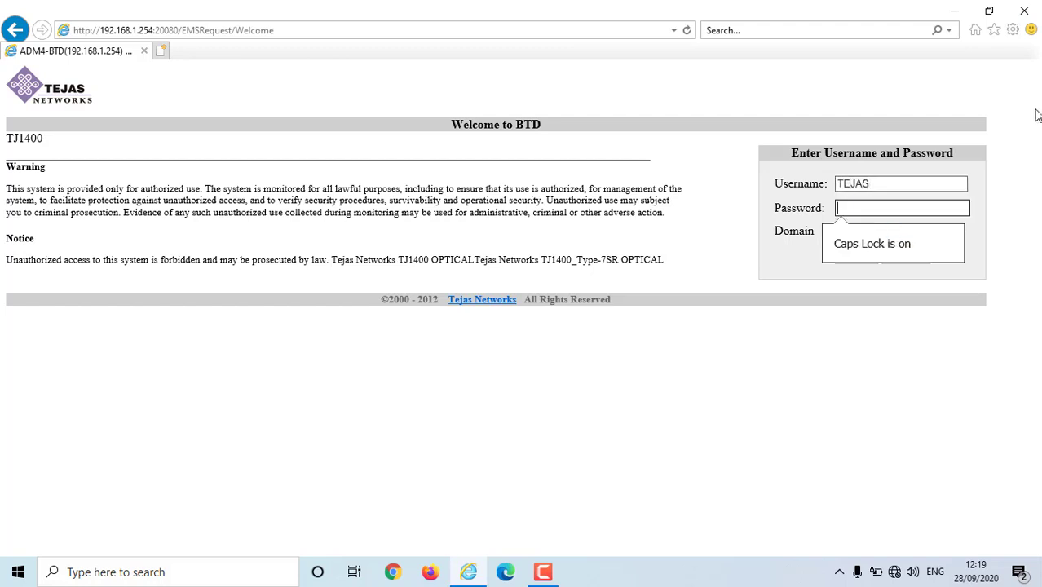
pyautogui.click(780, 183)
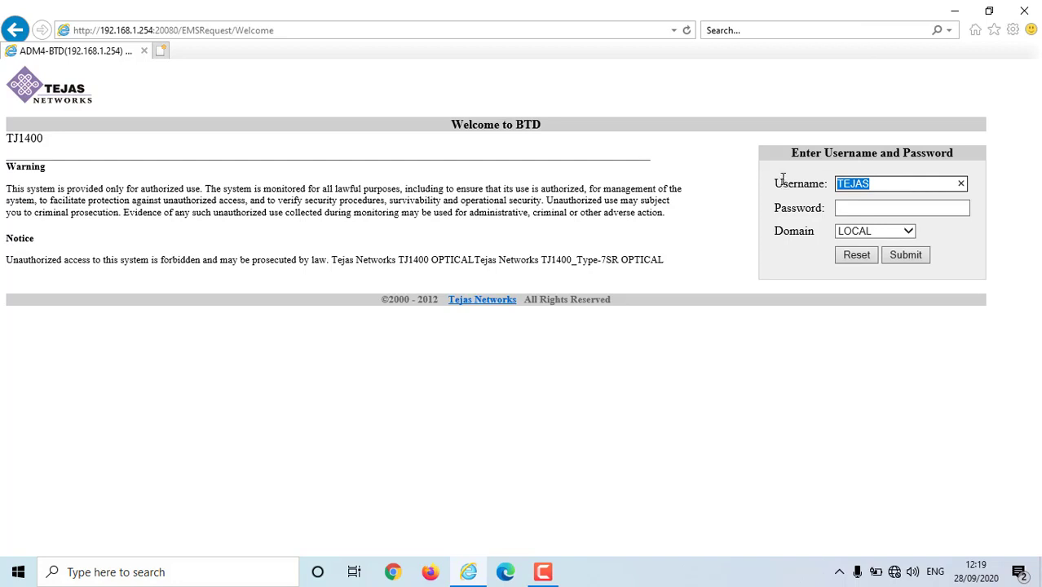
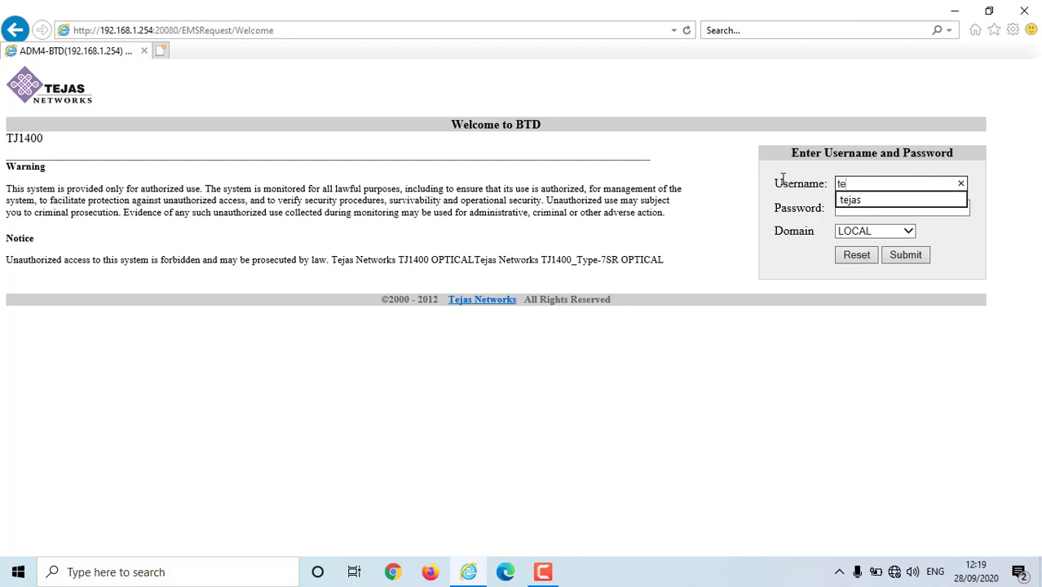
pyautogui.press('Tab')
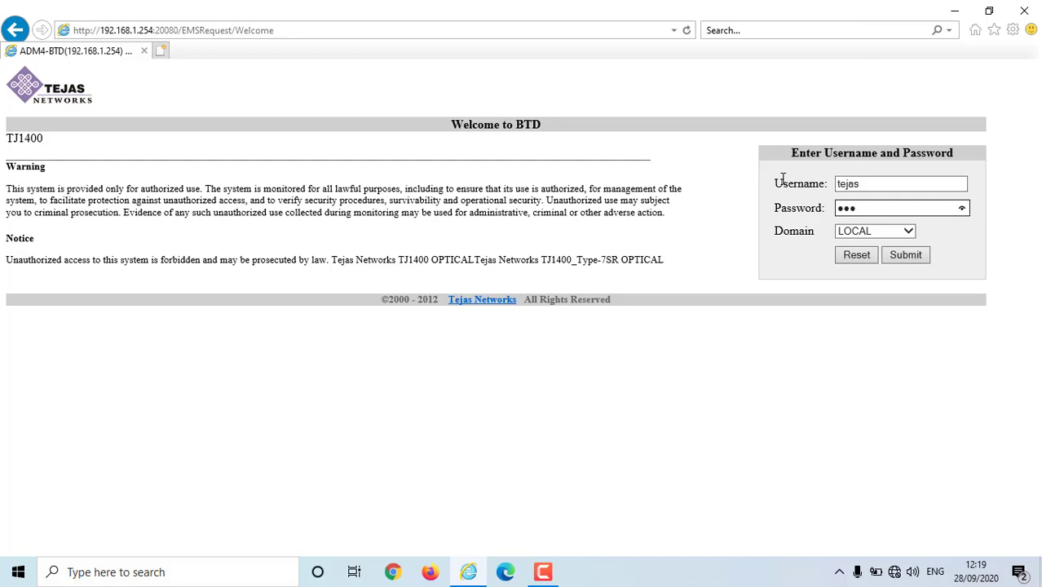
pyautogui.click(913, 258)
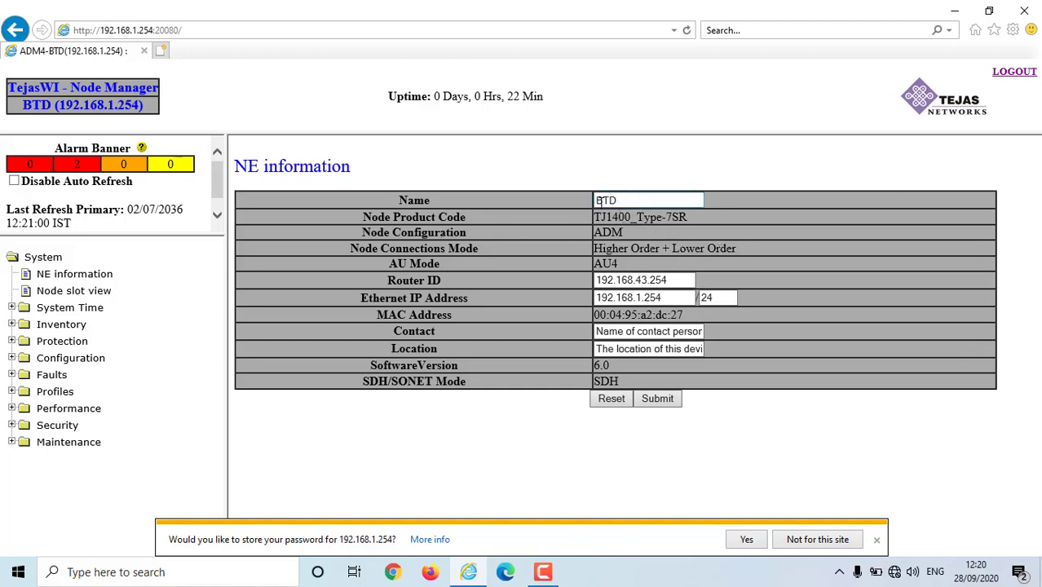
# - Replace Contact with SSE-TELE-M-BVP and Location with BVP, then submit and accept
pyautogui.click(630, 200)
pyautogui.click(687, 279)
pyautogui.tripleClick(624, 334)
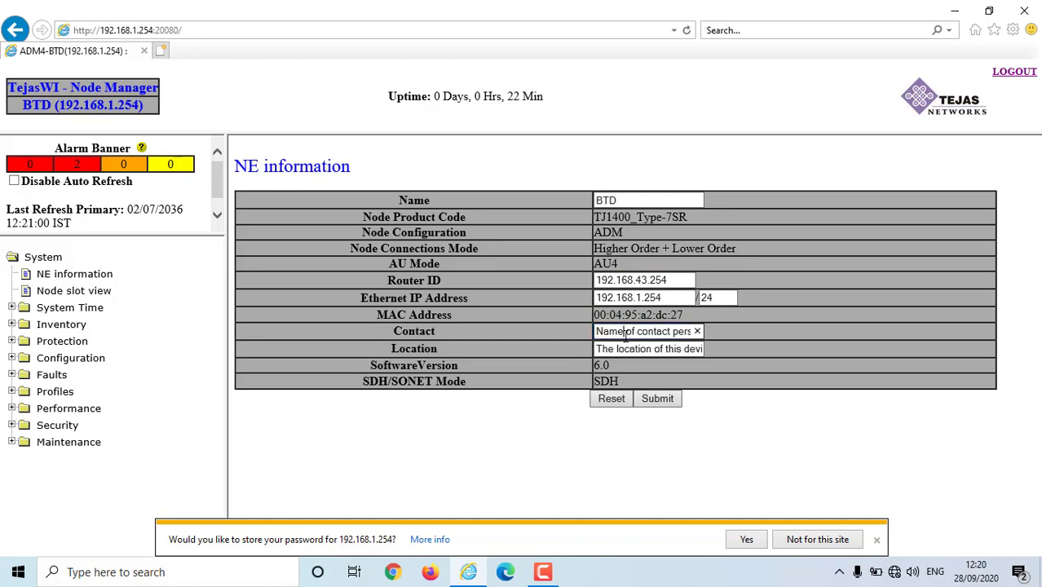
pyautogui.press('BackSpace')
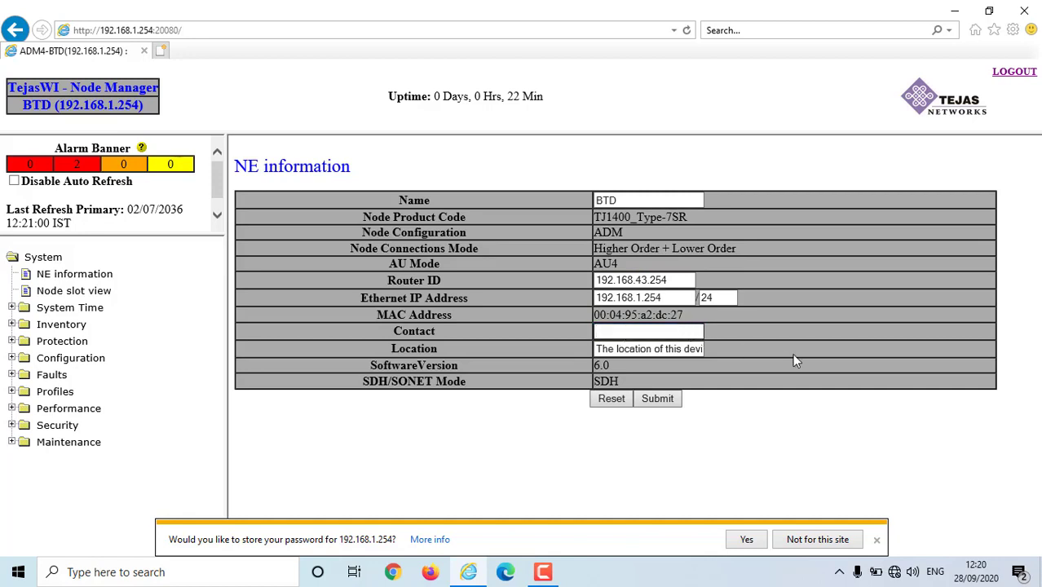
pyautogui.write('SSE-TELE-M-BVP')
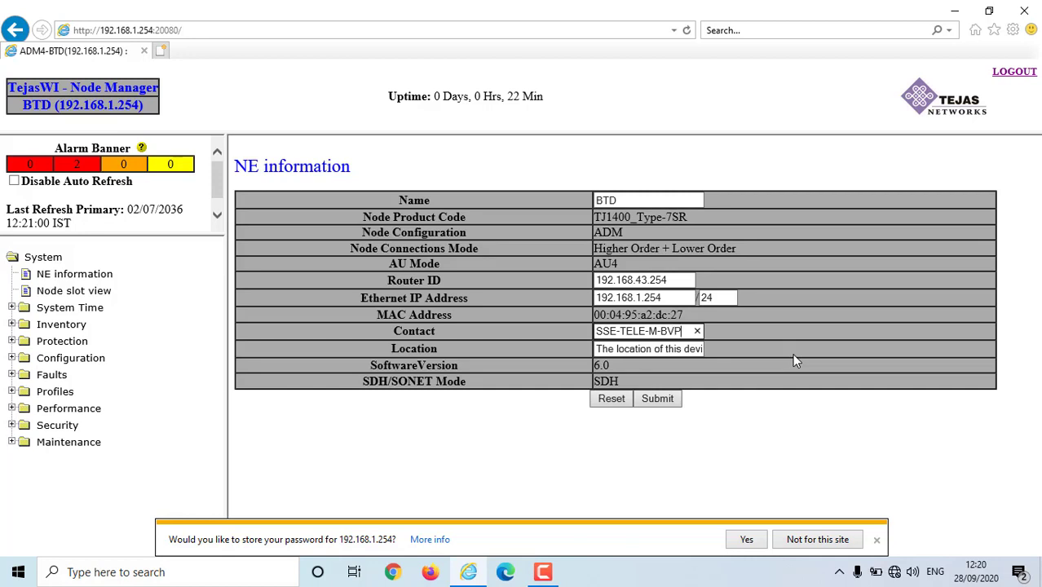
pyautogui.press('Tab')
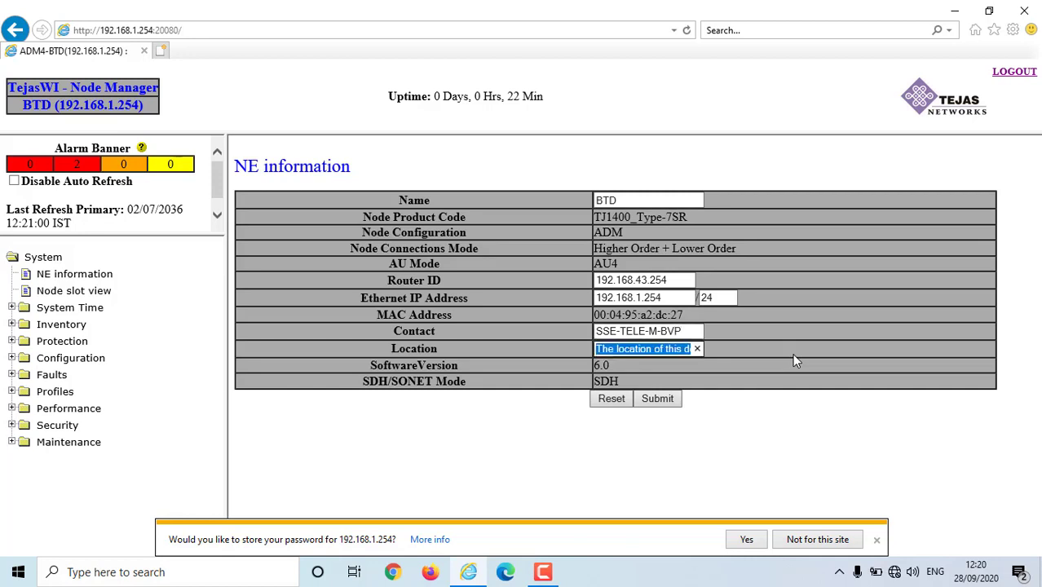
pyautogui.write('BVP')
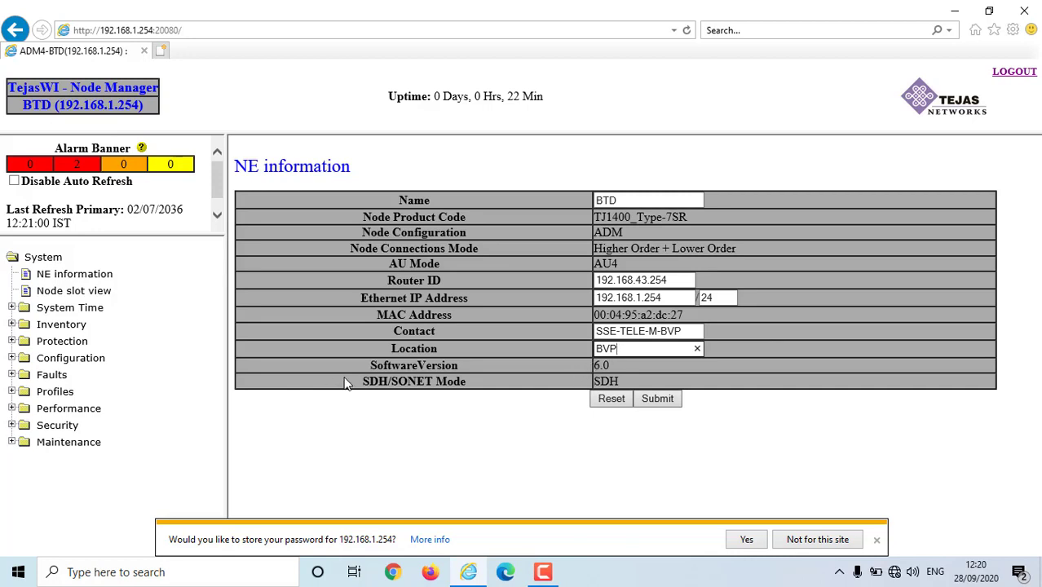
pyautogui.click(652, 400)
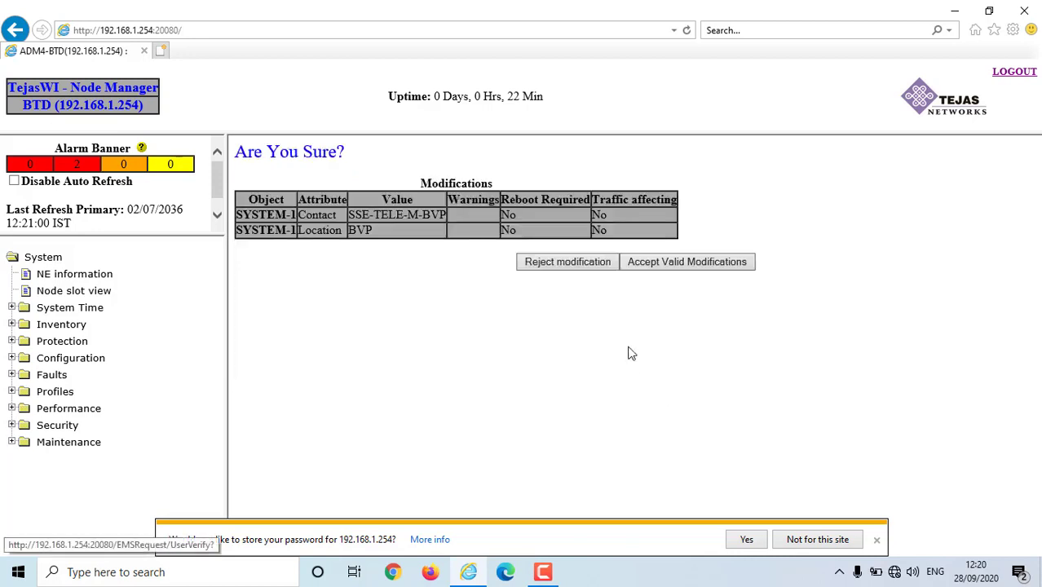
pyautogui.click(668, 268)
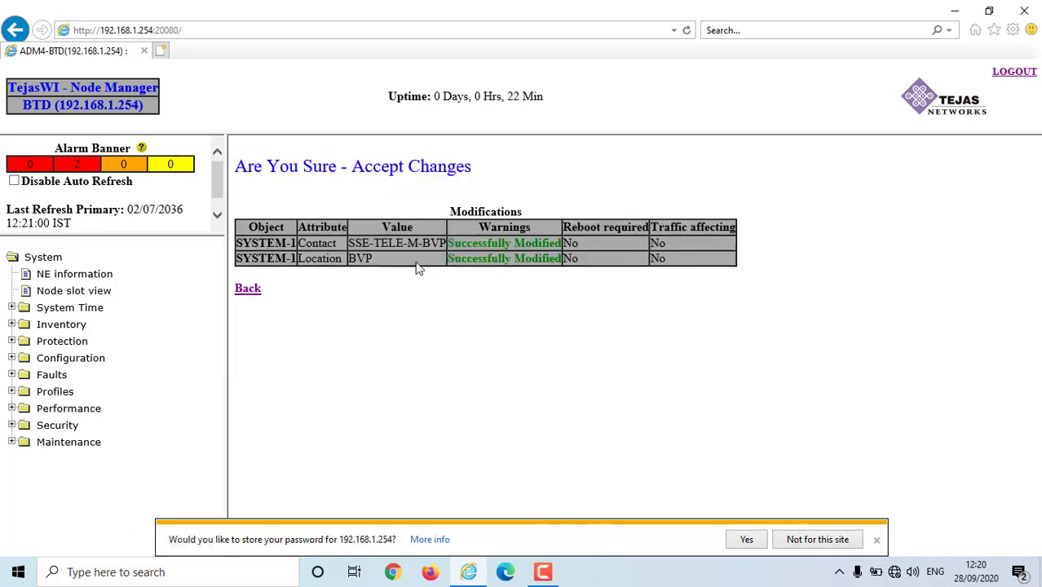
# - Show the Node slot view of chassis 1 with cards in slots 1–3, 5 and 8–10
pyautogui.click(48, 293)
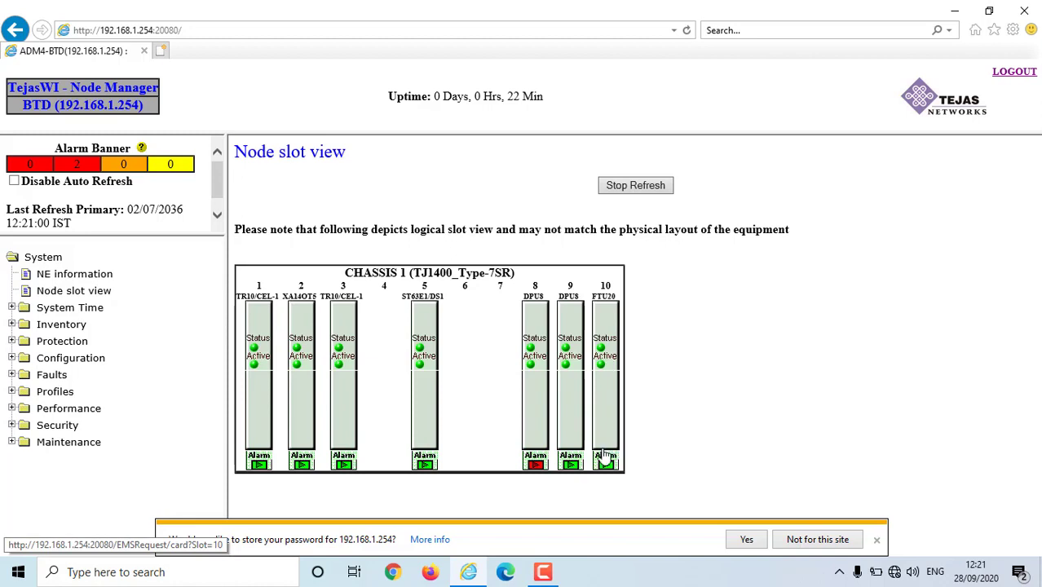
# - Review the slot 8 Power Supply Unit alarms, dismissing the password-save bar, then return to Node slot view
pyautogui.click(536, 465)
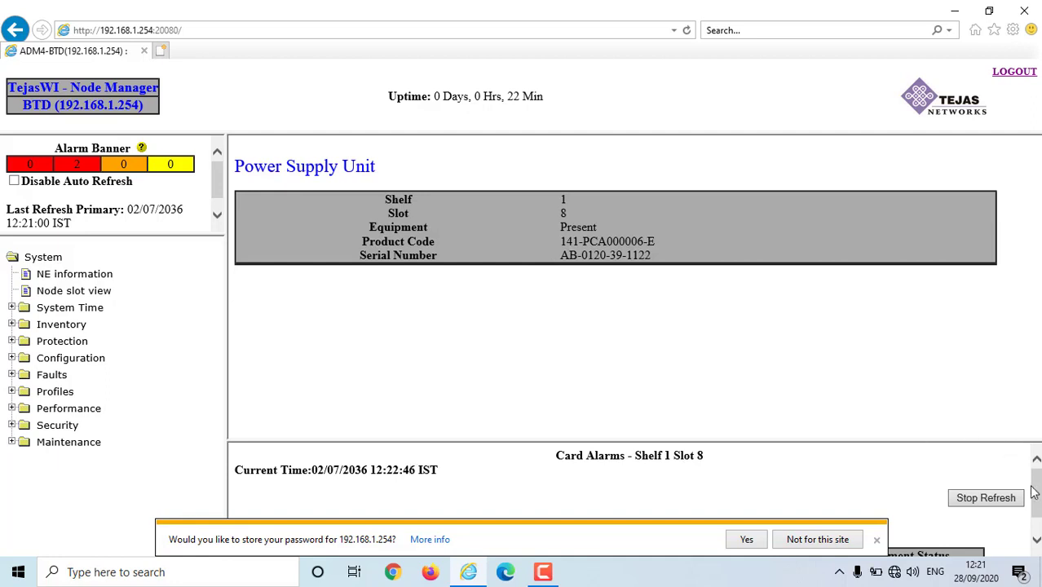
pyautogui.click(876, 539)
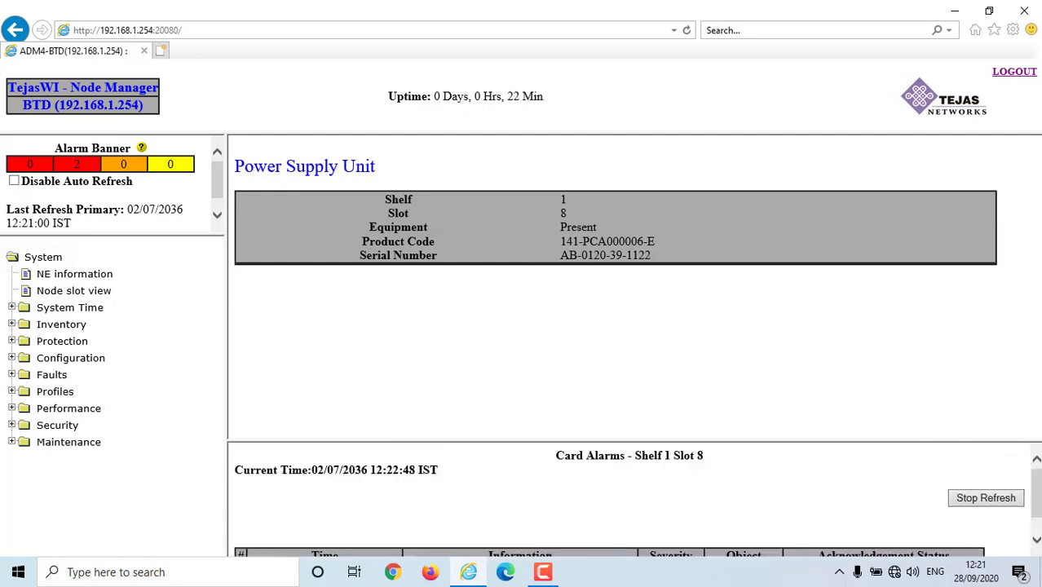
pyautogui.scroll(-1, 964, 544)
pyautogui.scroll(-1, 1038, 497)
pyautogui.scroll(-1, 1037, 491)
pyautogui.click(51, 292)
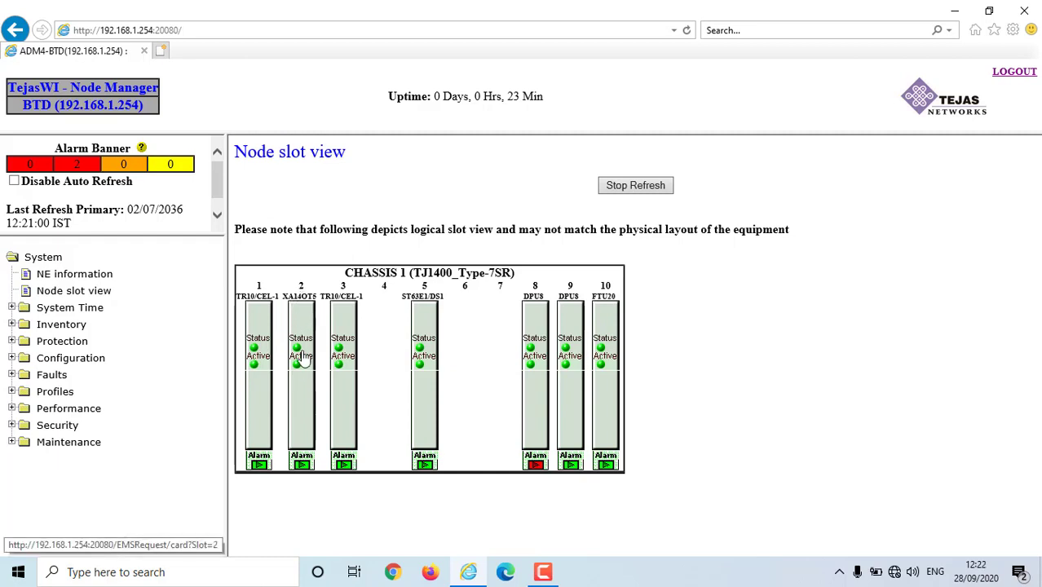
# - List the slot 2 STM-1/4 card's ports STM1-1-2-1 to STM1-1-2-4
pyautogui.click(301, 357)
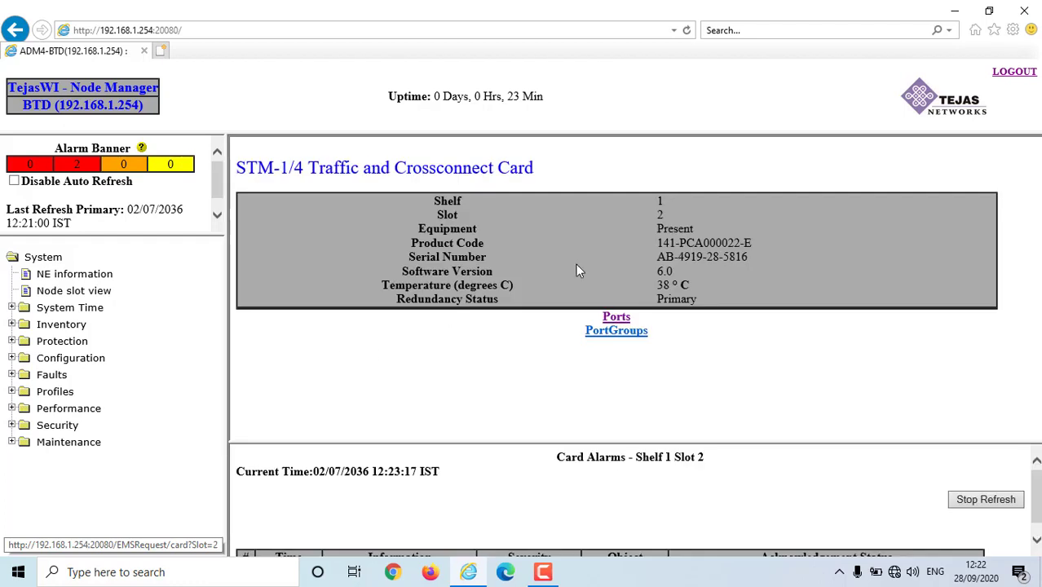
pyautogui.click(616, 318)
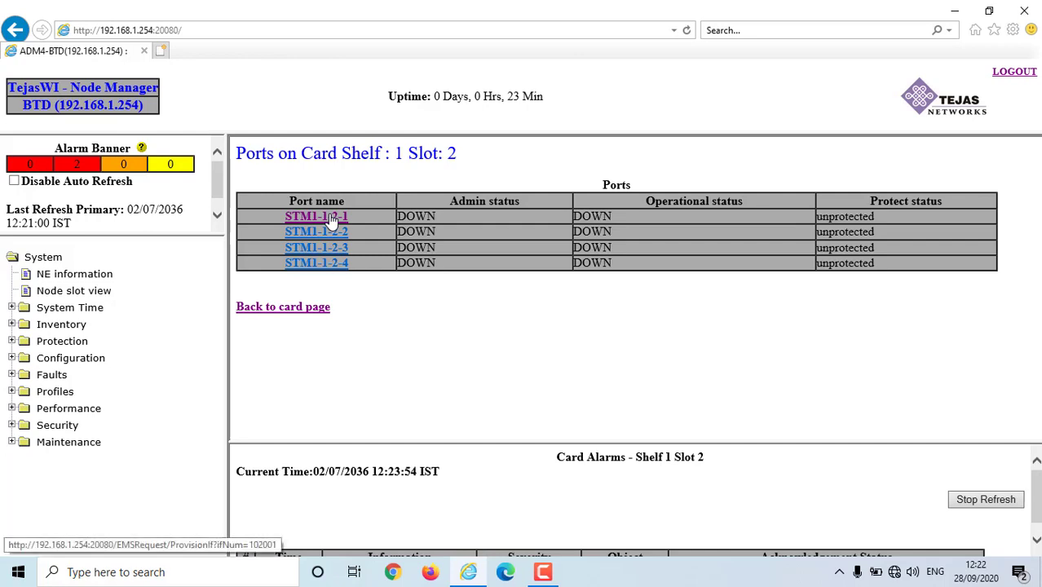
# - Submit the STM1-1-2-1 provisioning form, which reports 'No Modifications were necessary.'
pyautogui.click(332, 220)
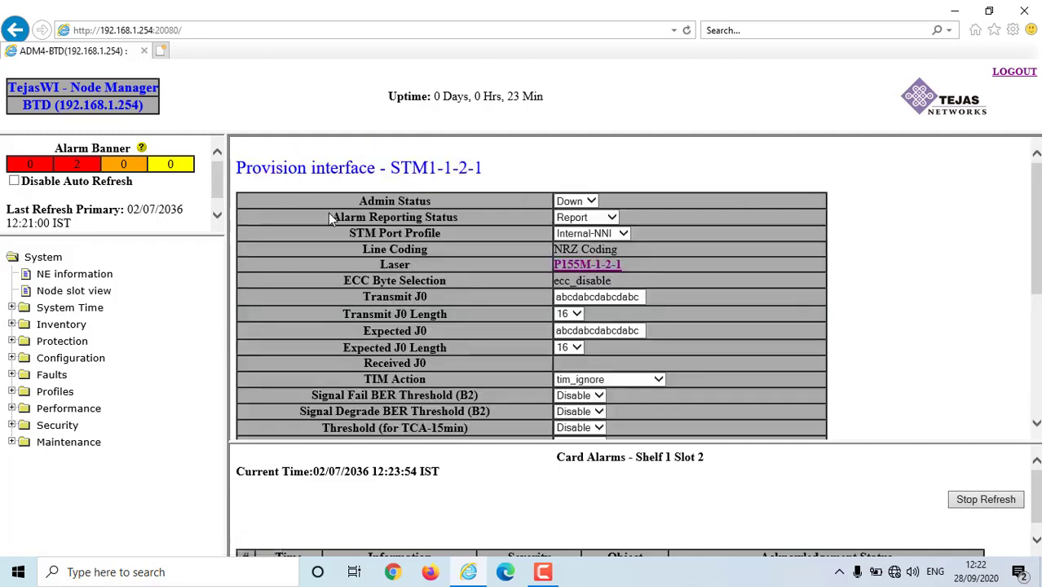
pyautogui.click(594, 203)
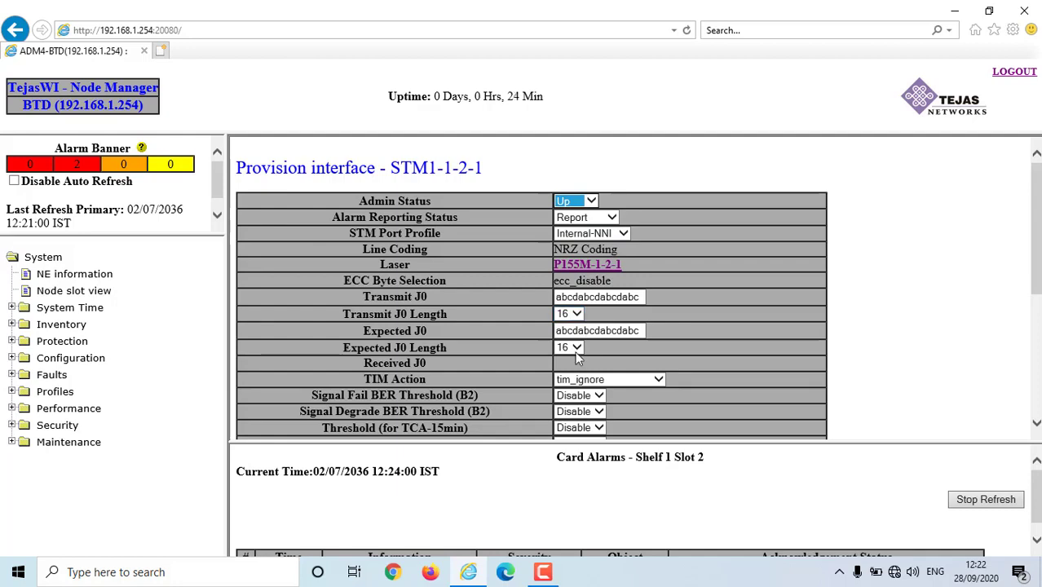
pyautogui.scroll(-2, 608, 322)
pyautogui.scroll(-2, 608, 322)
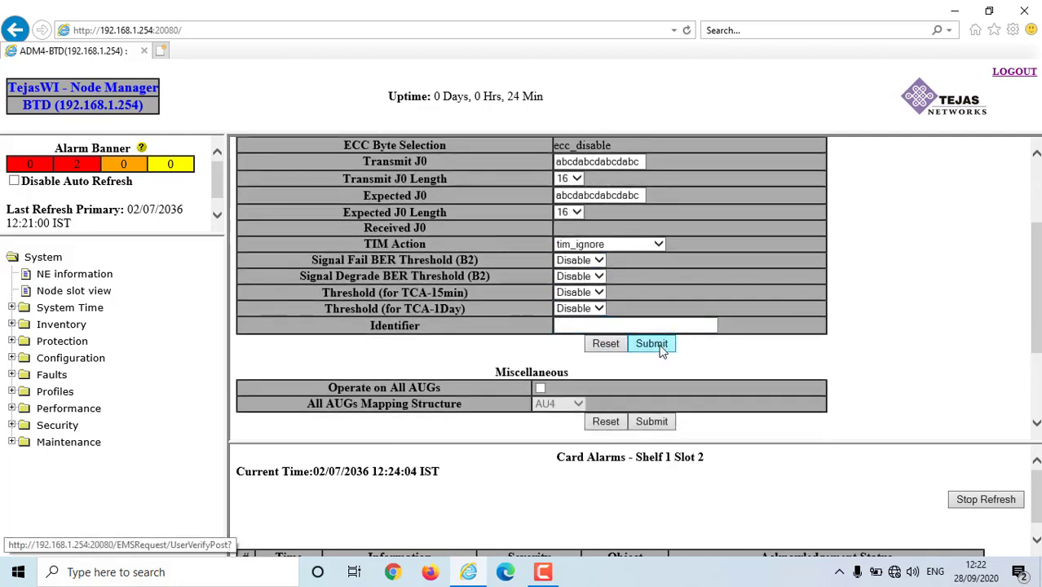
pyautogui.click(591, 326)
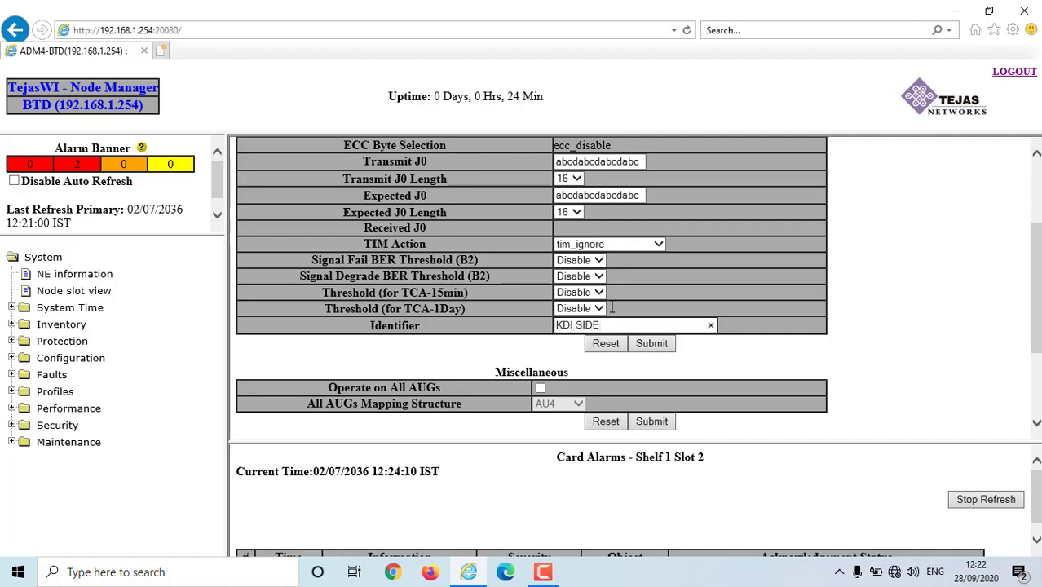
pyautogui.scroll(3, 598, 260)
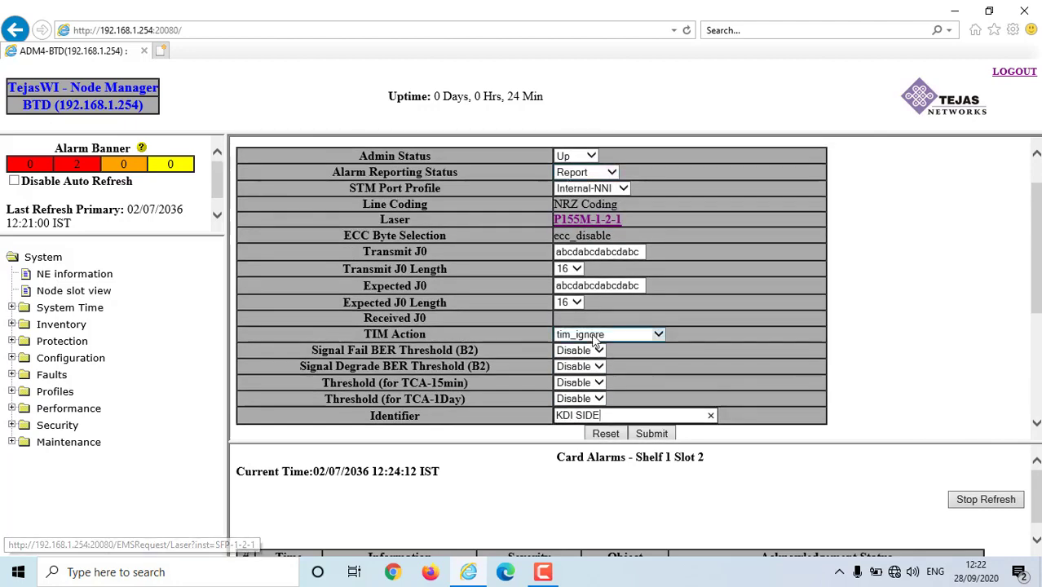
pyautogui.scroll(-5, 595, 343)
pyautogui.click(659, 290)
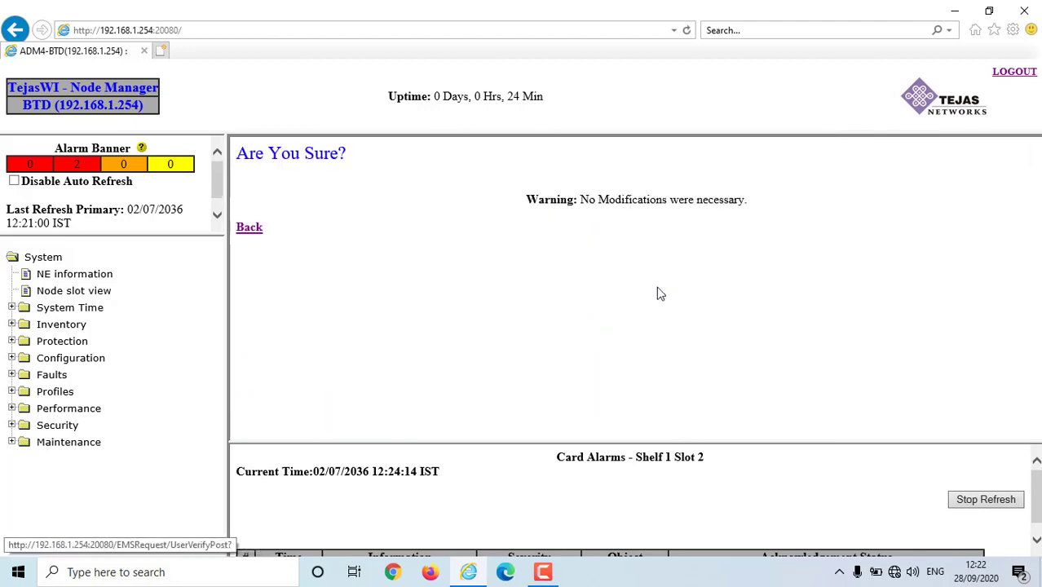
pyautogui.click(251, 229)
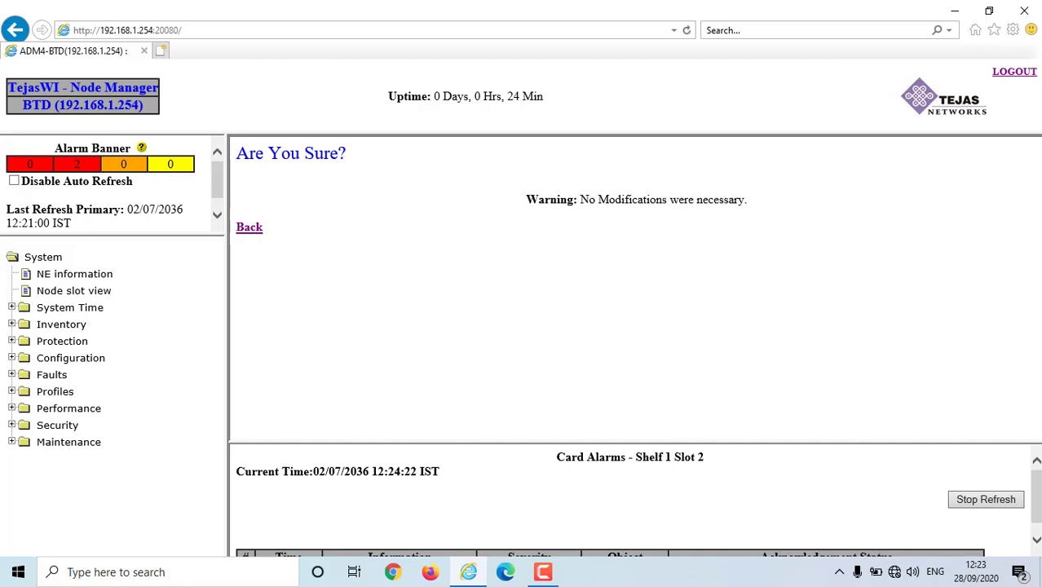
# - Set STM1-1-2-1's Admin Status to Up and its Identifier to KDI SIDE
pyautogui.click(244, 229)
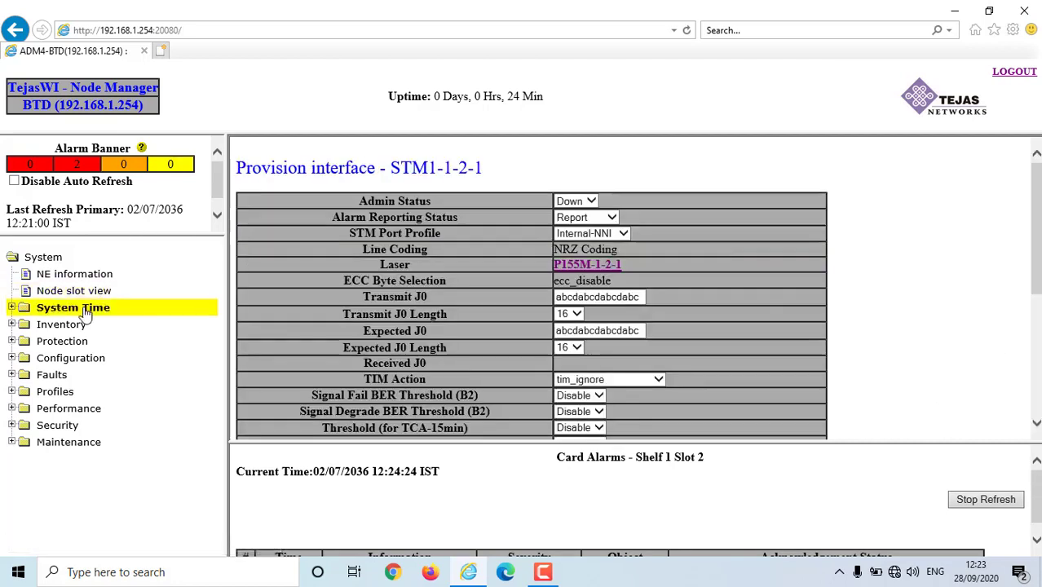
pyautogui.click(592, 204)
pyautogui.click(595, 203)
pyautogui.click(595, 204)
pyautogui.scroll(-3, 604, 294)
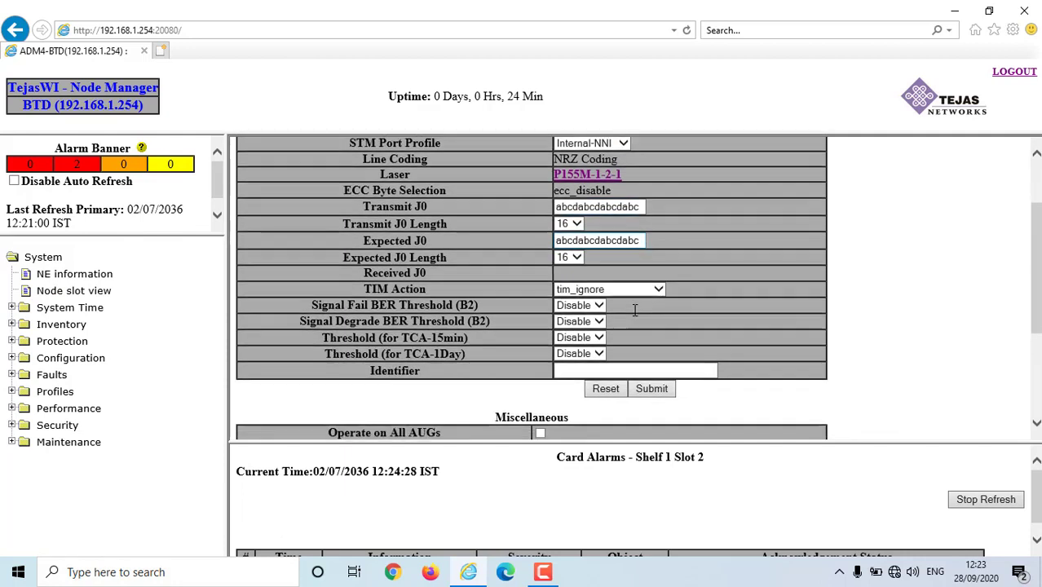
pyautogui.click(592, 235)
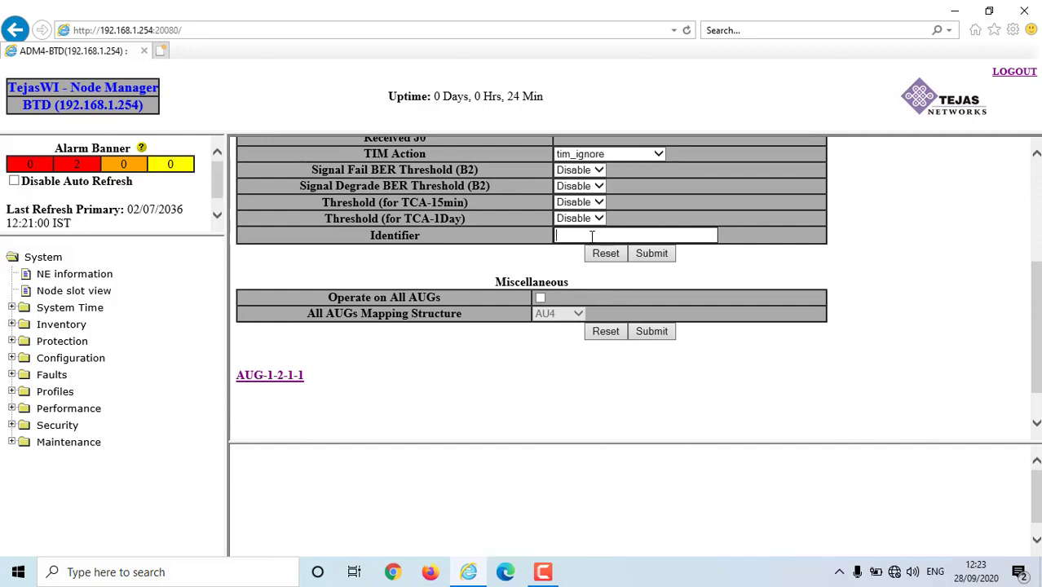
pyautogui.write('KS')
pyautogui.press('BackSpace')
pyautogui.write('DI SIDE')
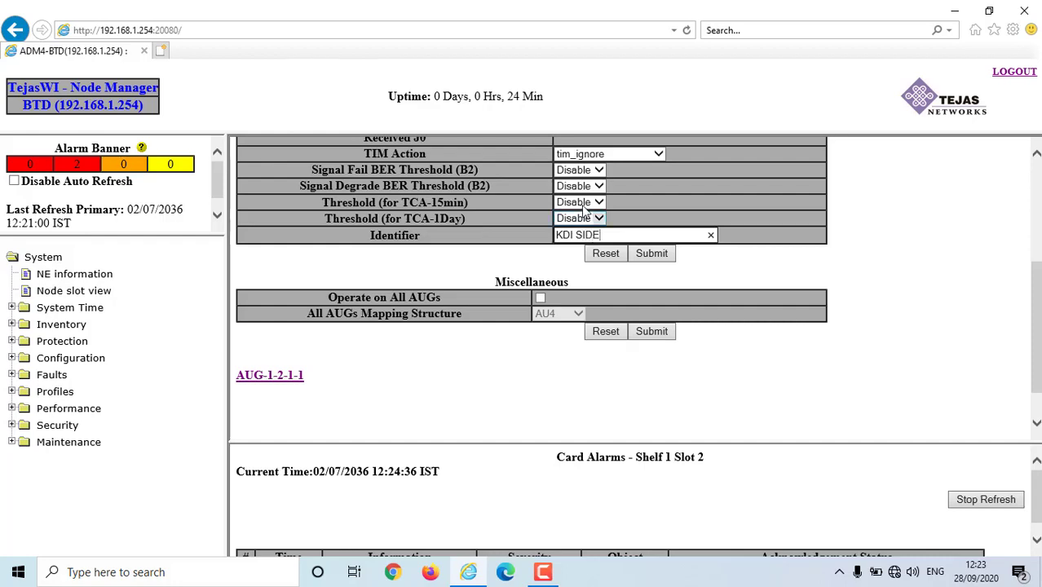
pyautogui.scroll(-1, 530, 326)
pyautogui.scroll(5, 438, 373)
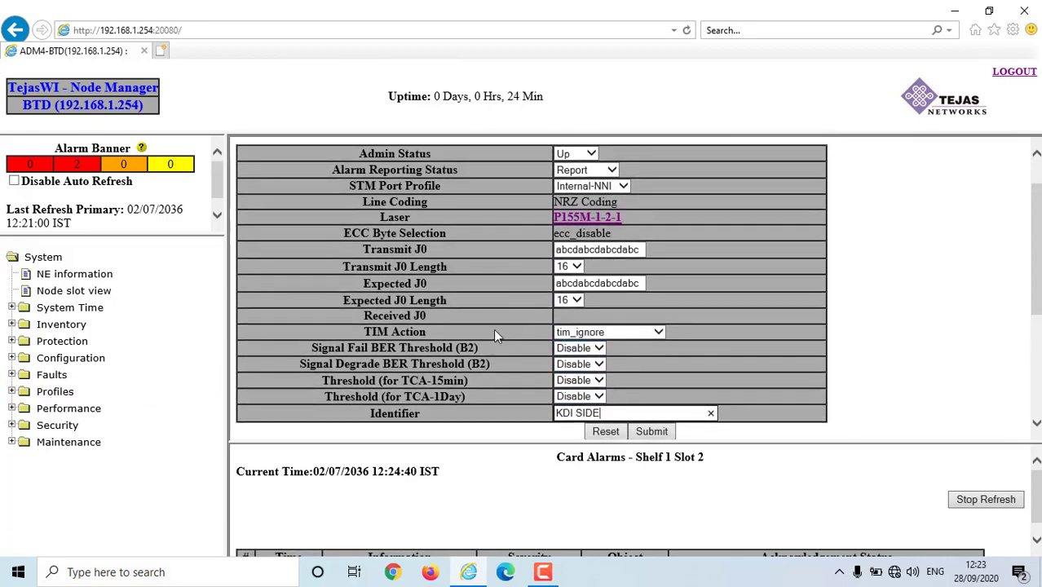
pyautogui.scroll(1, 571, 285)
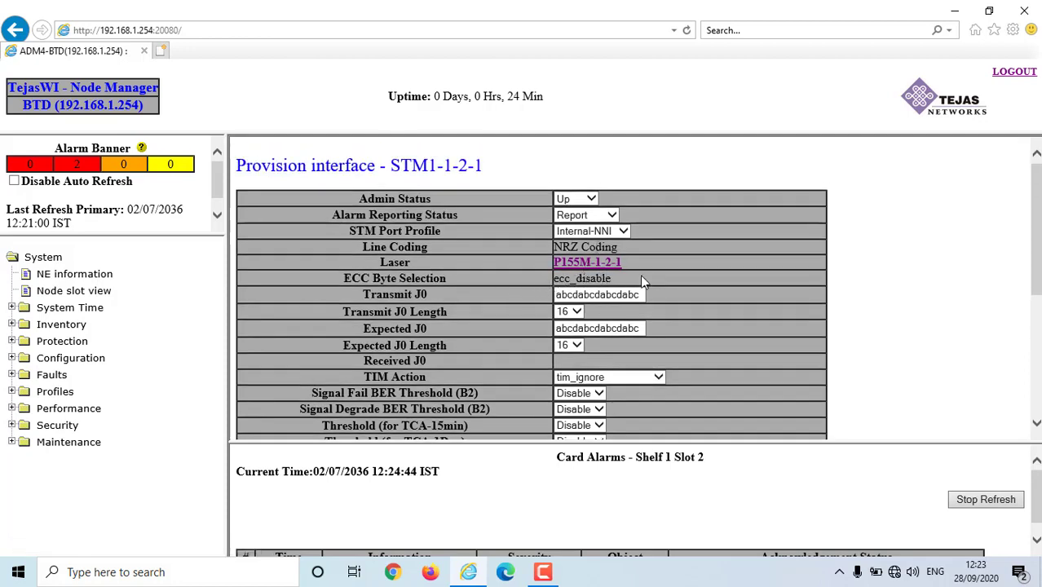
pyautogui.scroll(-3, 642, 279)
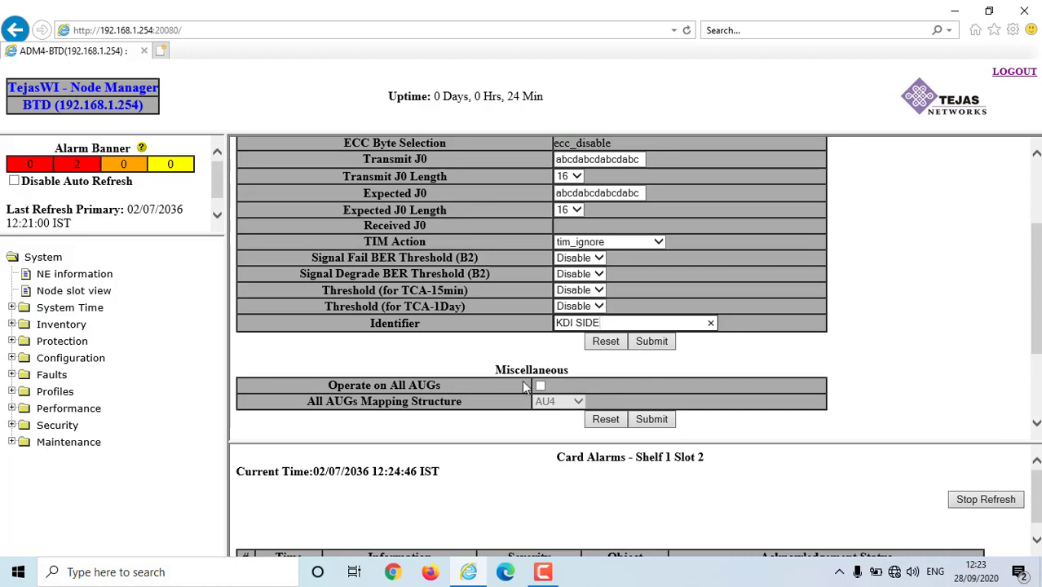
# - Submit and accept the valid modifications, then reopen the slot 2 card from Node slot view
pyautogui.click(653, 341)
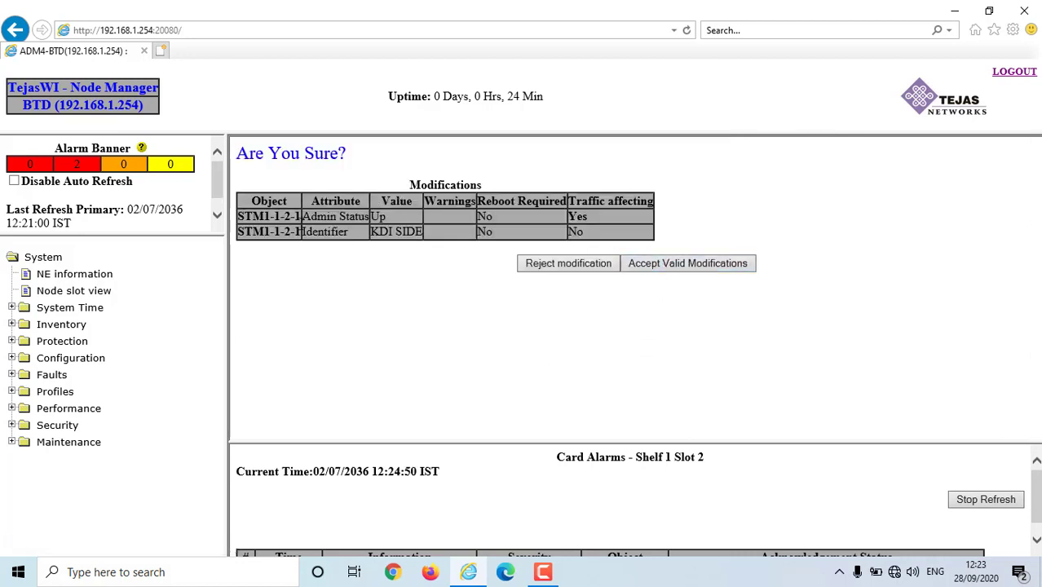
pyautogui.click(714, 264)
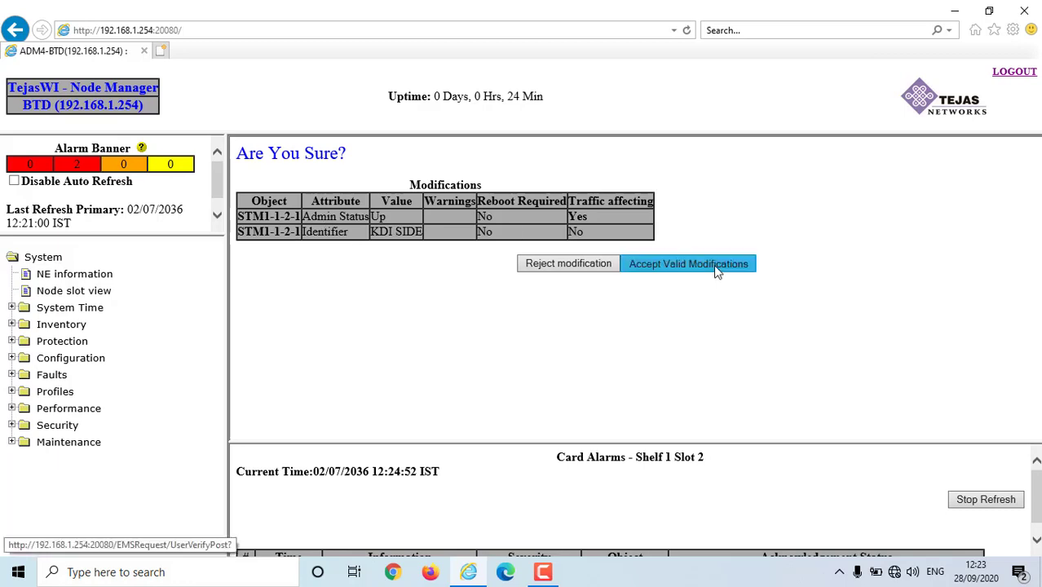
pyautogui.click(100, 292)
pyautogui.click(301, 343)
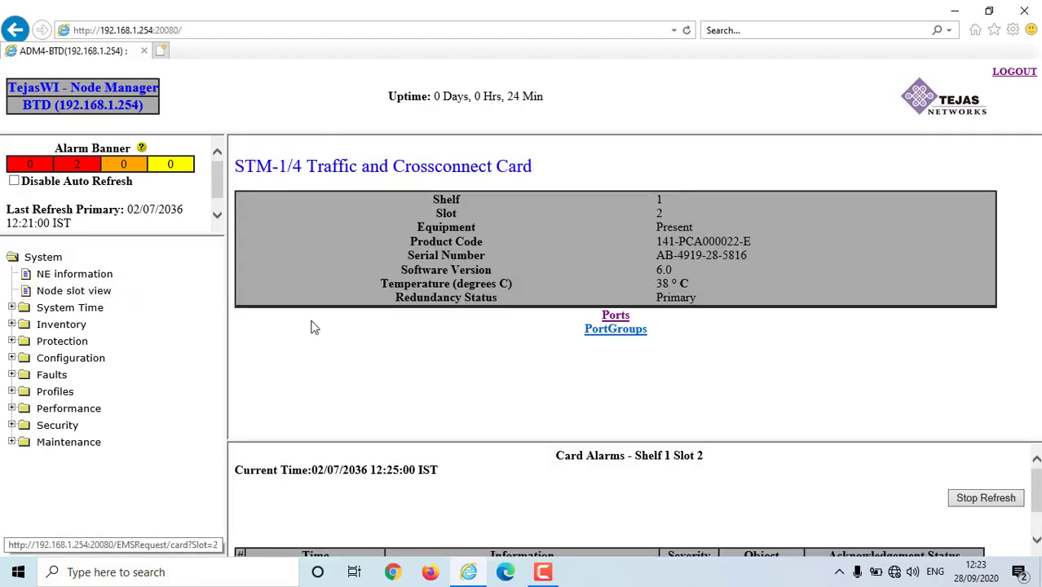
# - Provision STM1-1-2-2 with Admin Status Up and Identifier LTD SIDE, accepting the modifications
pyautogui.click(615, 317)
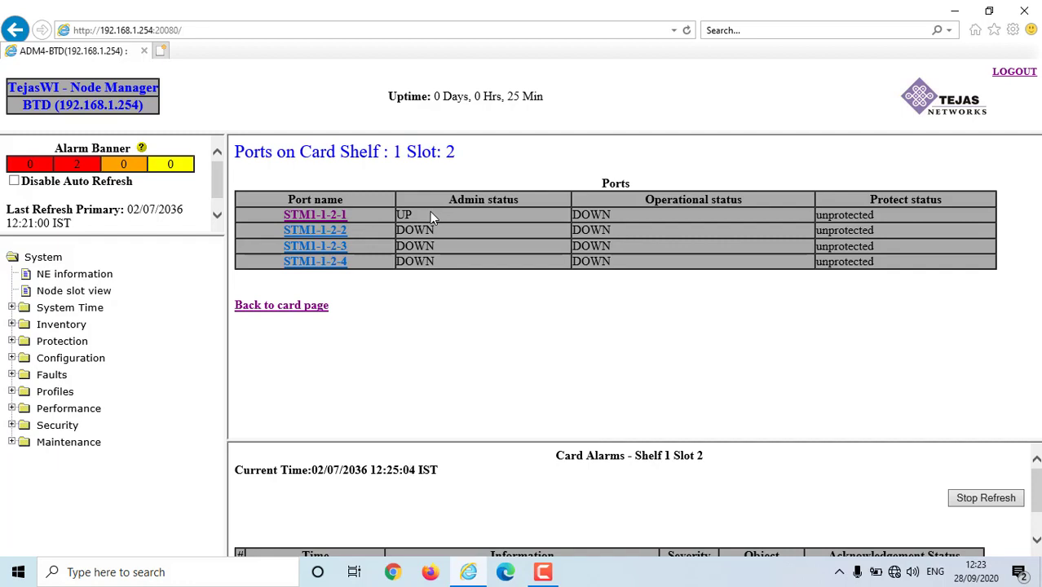
pyautogui.click(333, 235)
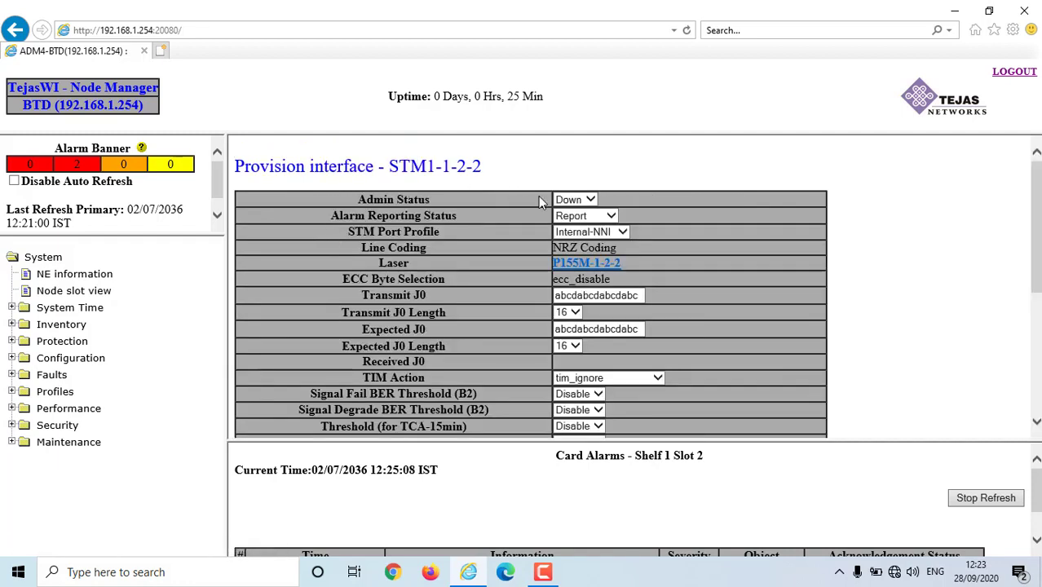
pyautogui.click(591, 202)
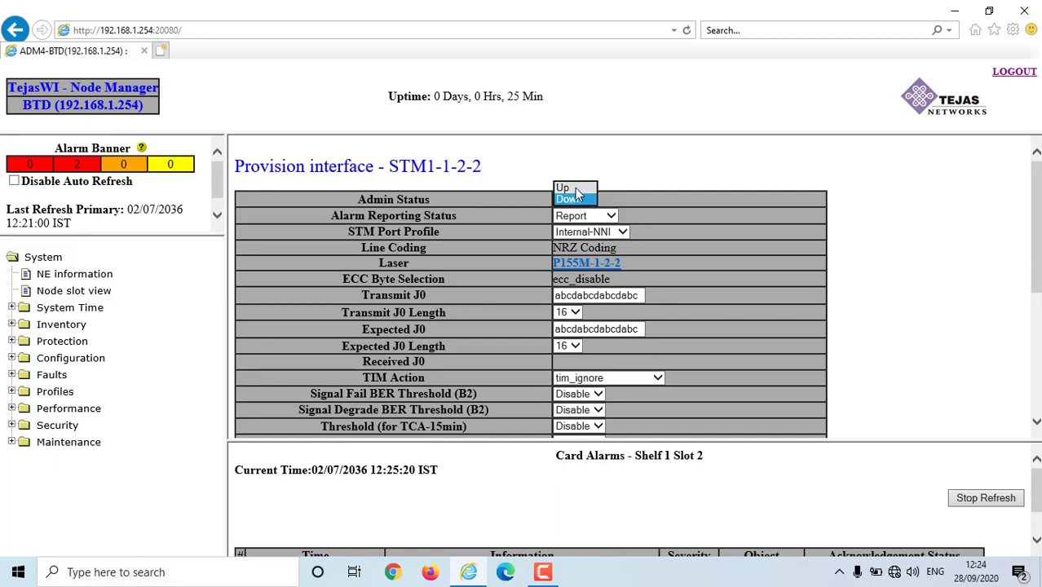
pyautogui.click(574, 189)
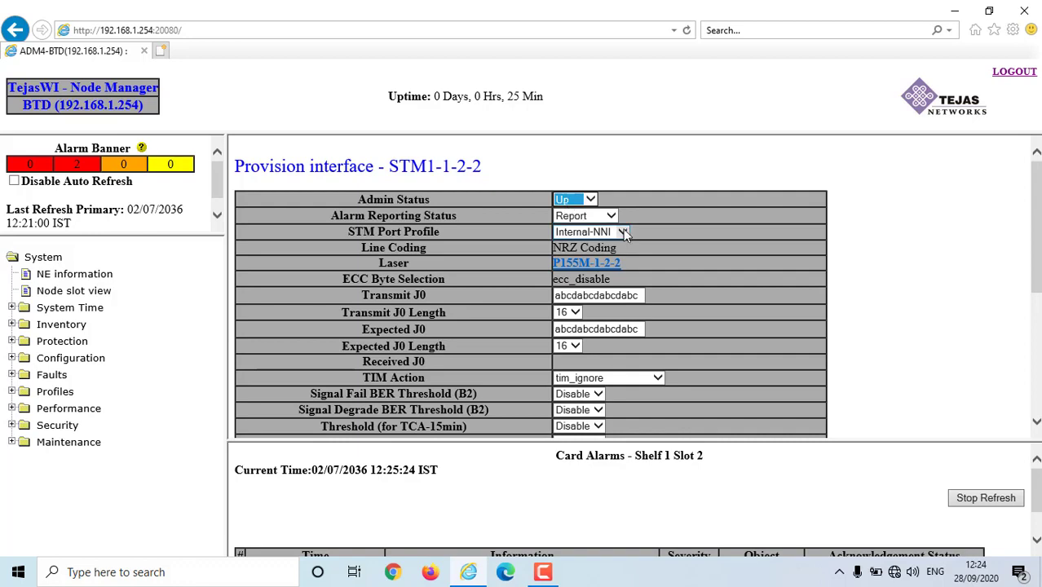
pyautogui.scroll(-3, 622, 229)
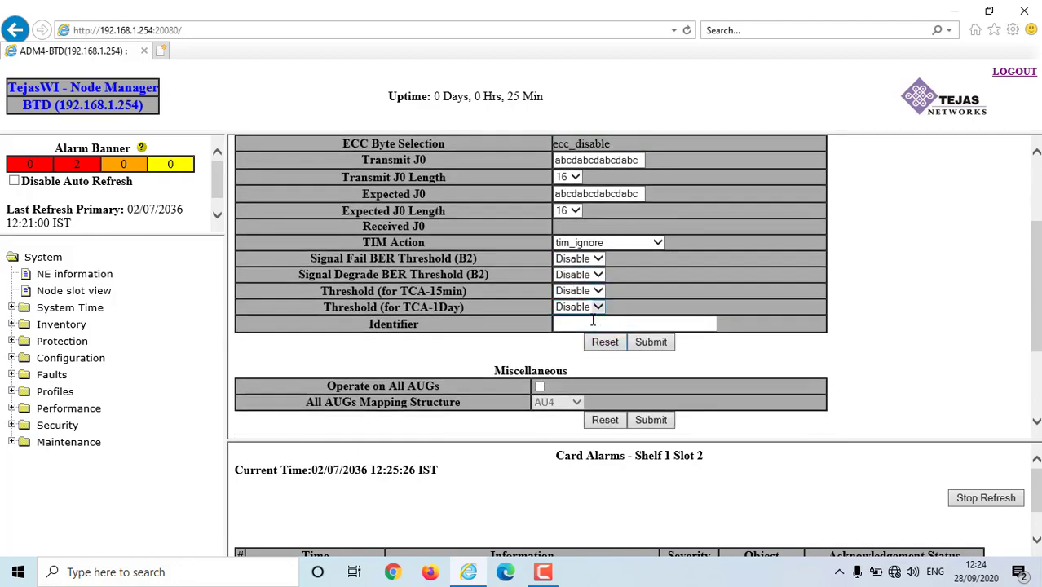
pyautogui.click(593, 323)
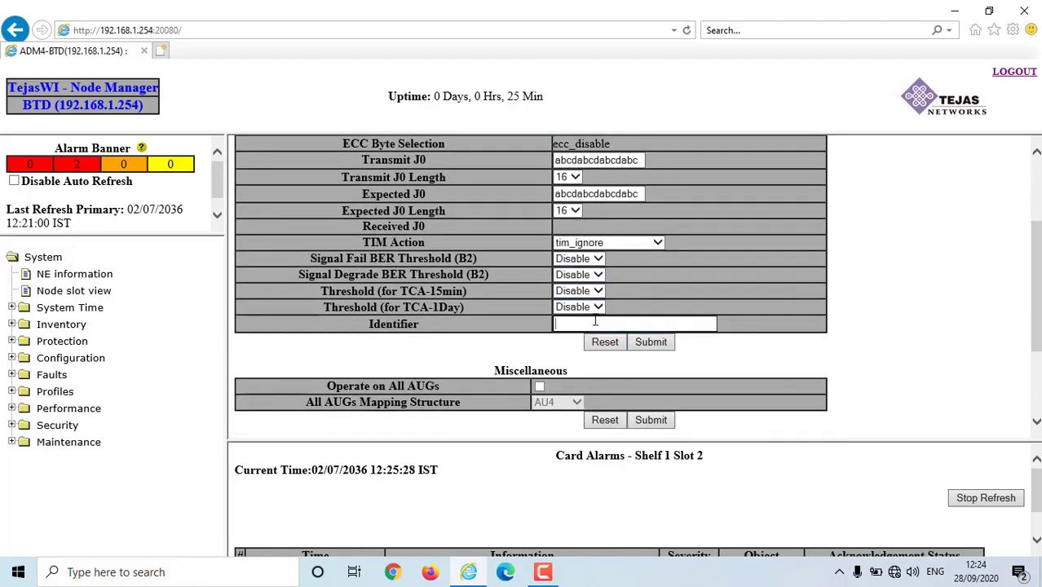
pyautogui.write('LTD SIDE')
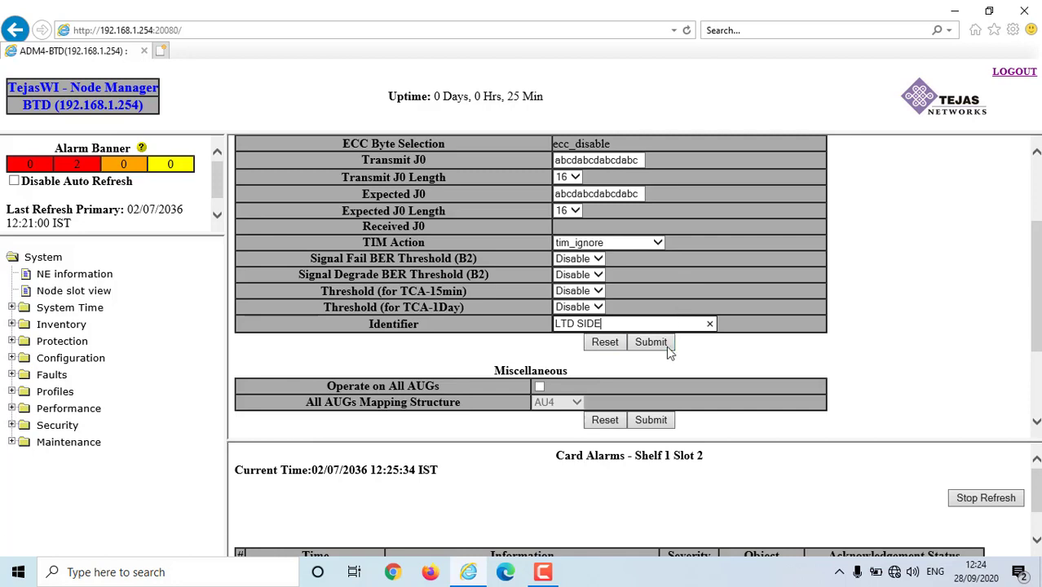
pyautogui.click(666, 343)
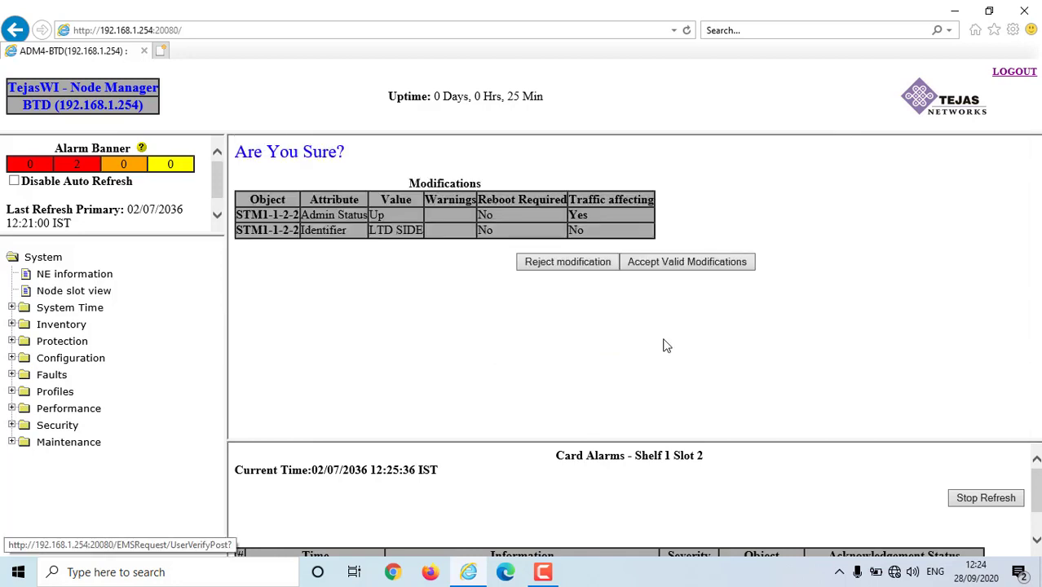
pyautogui.click(686, 262)
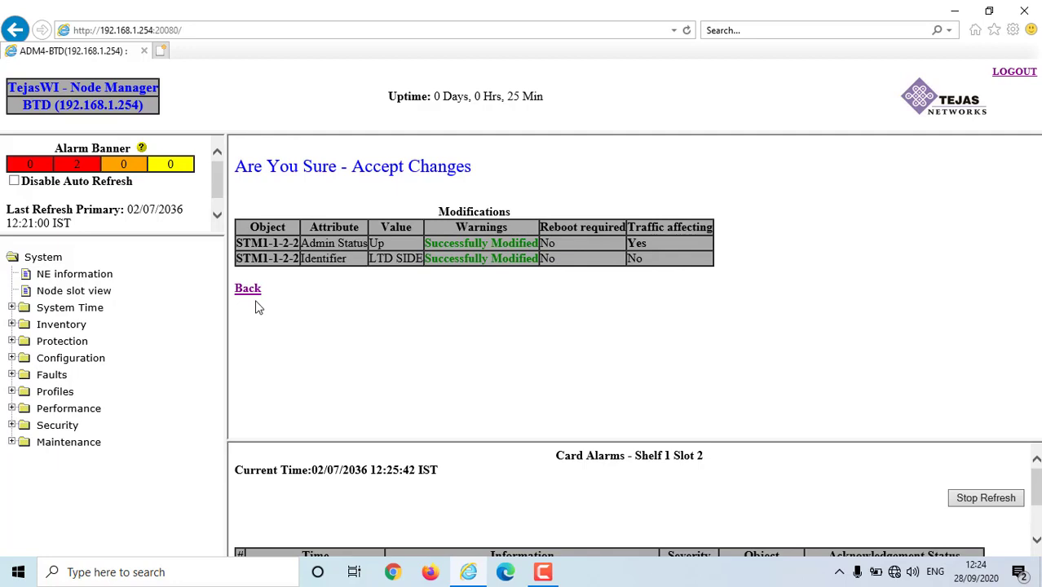
# - Reopen the slot 2 port list to confirm STM1-1-2-1 and STM1-1-2-2 are UP
pyautogui.click(65, 291)
pyautogui.click(300, 353)
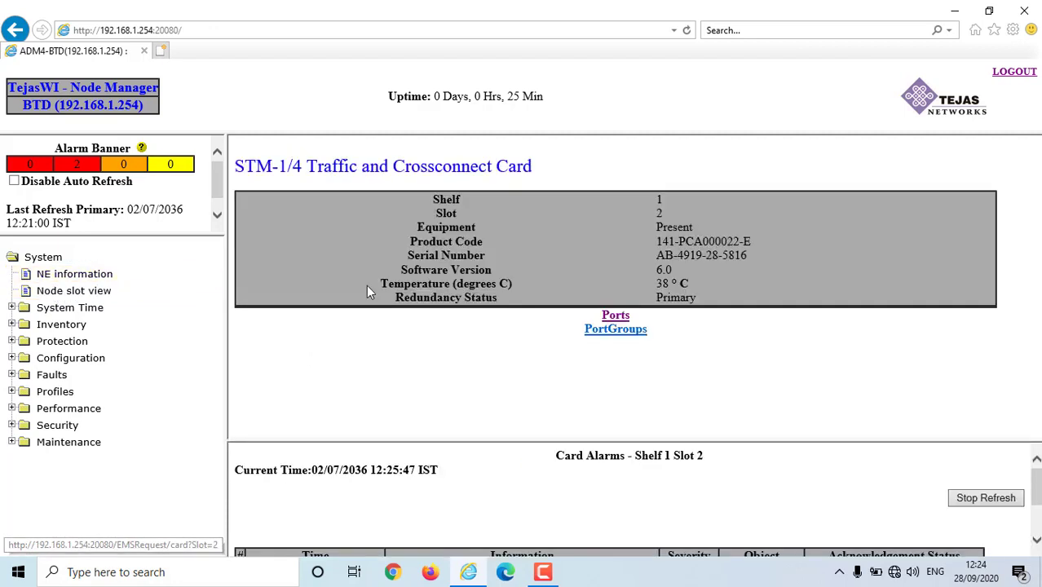
pyautogui.click(617, 317)
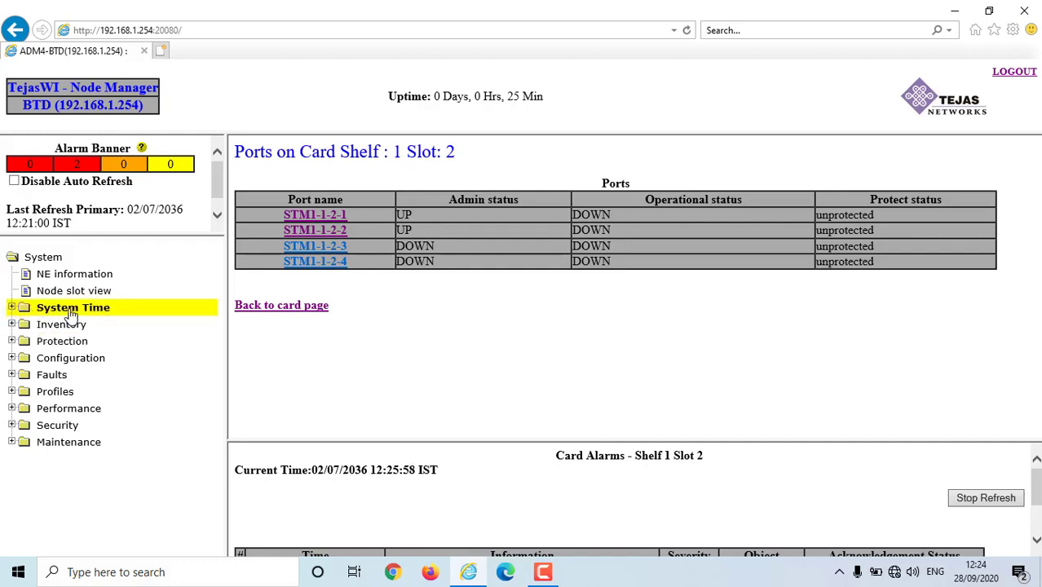
pyautogui.click(55, 365)
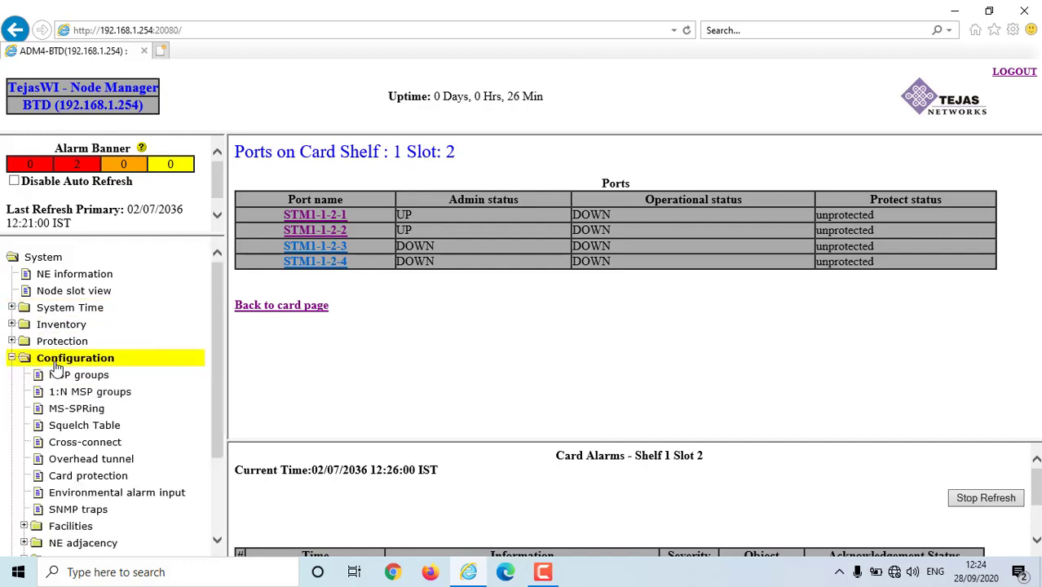
# - Open Configuration > Cross-connect and start an Add Cross-connects form
pyautogui.click(92, 445)
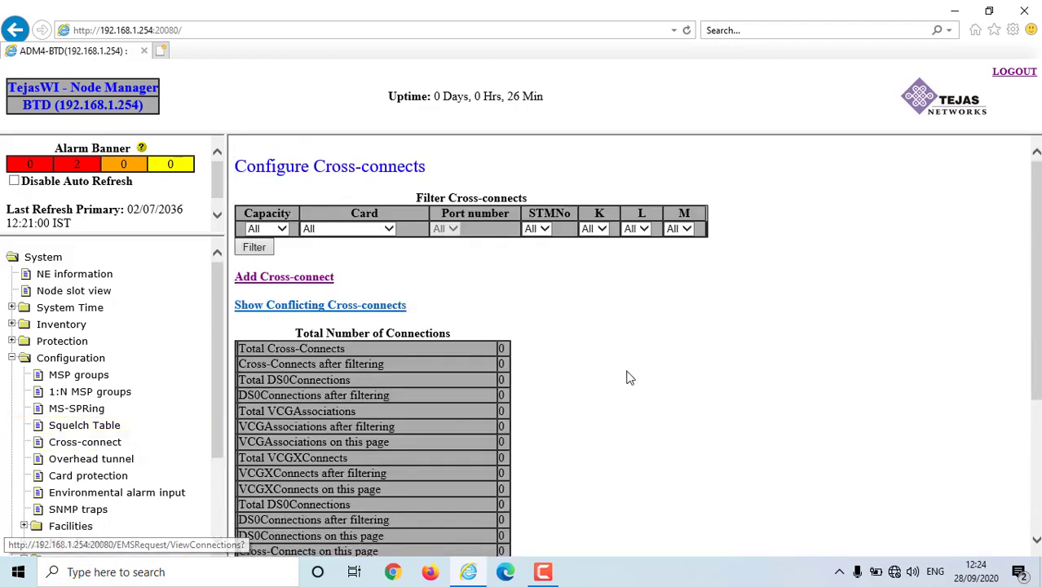
pyautogui.scroll(-5, 666, 371)
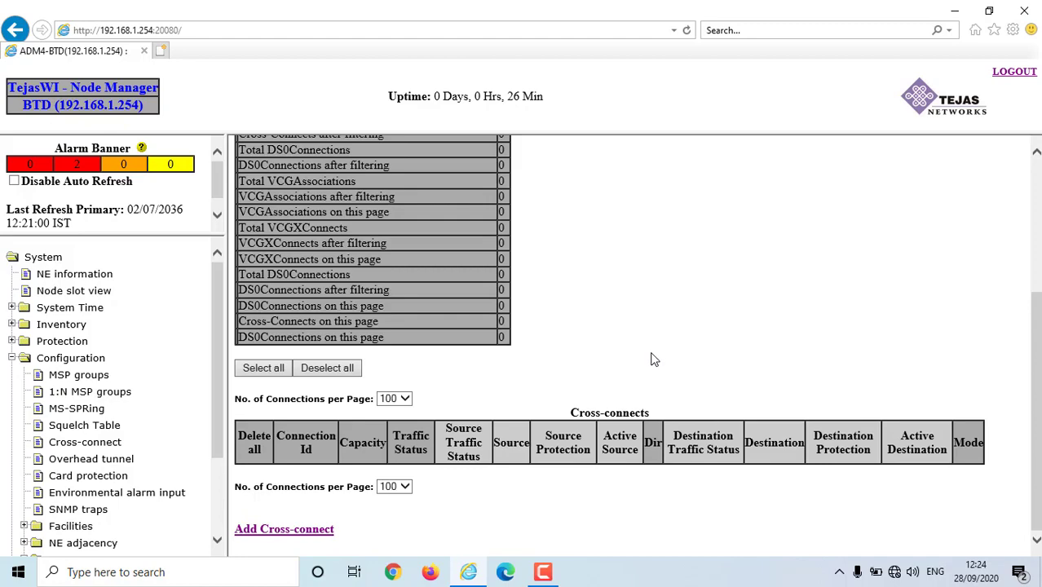
pyautogui.scroll(4, 386, 365)
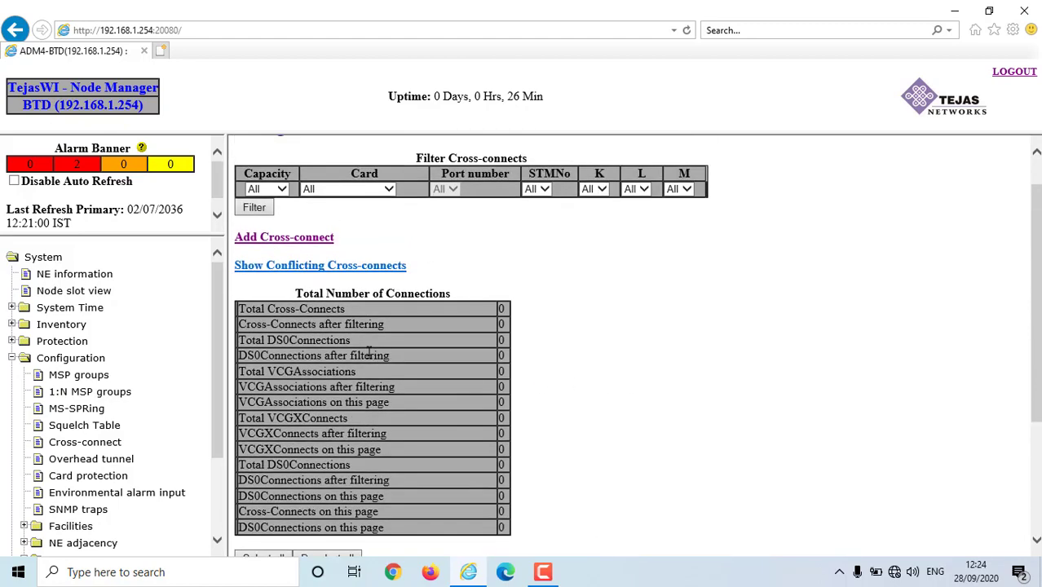
pyautogui.click(267, 241)
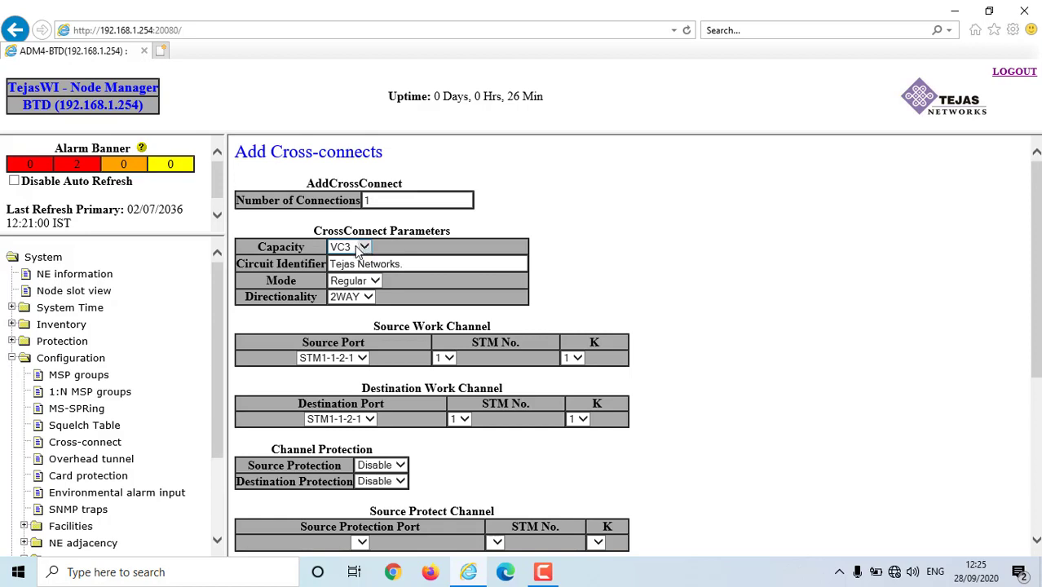
# - Set the cross-connect capacity to VC12 and the Circuit Identifier to PDMUX KDI
pyautogui.click(355, 248)
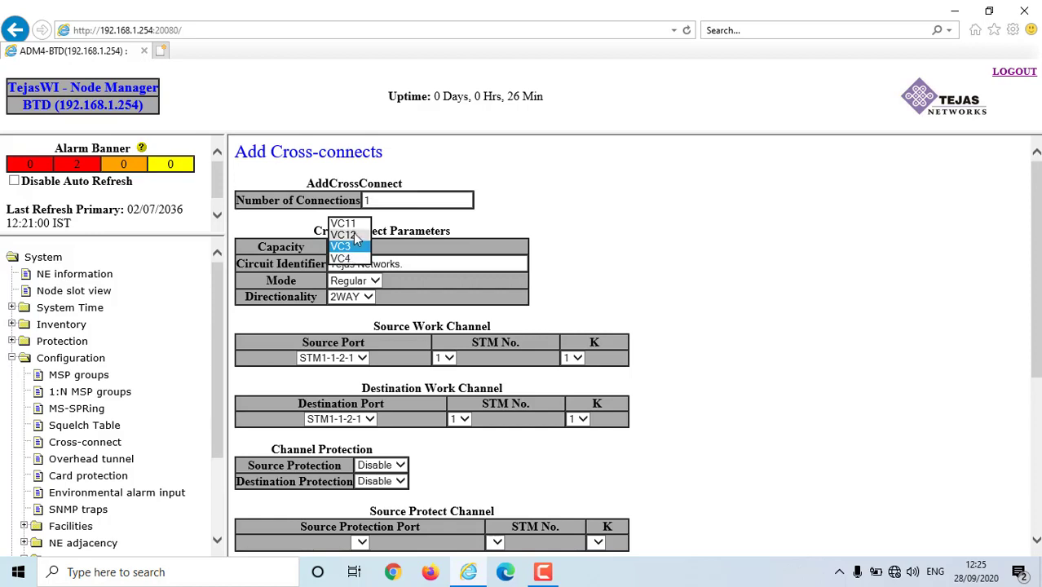
pyautogui.click(353, 234)
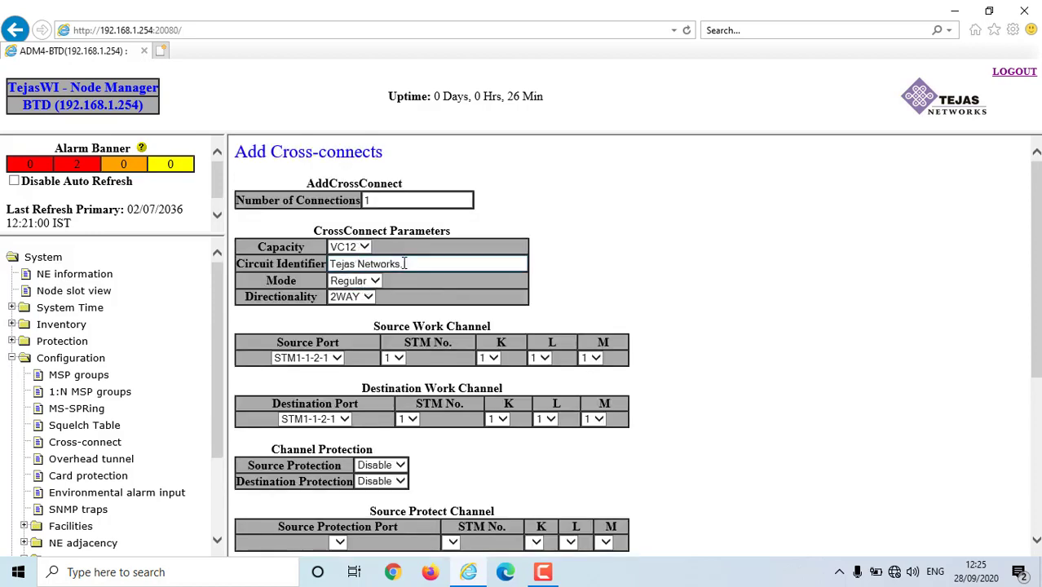
pyautogui.moveTo(416, 265); pyautogui.dragTo(293, 270)
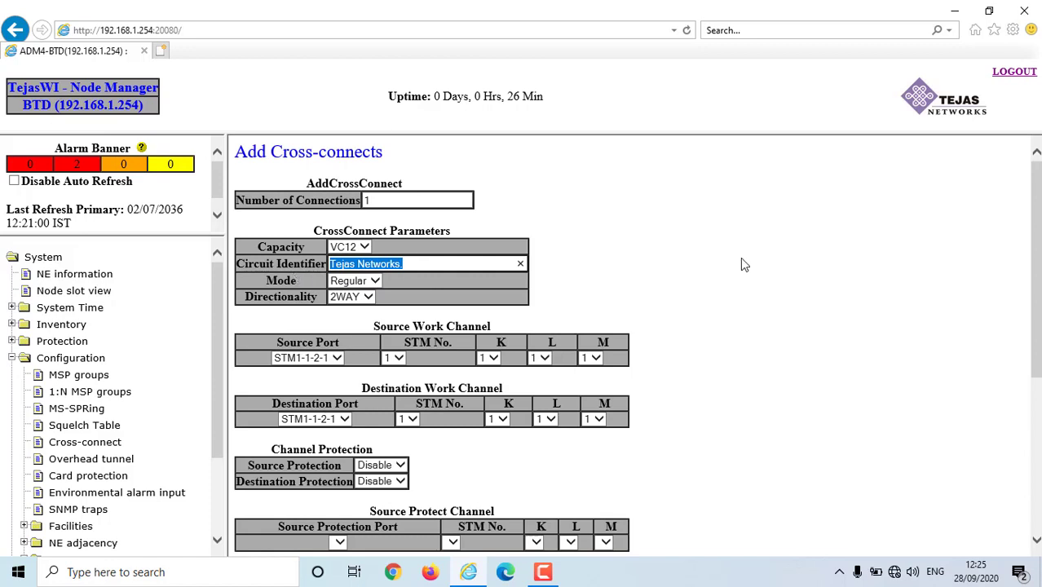
pyautogui.write('MUX')
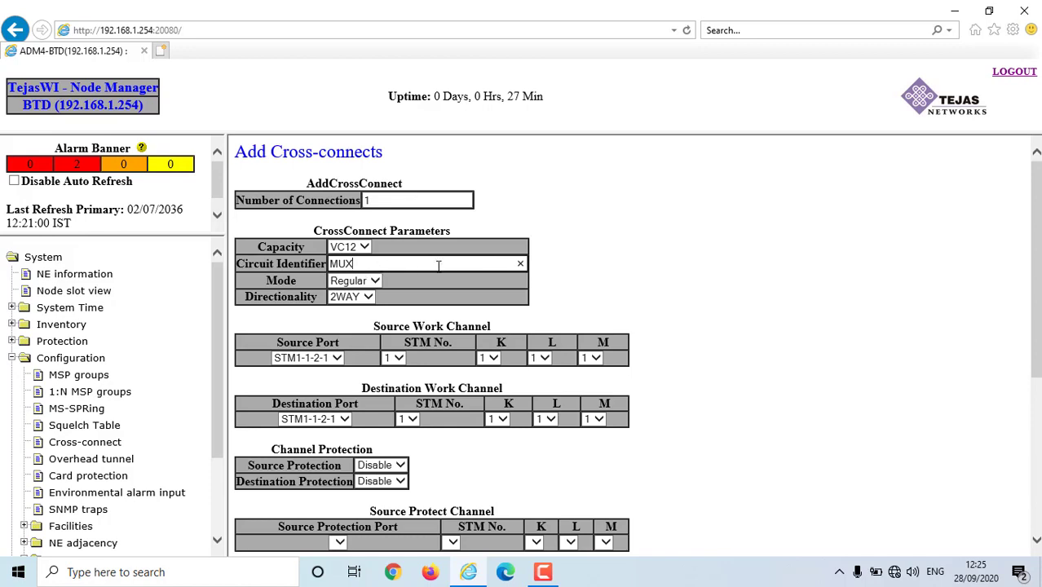
pyautogui.press('Home')
pyautogui.write('PD')
pyautogui.press('End')
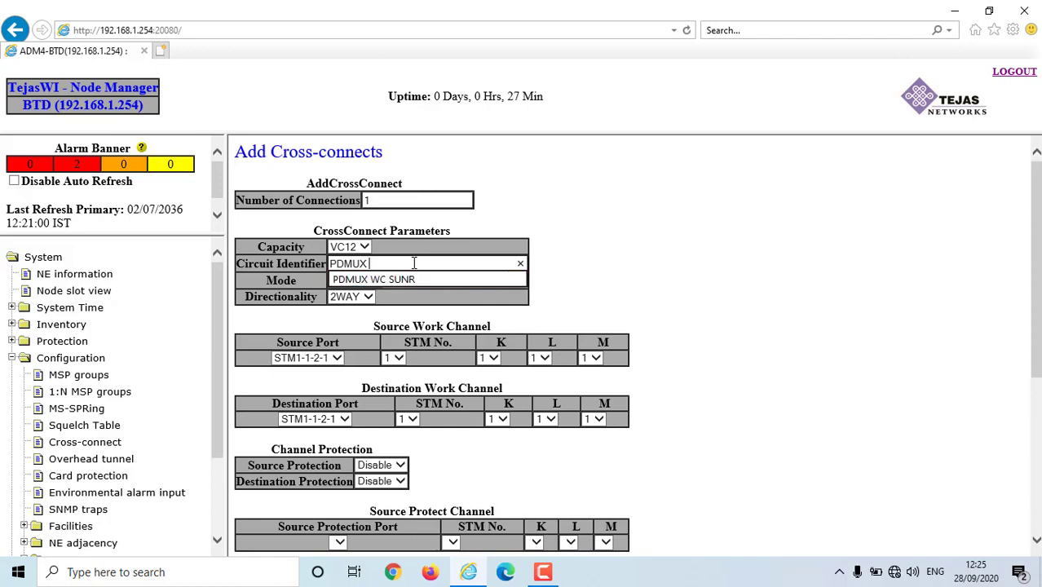
pyautogui.write('KDI')
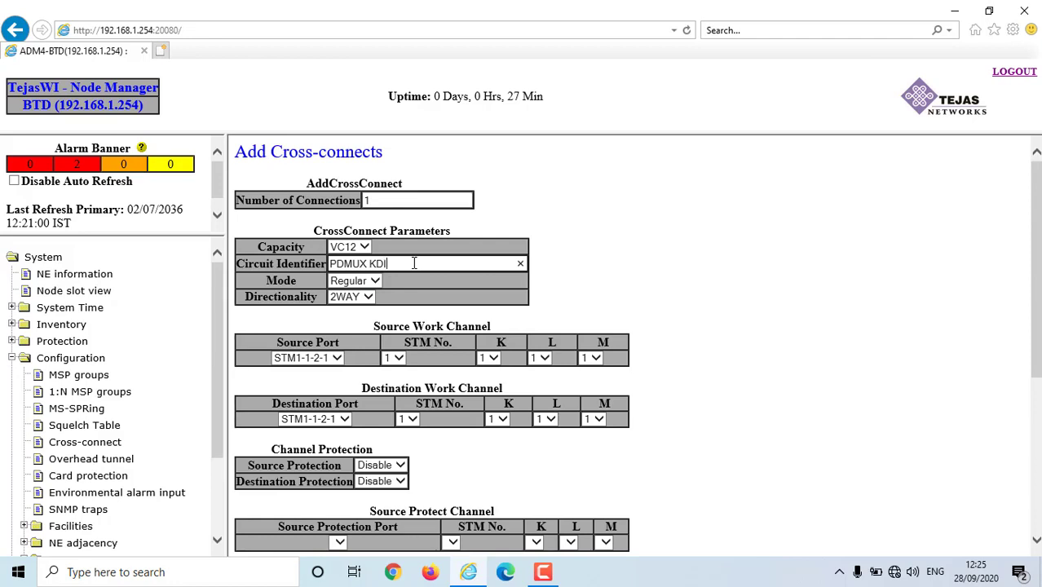
pyautogui.click(717, 253)
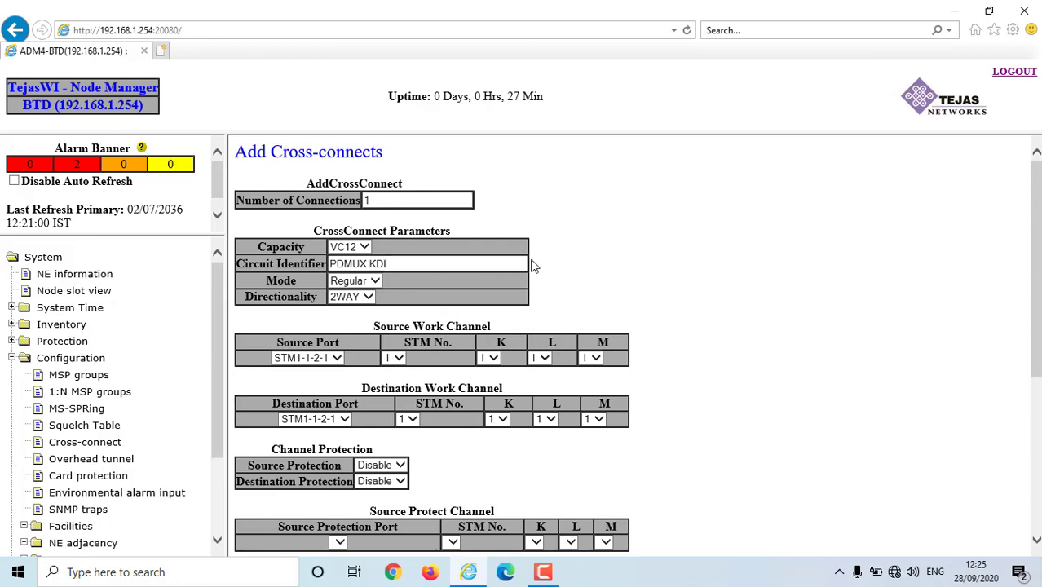
# - Keep Mode at Regular and Directionality at 2WAY
pyautogui.click(376, 280)
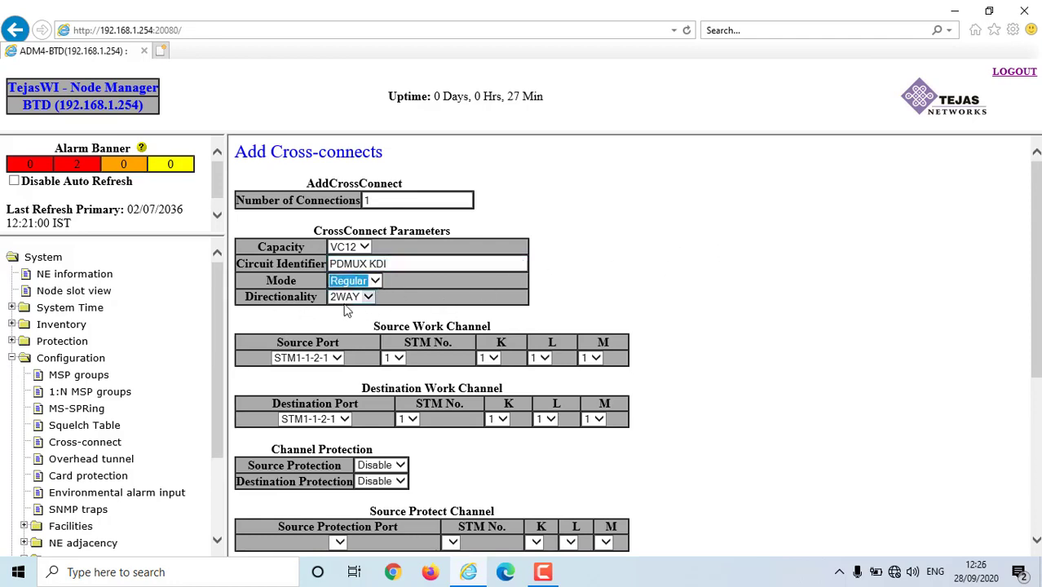
pyautogui.click(366, 298)
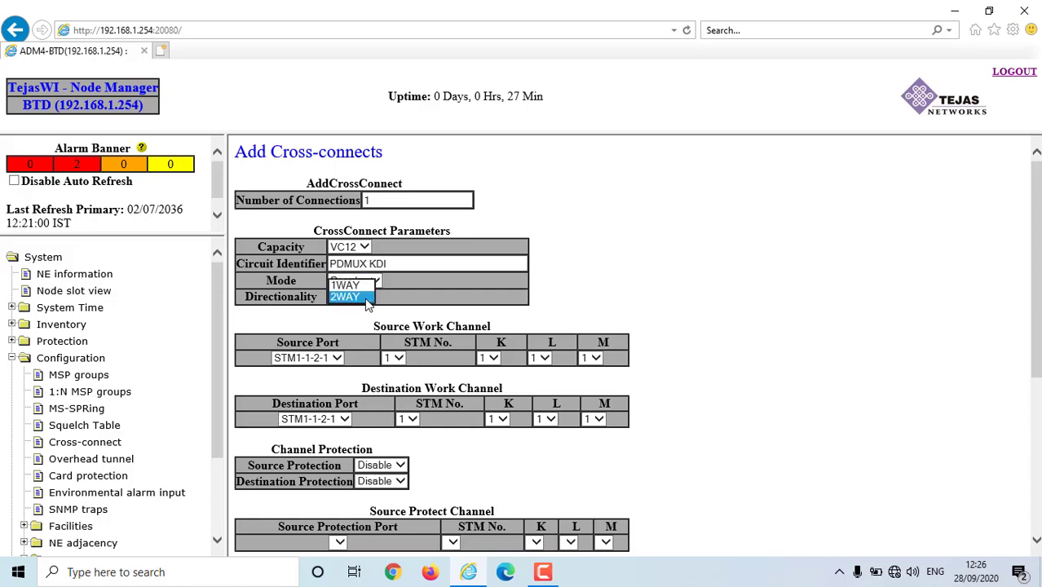
pyautogui.click(367, 298)
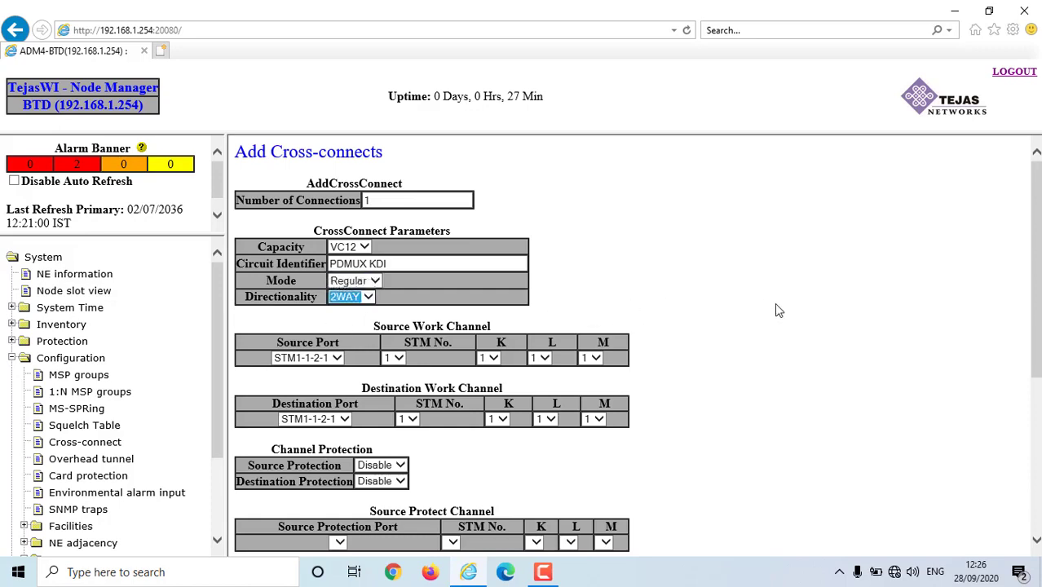
pyautogui.scroll(-1, 775, 309)
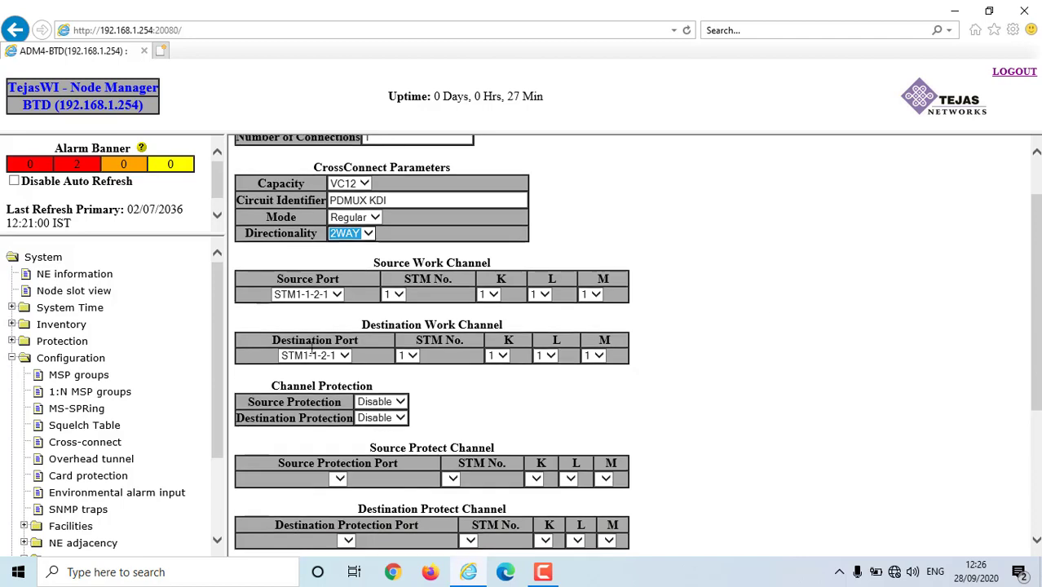
# - Choose STM1-1-2-1 as the cross-connect's source port
pyautogui.click(337, 296)
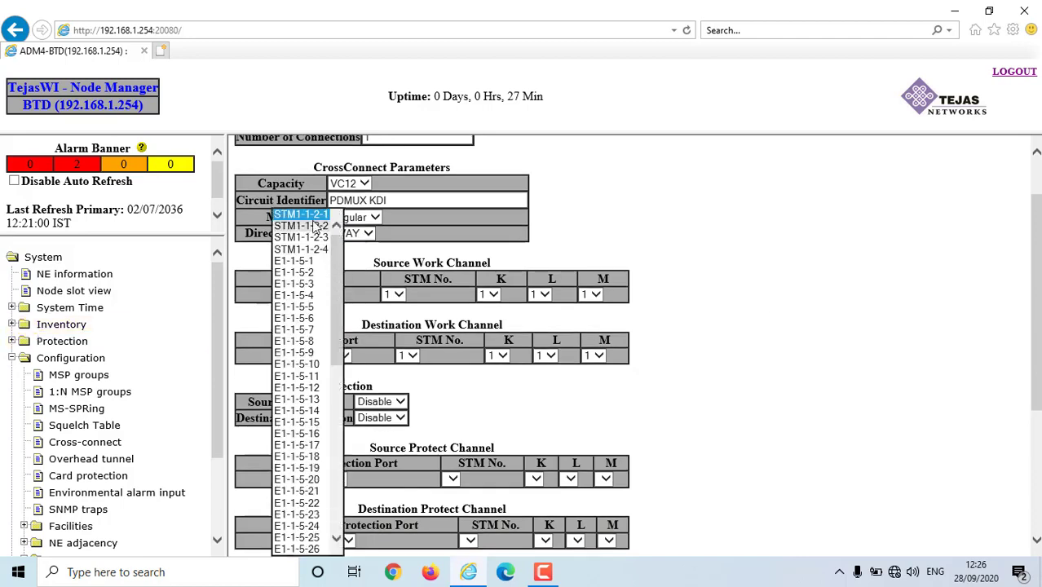
pyautogui.click(483, 274)
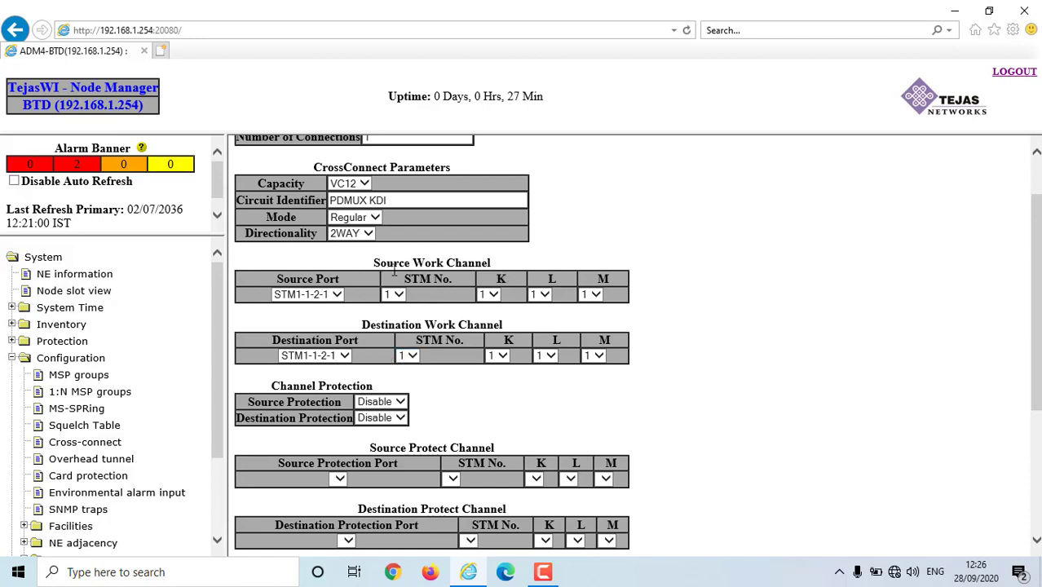
pyautogui.click(336, 295)
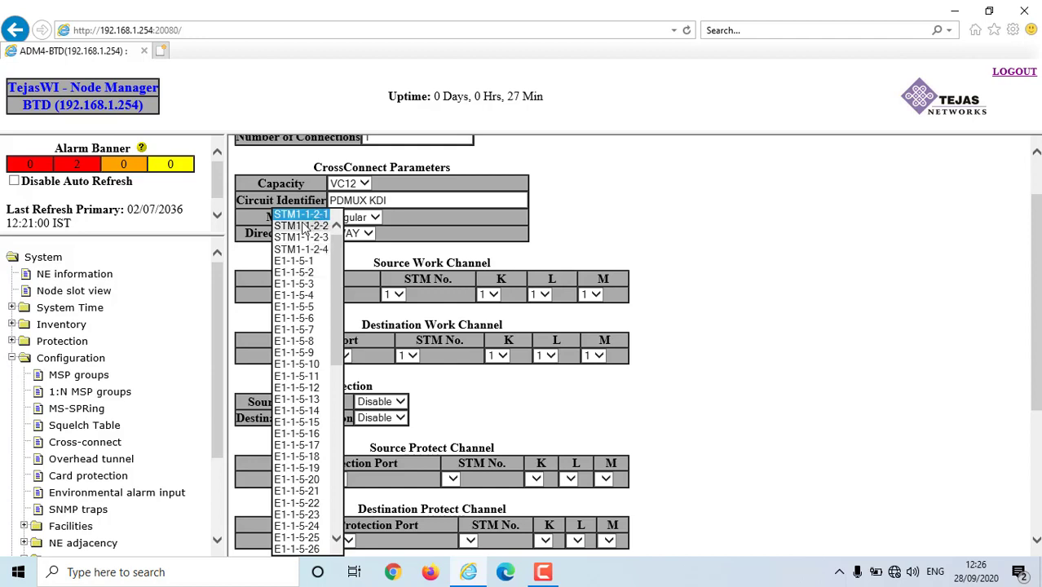
pyautogui.click(308, 215)
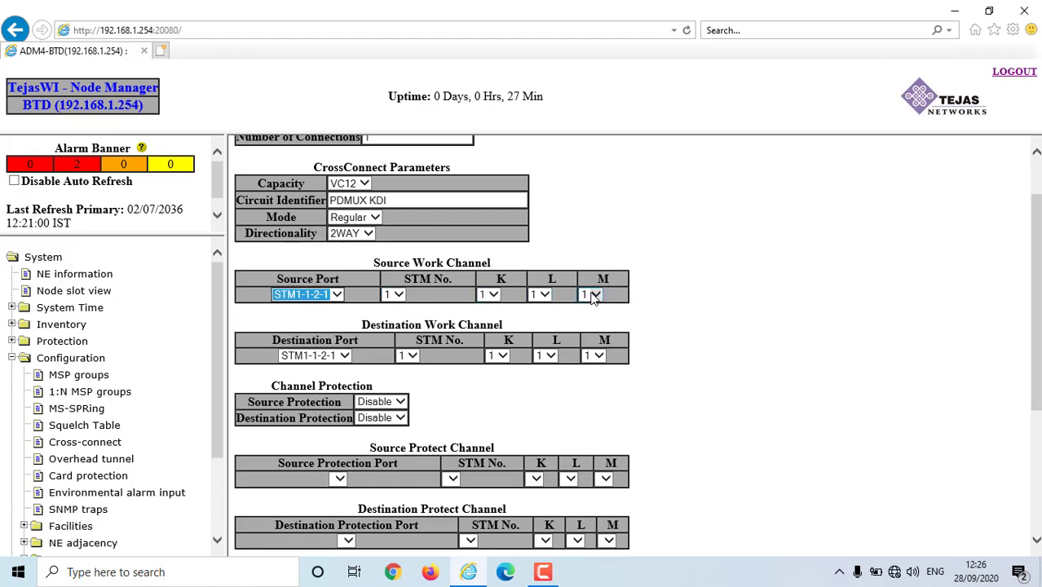
# - Leave the source work channel K, L and M timeslots all at 1
pyautogui.click(492, 296)
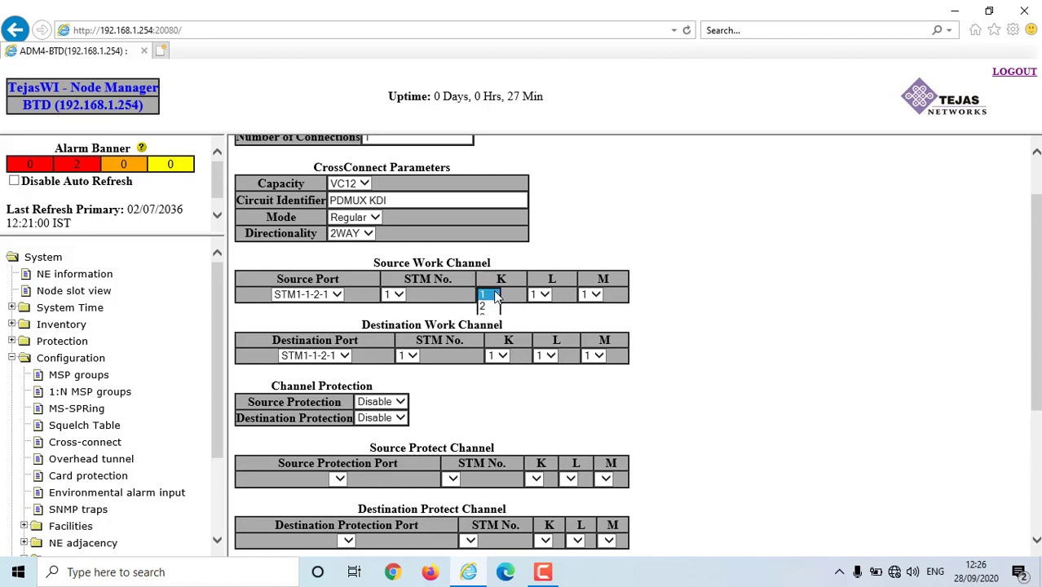
pyautogui.click(497, 295)
pyautogui.click(541, 295)
pyautogui.click(539, 296)
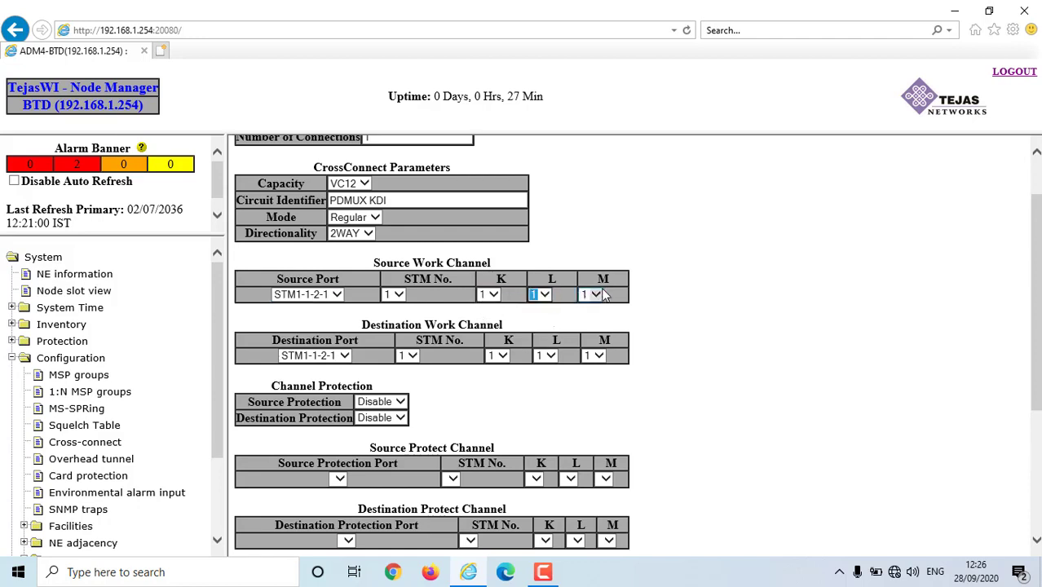
pyautogui.click(597, 294)
pyautogui.click(597, 293)
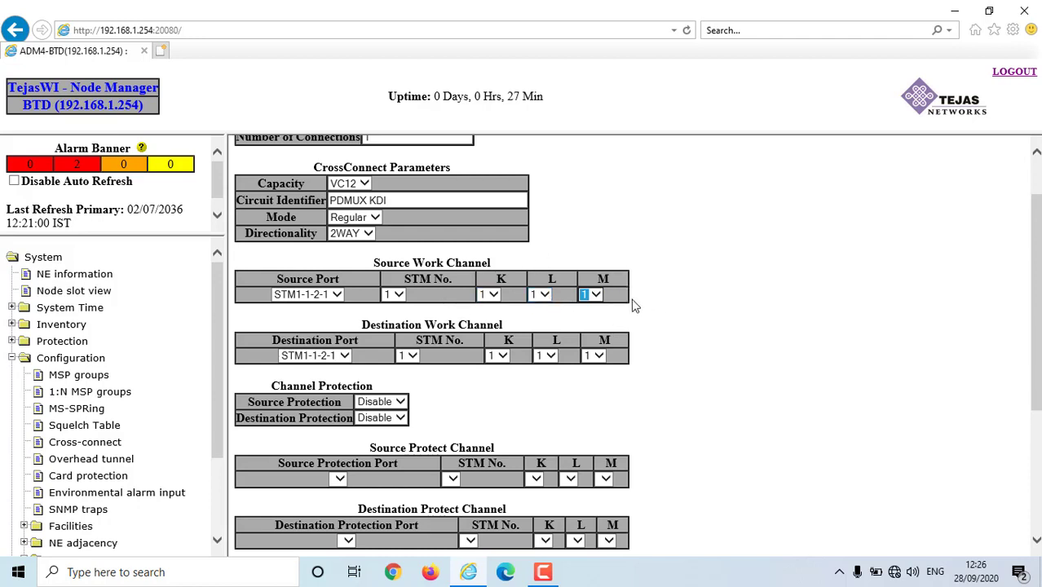
pyautogui.click(495, 296)
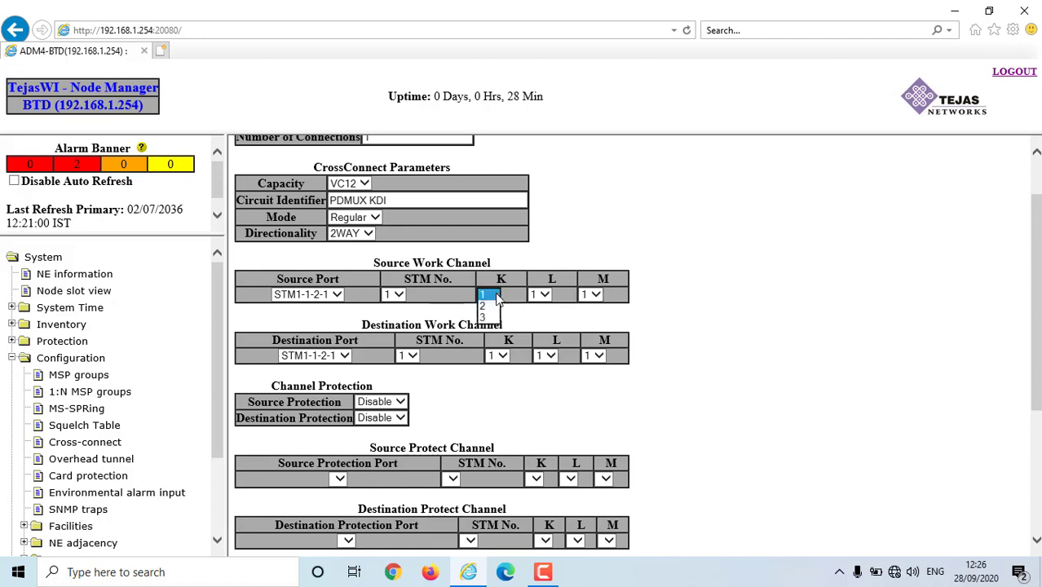
pyautogui.click(546, 295)
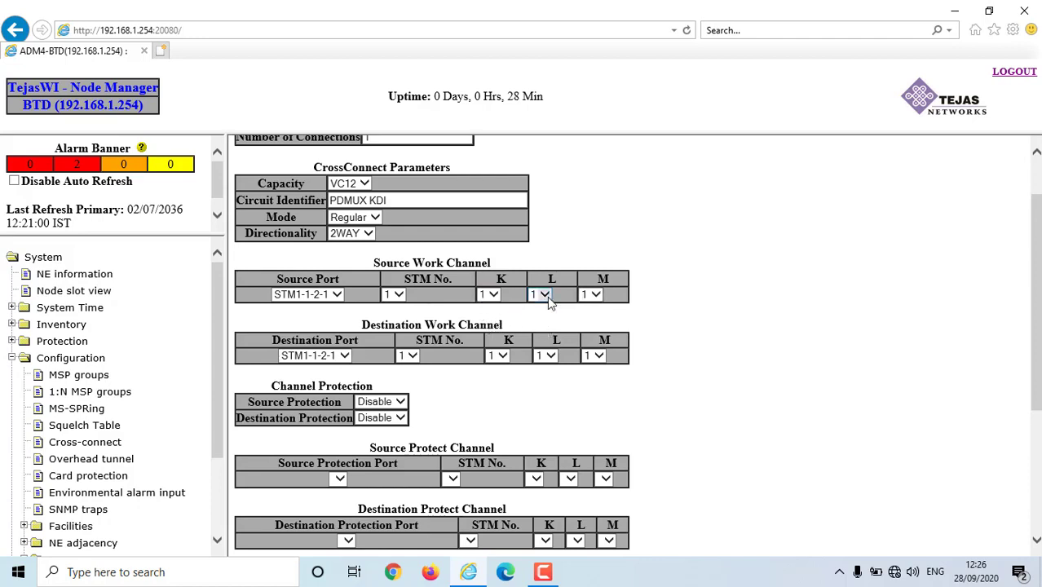
pyautogui.click(546, 295)
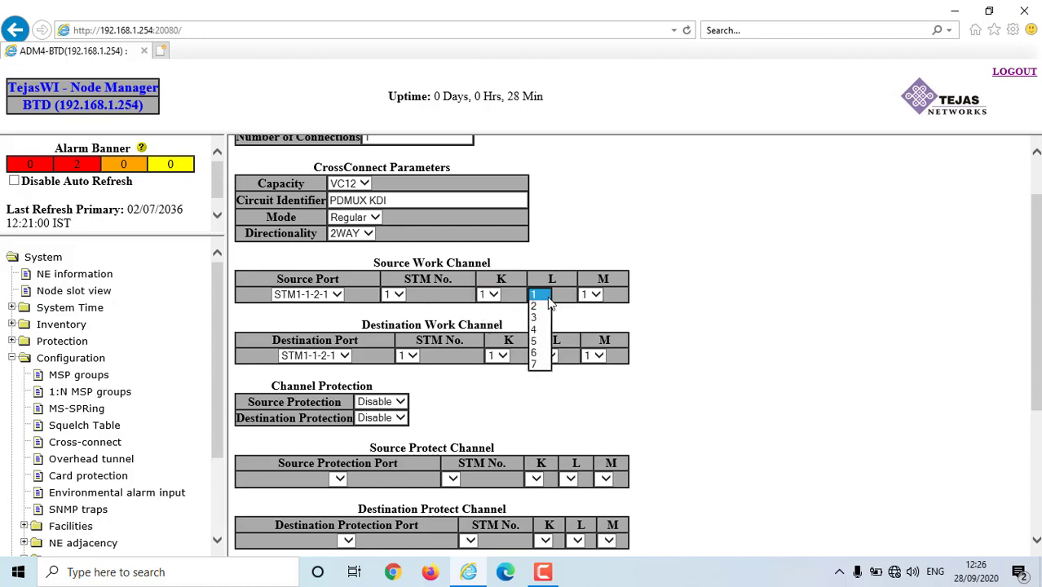
pyautogui.click(598, 295)
pyautogui.click(598, 295)
pyautogui.click(597, 322)
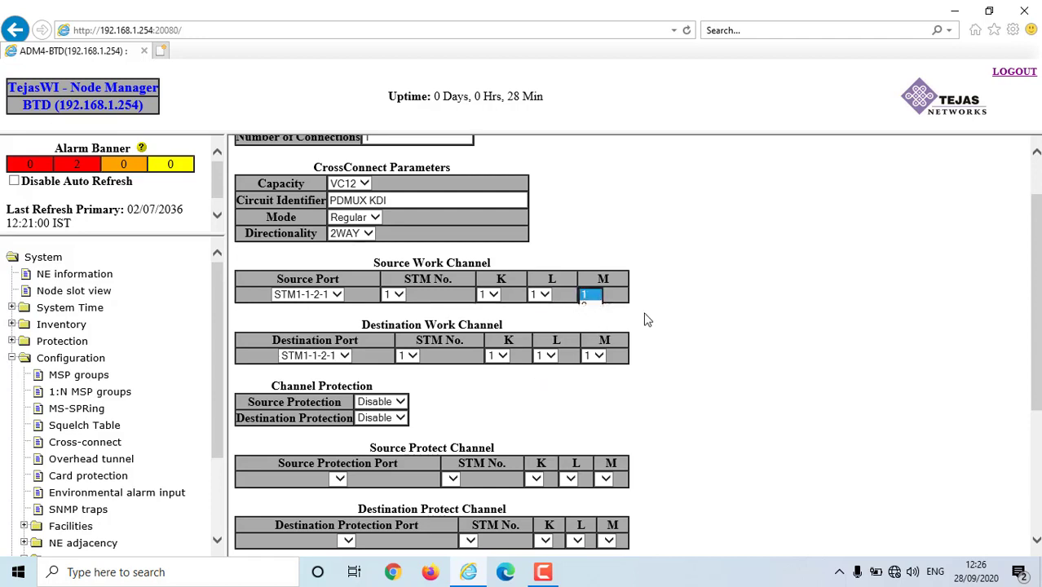
pyautogui.click(498, 297)
pyautogui.click(497, 297)
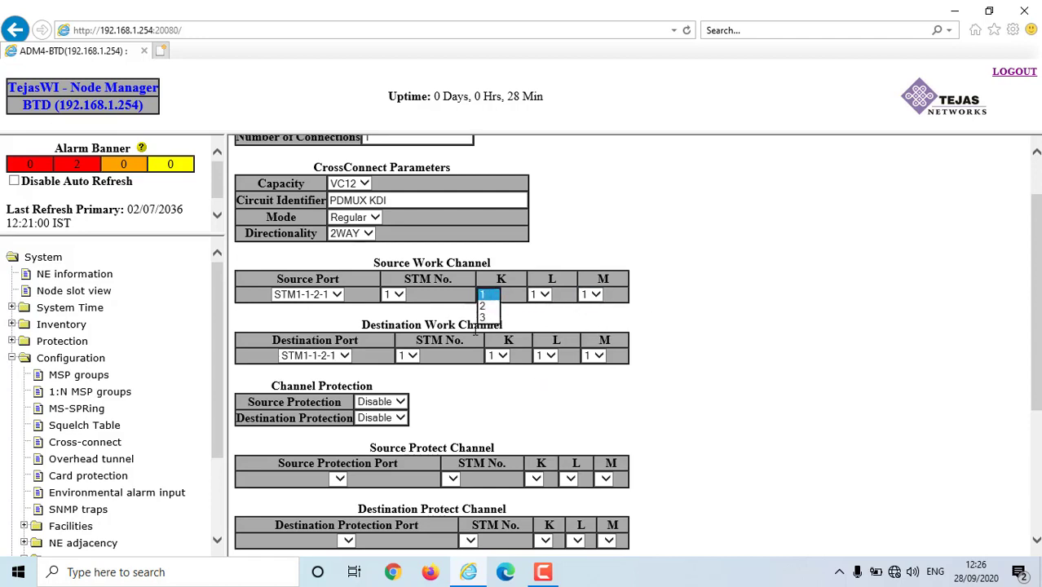
pyautogui.click(601, 297)
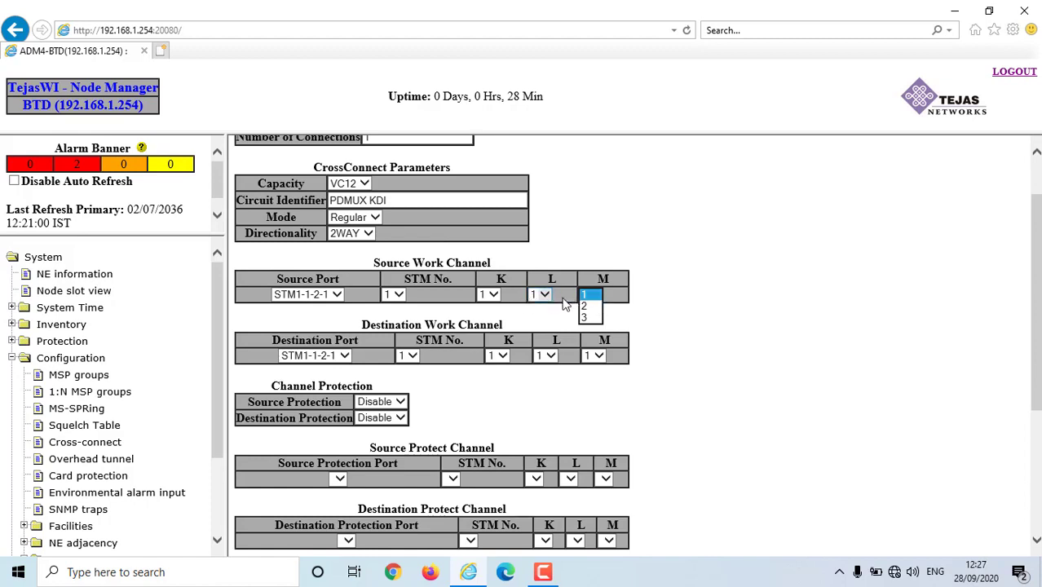
pyautogui.click(497, 297)
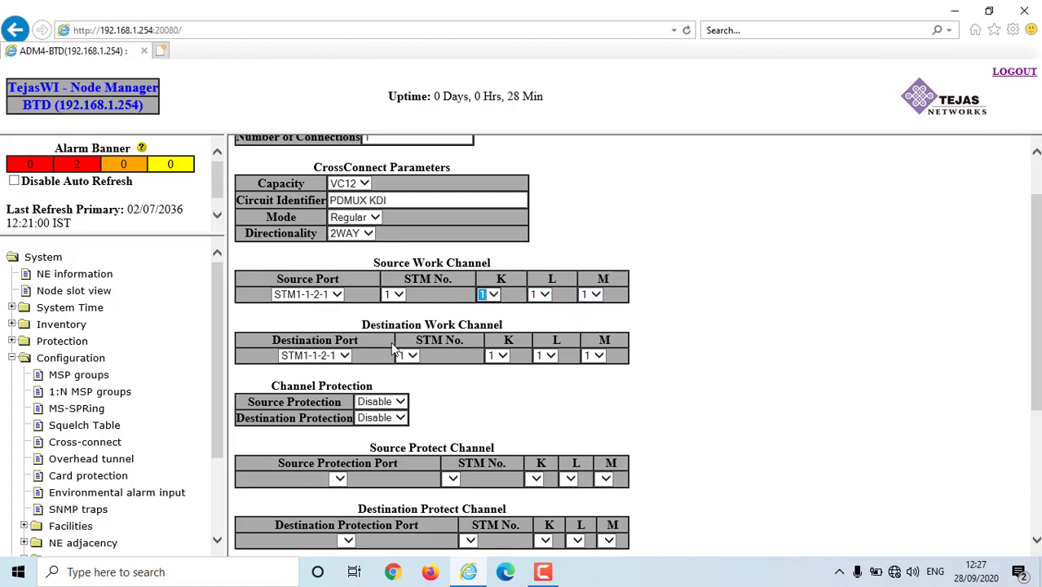
pyautogui.scroll(-1, 424, 318)
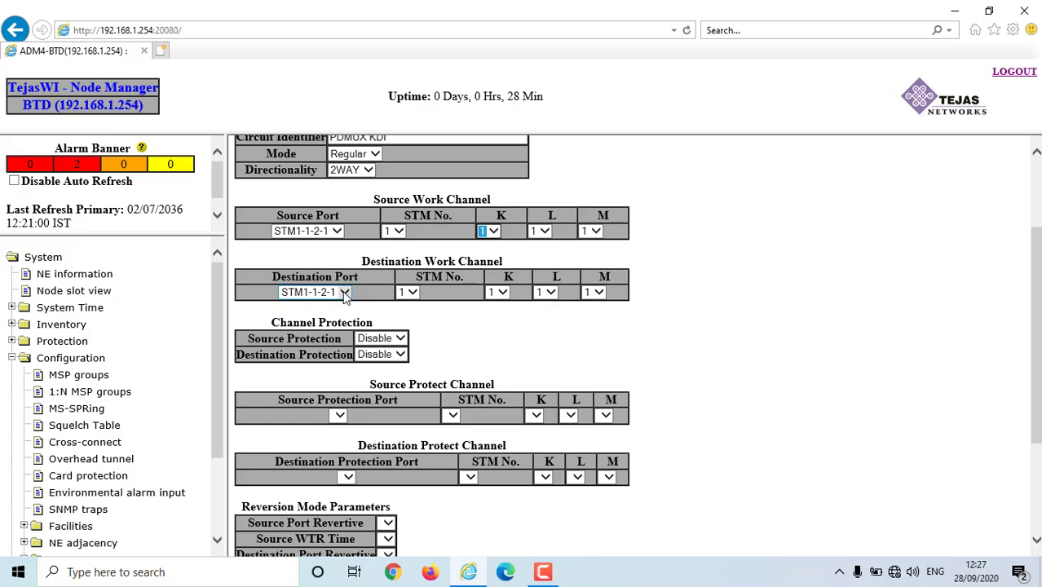
# - Select E1-1-5-1 as the destination port and check its L and M settings
pyautogui.click(343, 293)
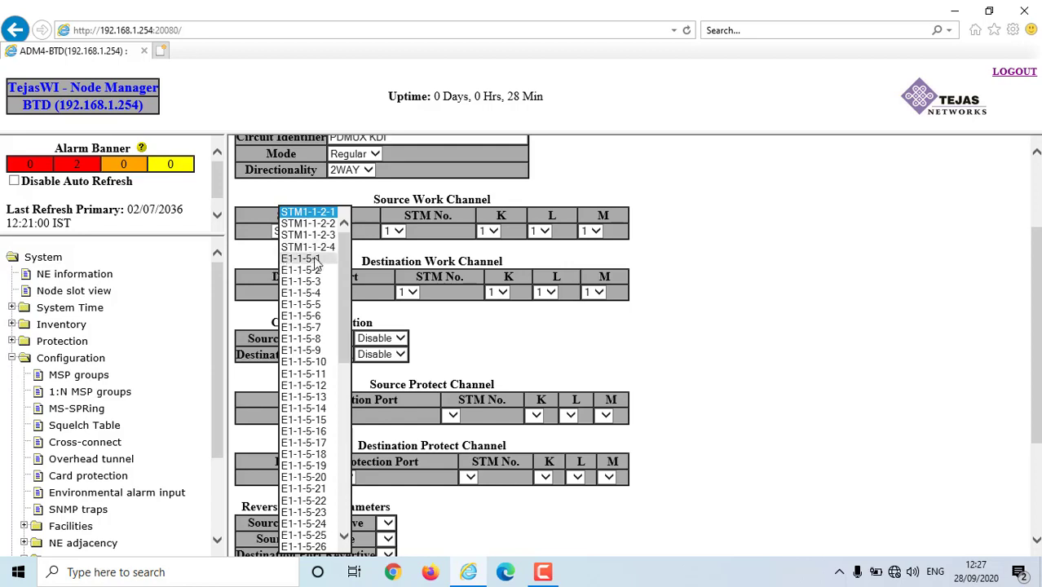
pyautogui.scroll(-12, 314, 343)
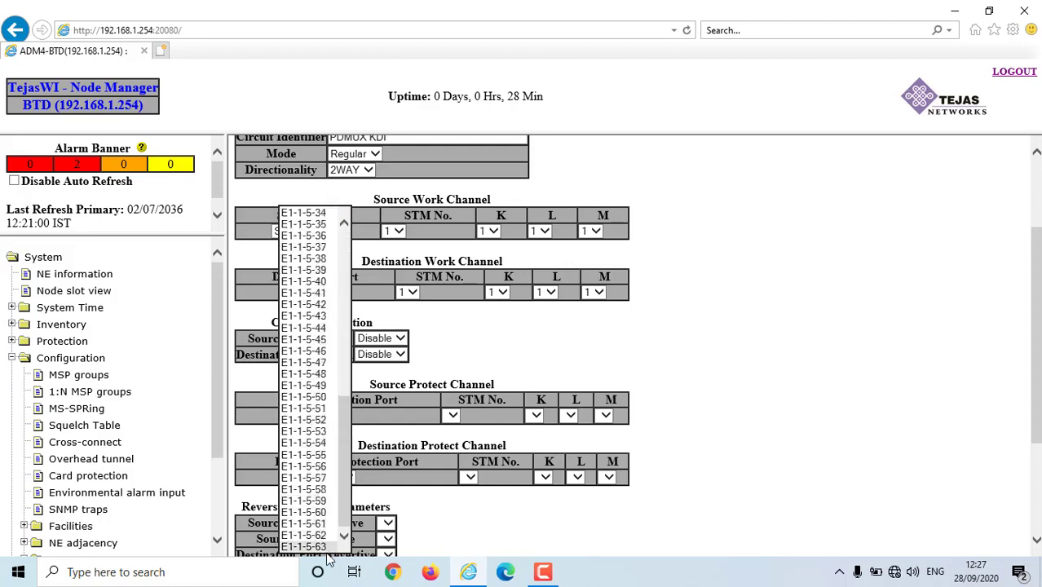
pyautogui.scroll(11, 310, 456)
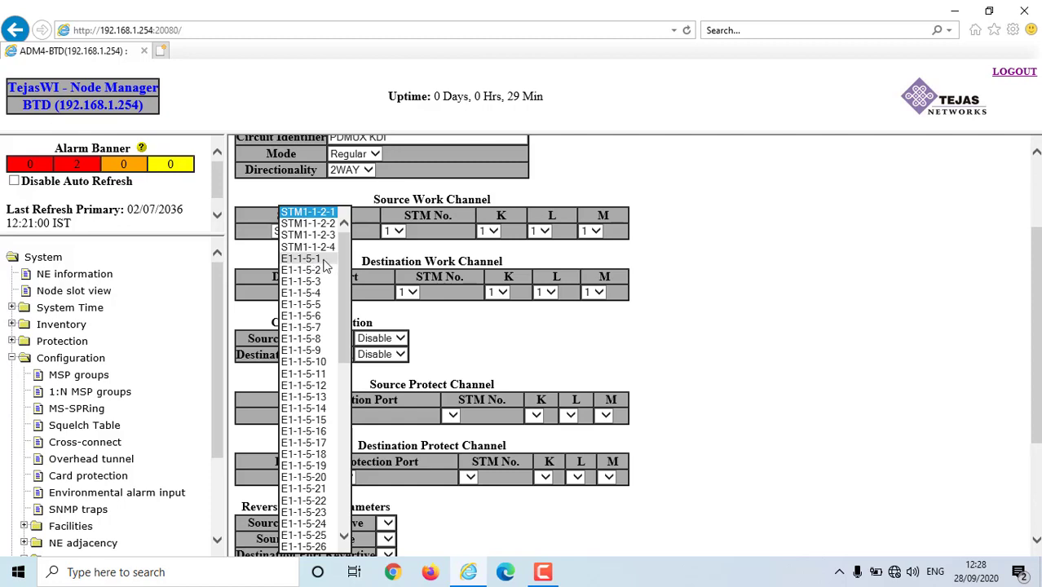
pyautogui.scroll(-12, 331, 489)
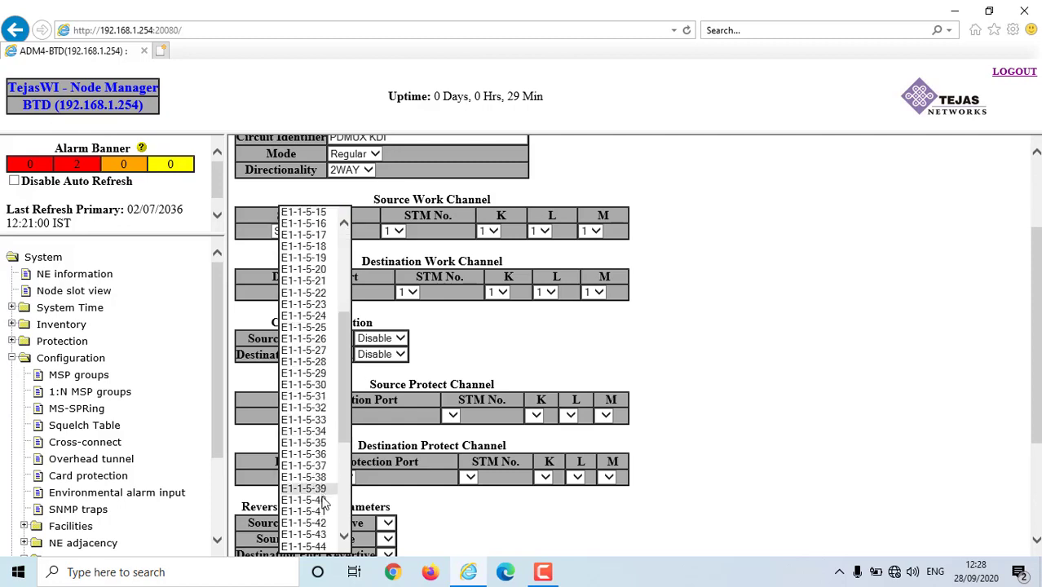
pyautogui.scroll(12, 322, 408)
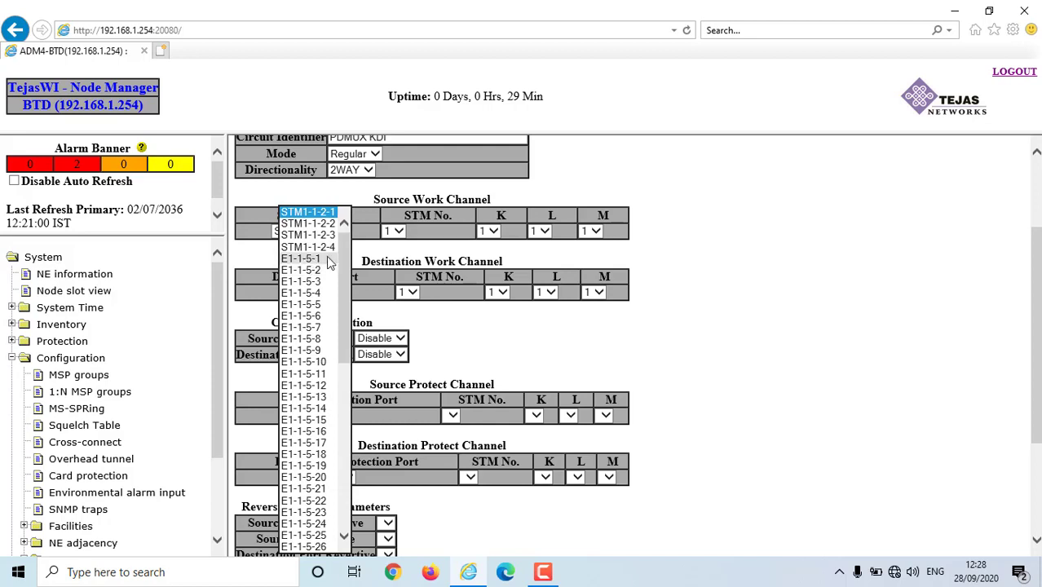
pyautogui.click(323, 259)
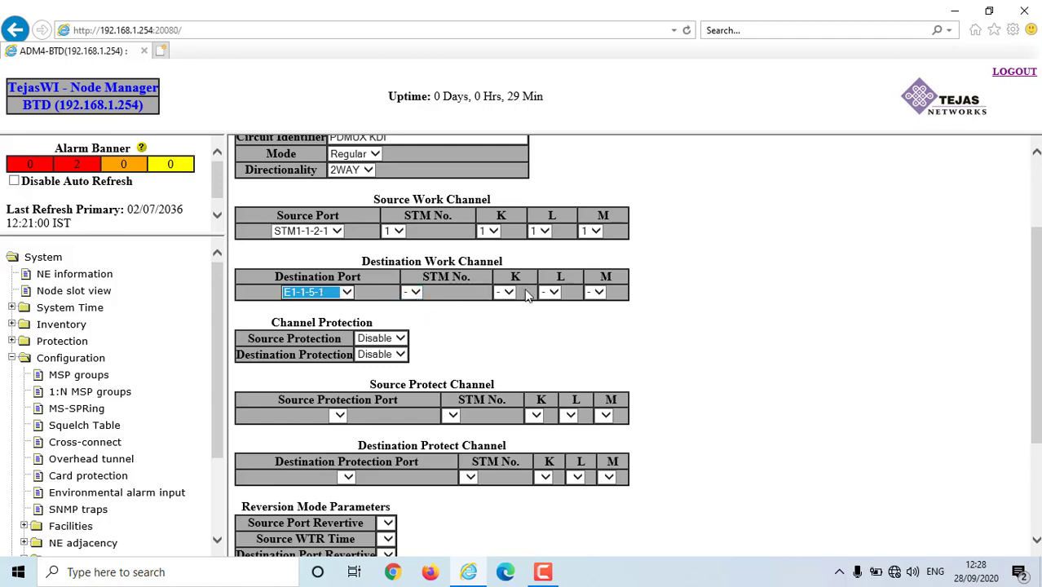
pyautogui.click(550, 292)
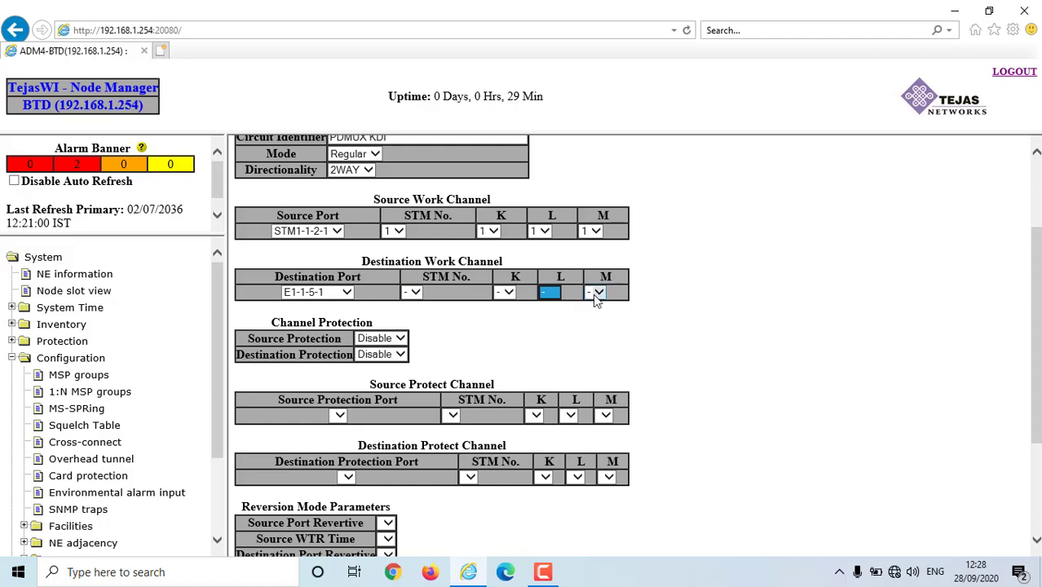
pyautogui.click(593, 293)
pyautogui.scroll(-3, 1037, 271)
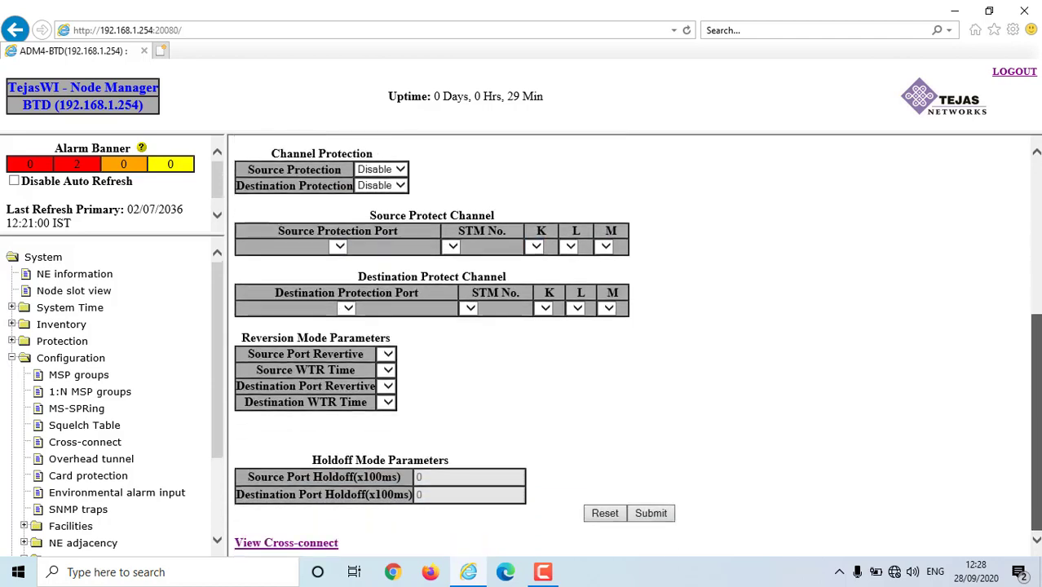
pyautogui.scroll(1, 504, 325)
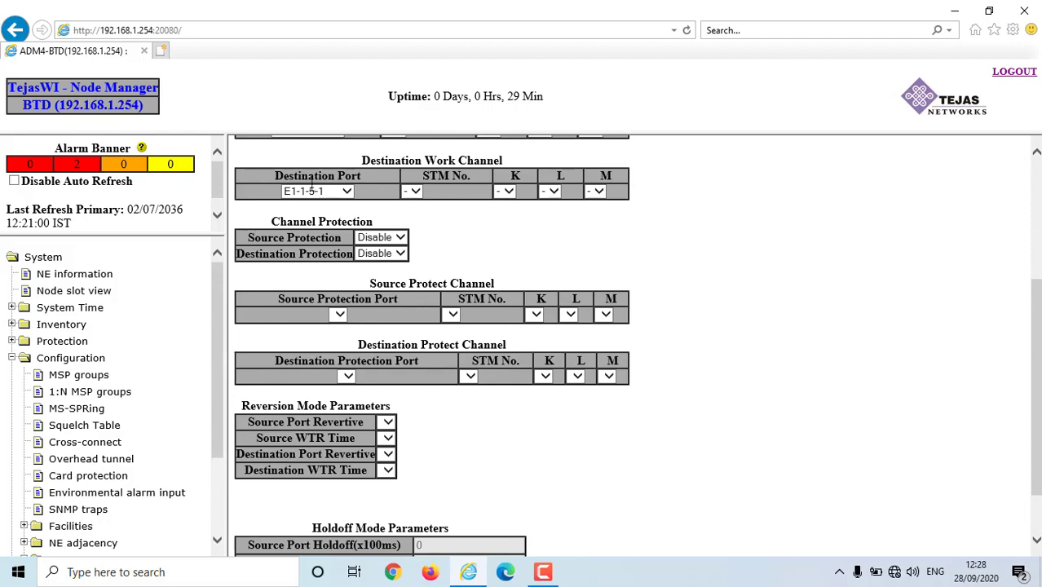
# - Leave source protection at Disable and review the VC12 2WAY STM1-1-2-1 to E1-1-5-1 values
pyautogui.click(403, 237)
pyautogui.click(520, 240)
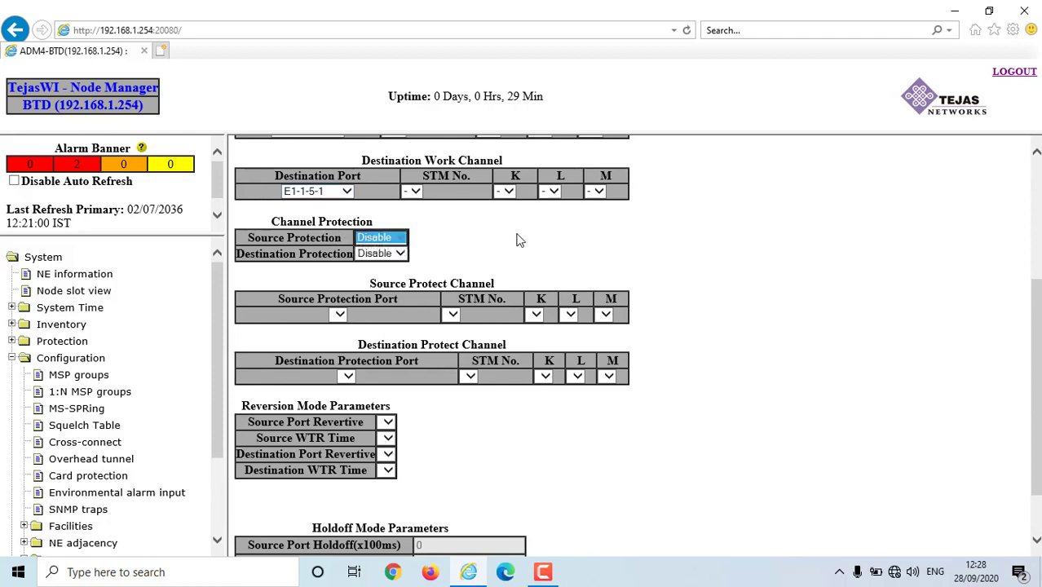
pyautogui.click(519, 240)
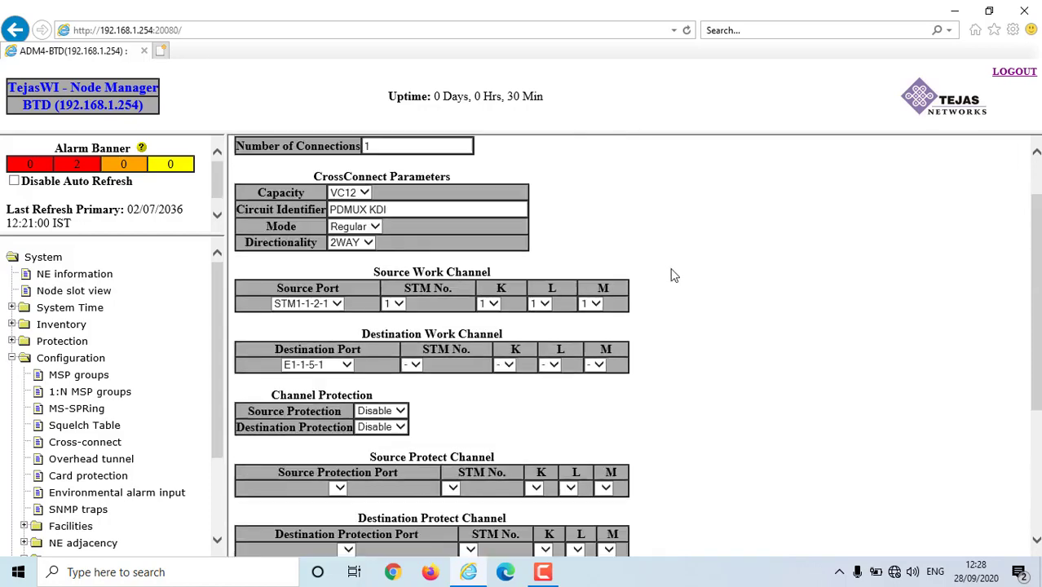
pyautogui.scroll(3, 671, 271)
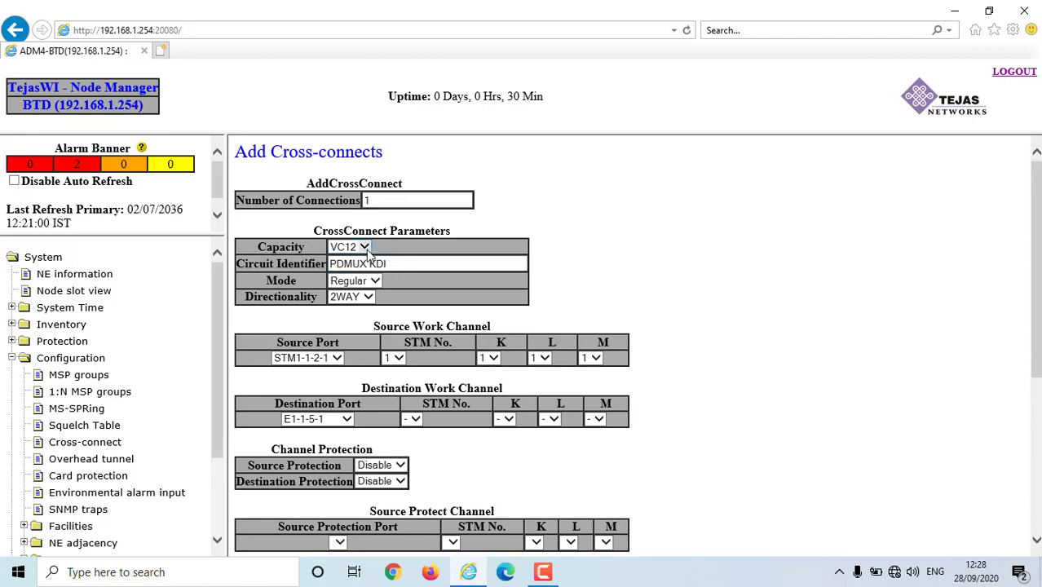
pyautogui.scroll(-1, 368, 255)
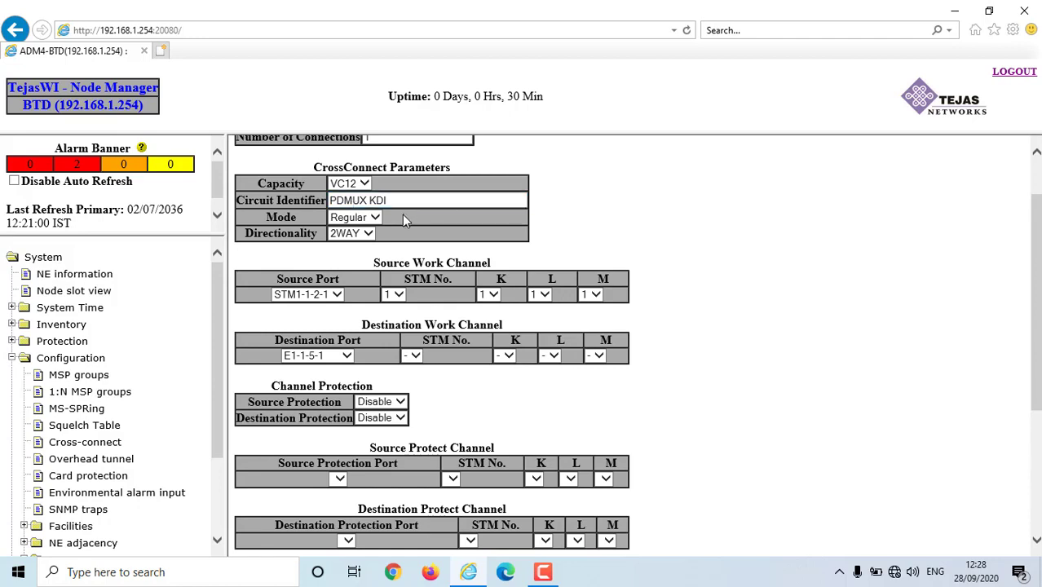
pyautogui.scroll(-2, 408, 217)
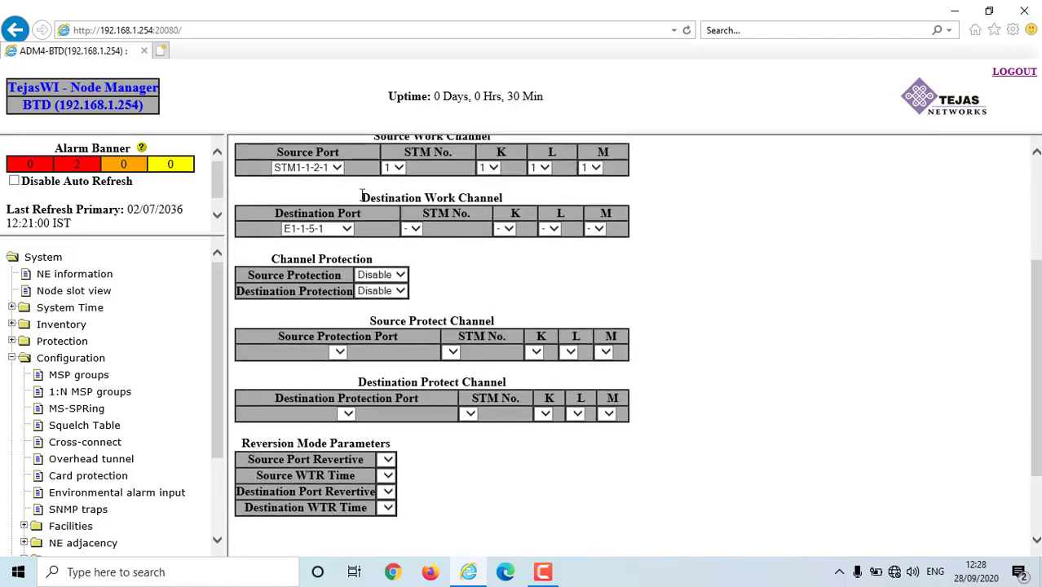
pyautogui.scroll(1, 334, 210)
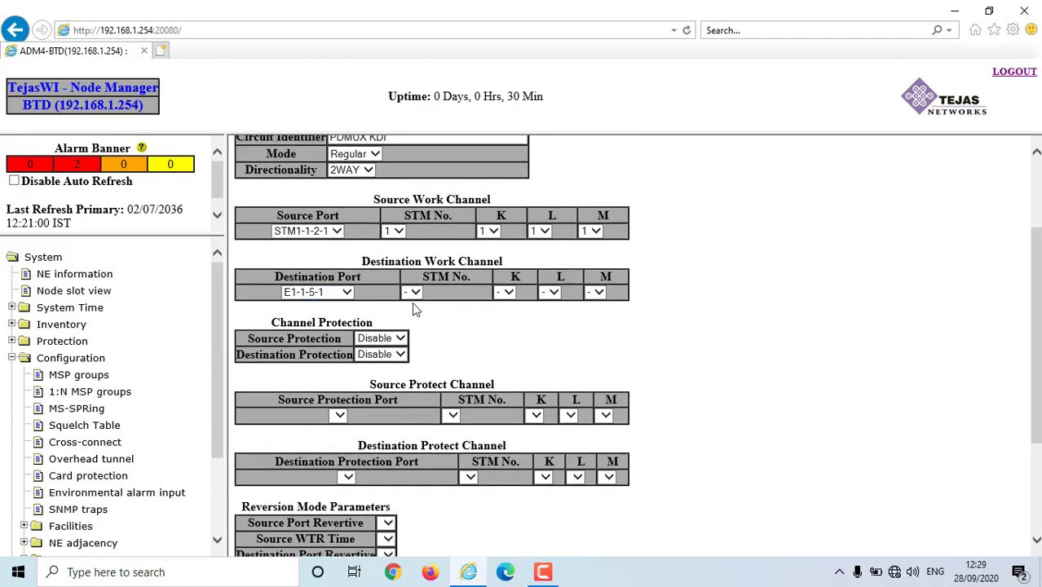
pyautogui.scroll(-3, 411, 302)
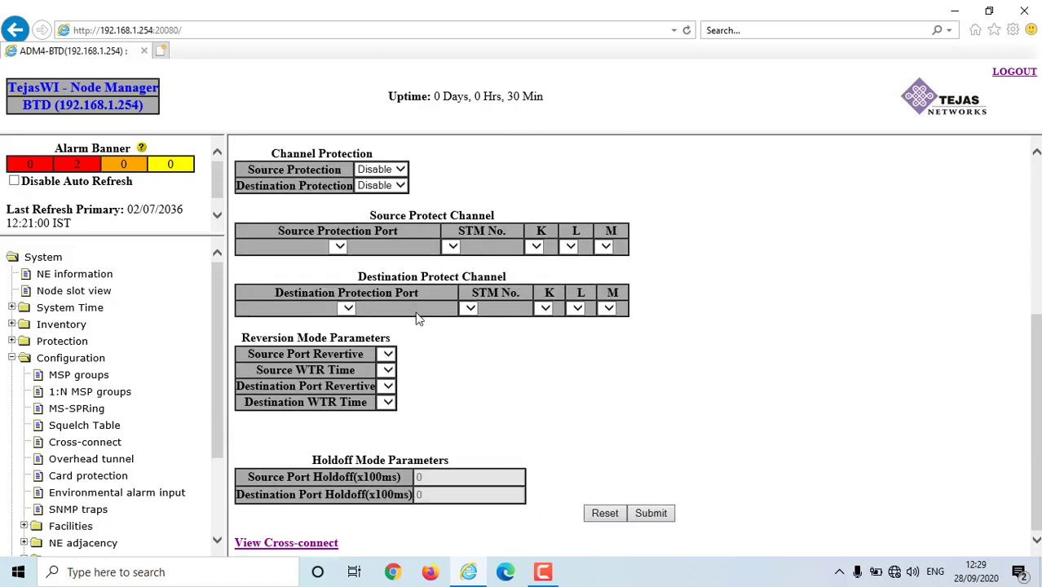
# - Submit and confirm the PDMUX KDI cross-connect to E1-1-5-1, then view the cross-connect list
pyautogui.click(652, 513)
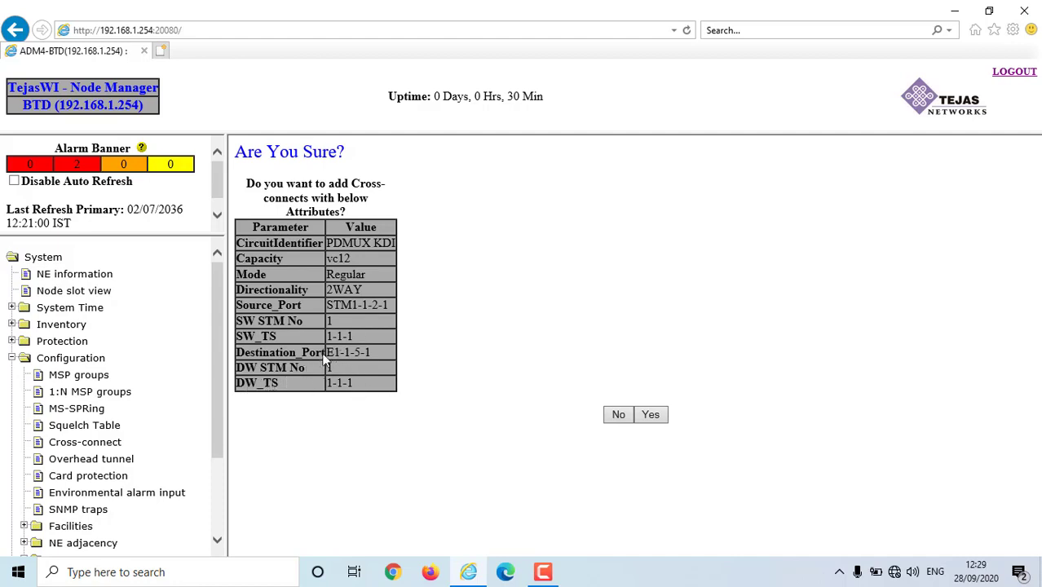
pyautogui.click(650, 415)
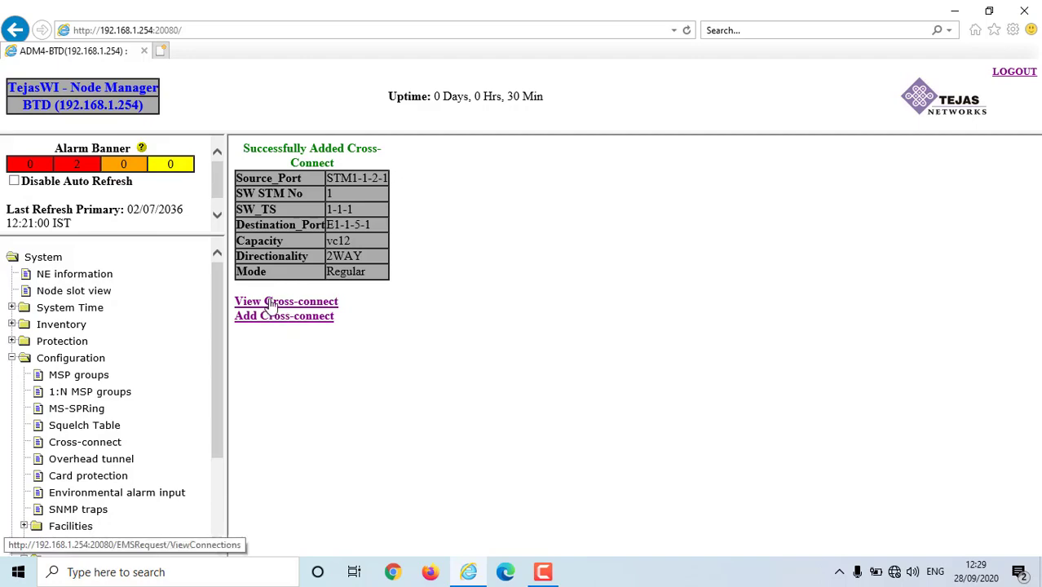
pyautogui.click(272, 303)
# - Check PDMUX KDI's E1-1-5-1 destination in the list, then reload the cross-connect configuration page
pyautogui.scroll(-4, 271, 305)
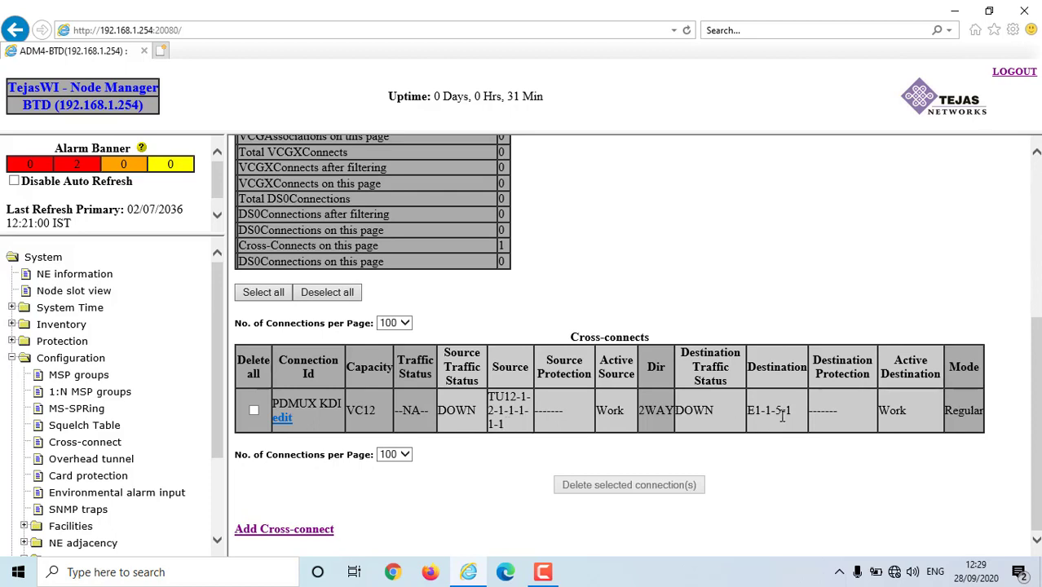
pyautogui.moveTo(781, 413); pyautogui.dragTo(792, 413)
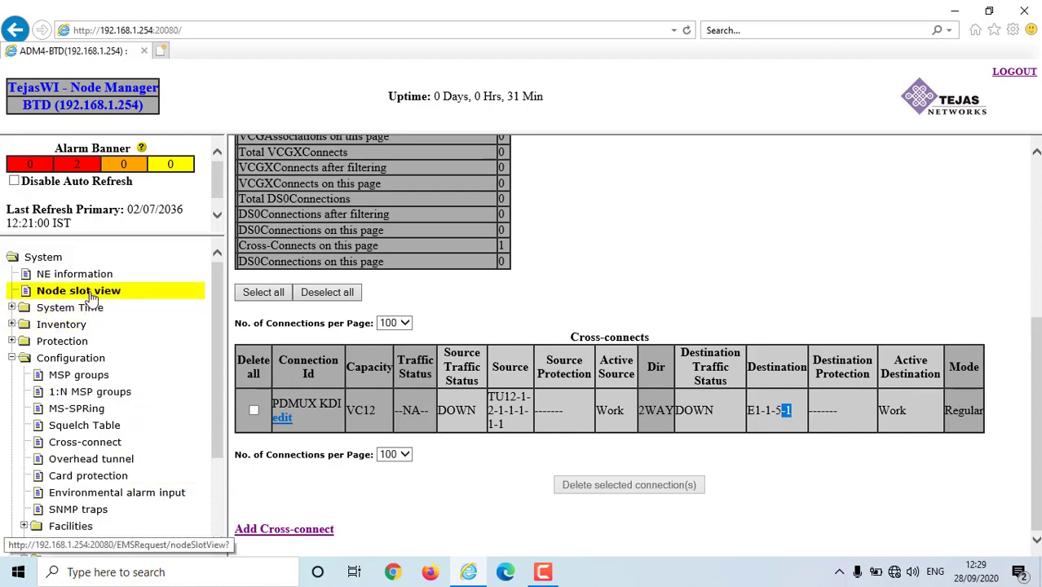
pyautogui.click(95, 442)
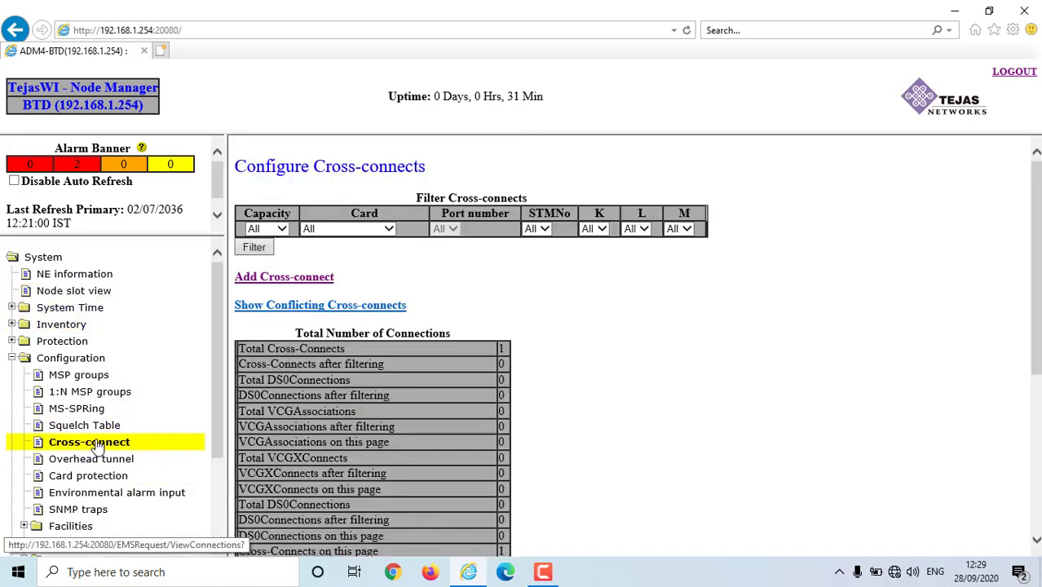
# - Start a new VC12 cross-connect and replace its circuit identifier with SPARE PDMUX
pyautogui.click(303, 281)
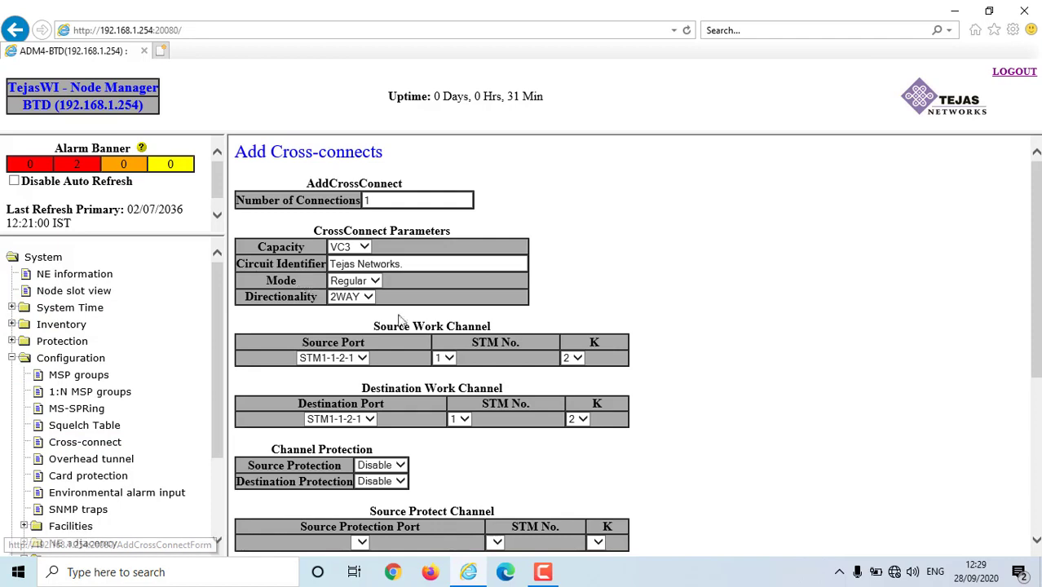
pyautogui.click(349, 247)
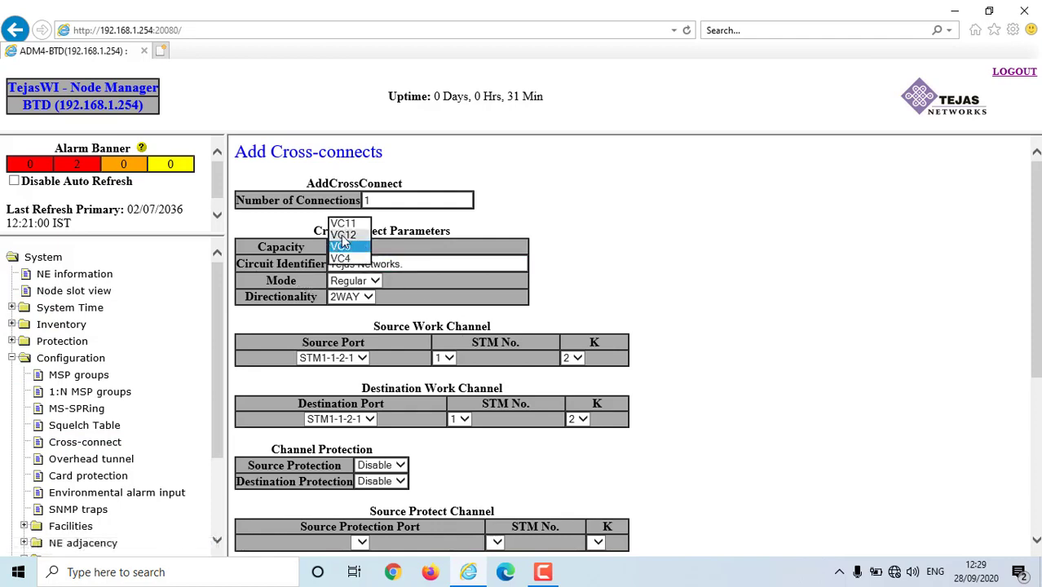
pyautogui.click(342, 234)
pyautogui.moveTo(406, 264); pyautogui.dragTo(331, 279)
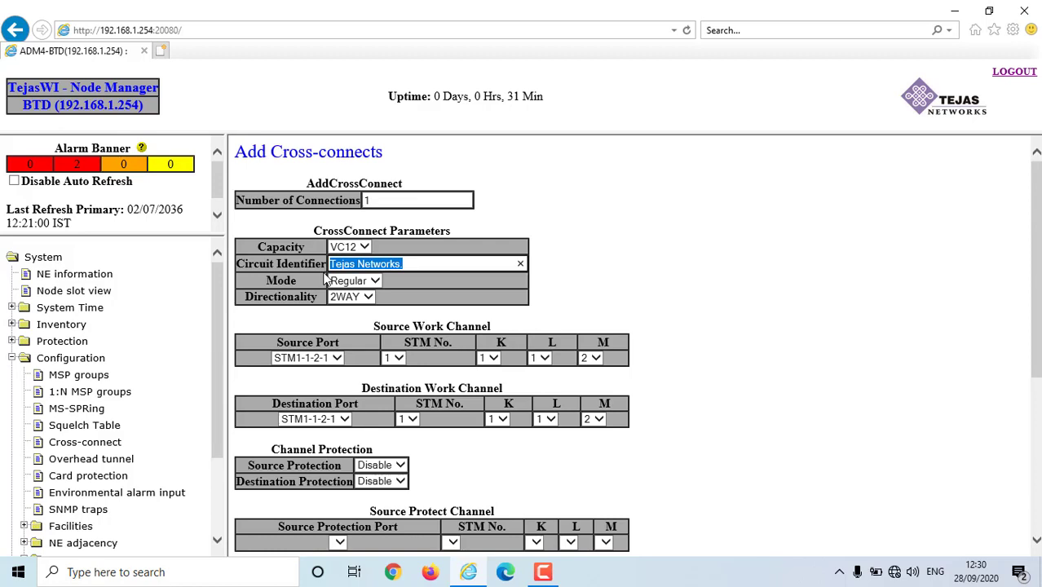
pyautogui.write('SPARE ')
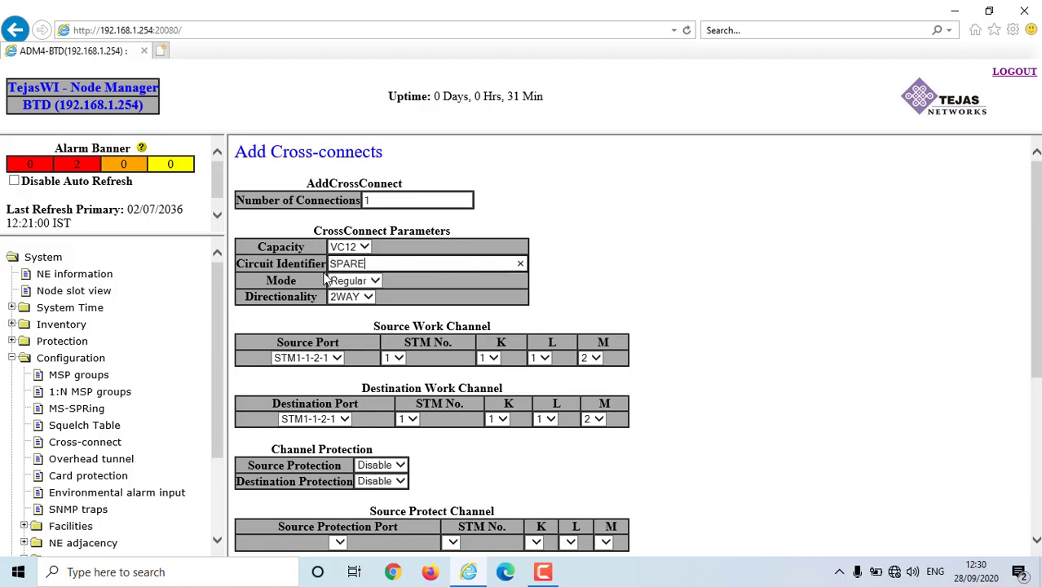
pyautogui.write('M')
pyautogui.press('BackSpace')
pyautogui.press('BackSpace')
pyautogui.write('PDM')
# - Keep source port STM1-1-2-1, set source M timeslot to 1, and submit
pyautogui.click(338, 360)
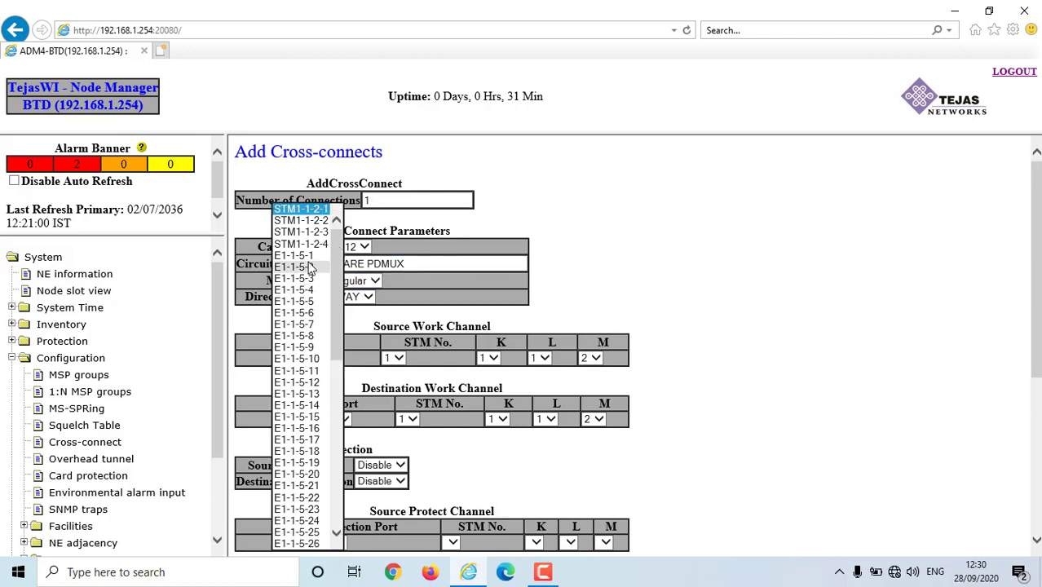
pyautogui.click(320, 210)
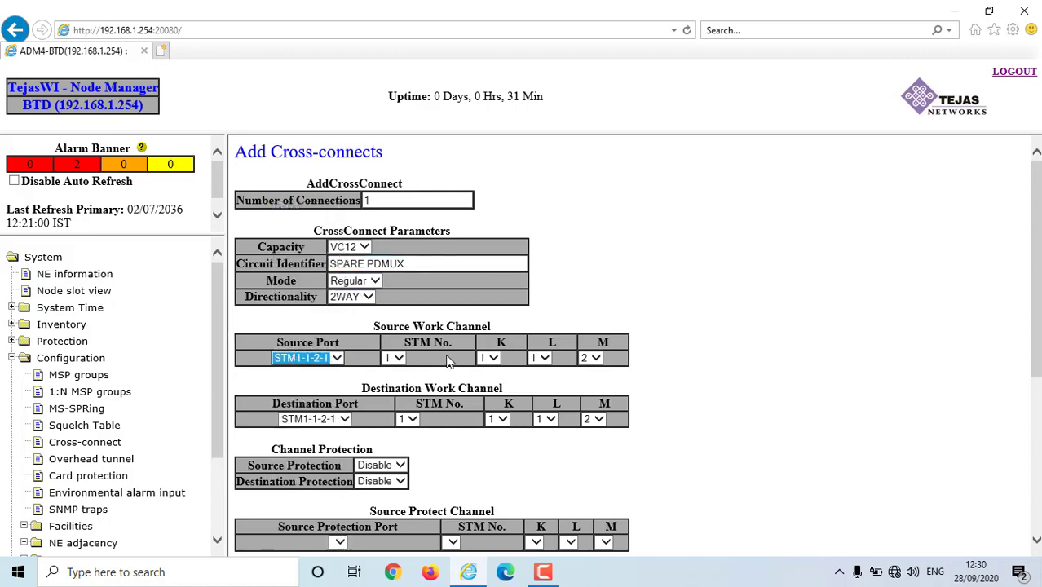
pyautogui.click(596, 358)
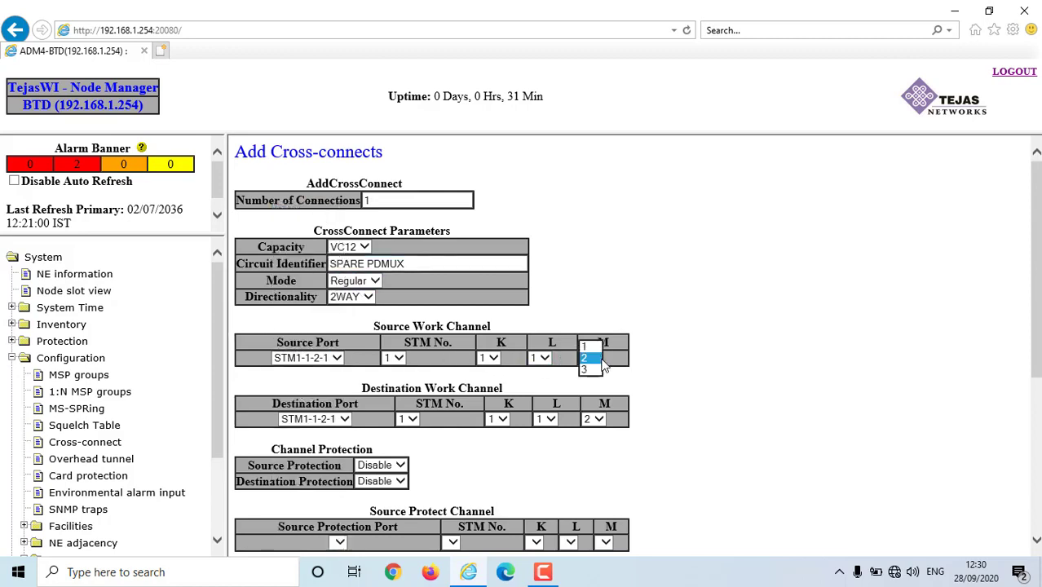
pyautogui.click(585, 346)
pyautogui.scroll(-3, 588, 383)
pyautogui.scroll(3, 633, 477)
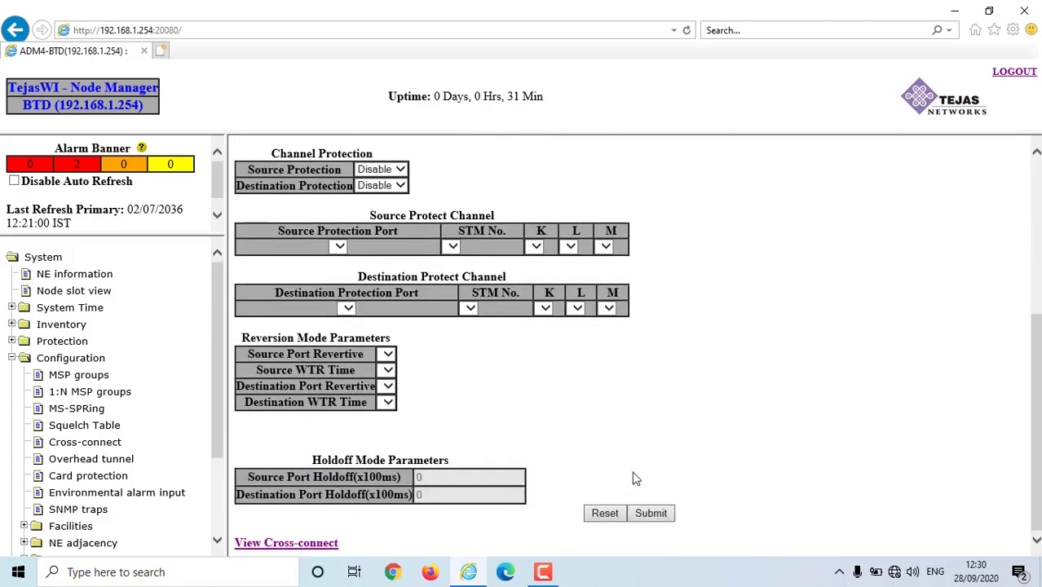
pyautogui.scroll(-3, 623, 449)
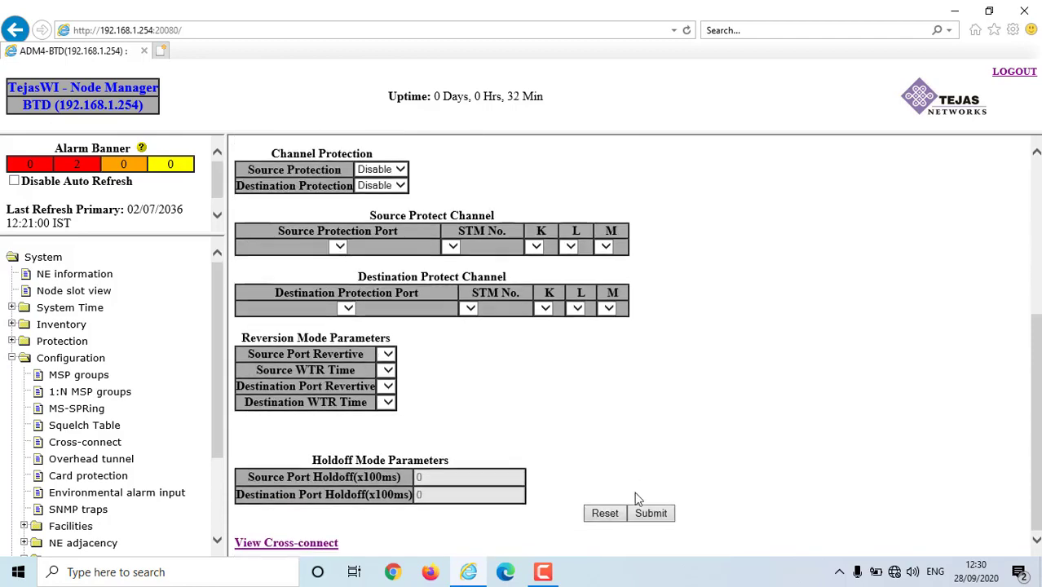
pyautogui.click(650, 513)
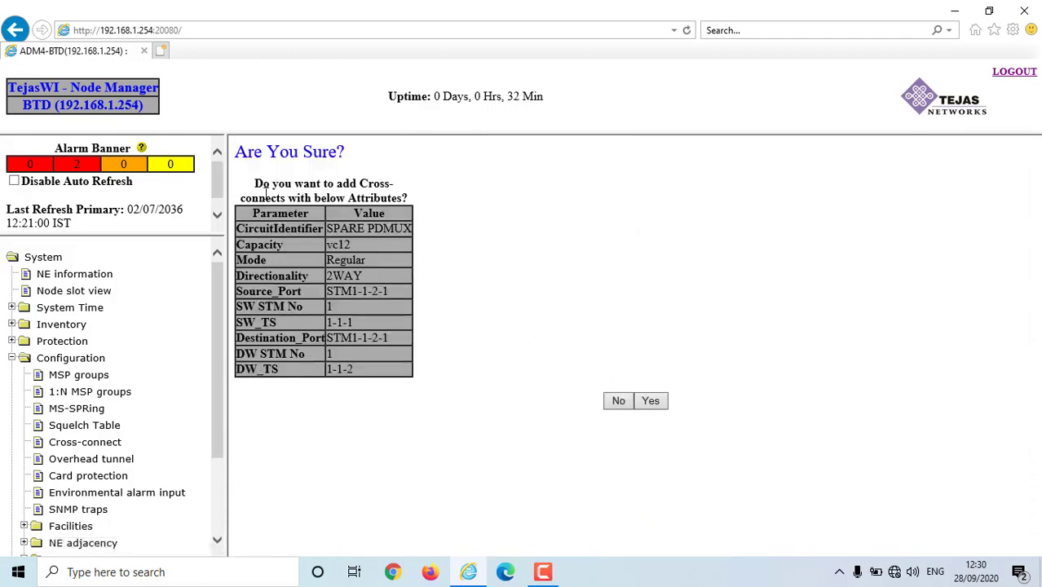
# - Confirm SPARE PDMUX, note its rejection as a duplicate, and open a fresh Add Cross-connects form
pyautogui.click(657, 403)
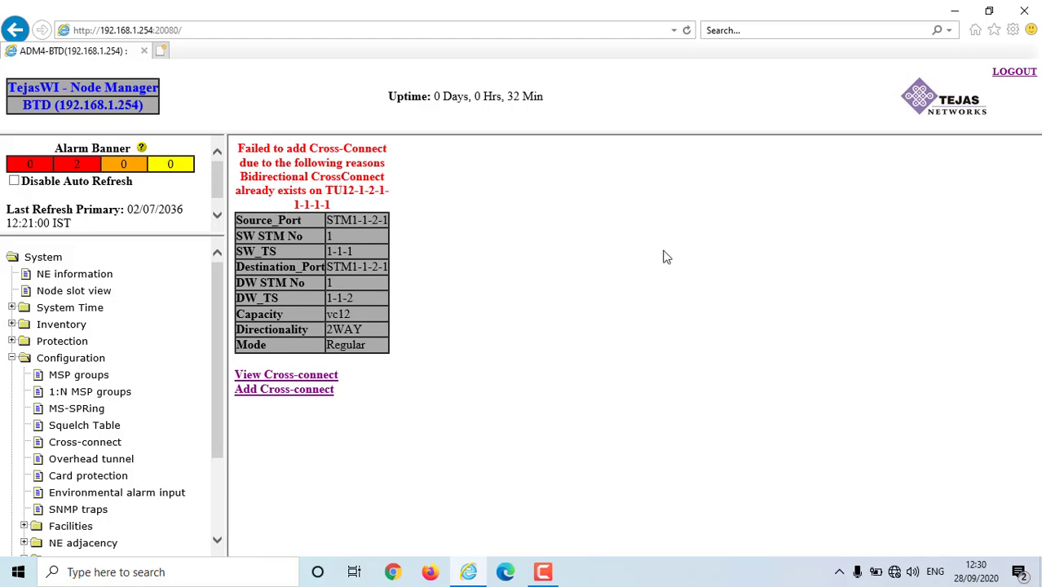
pyautogui.click(276, 375)
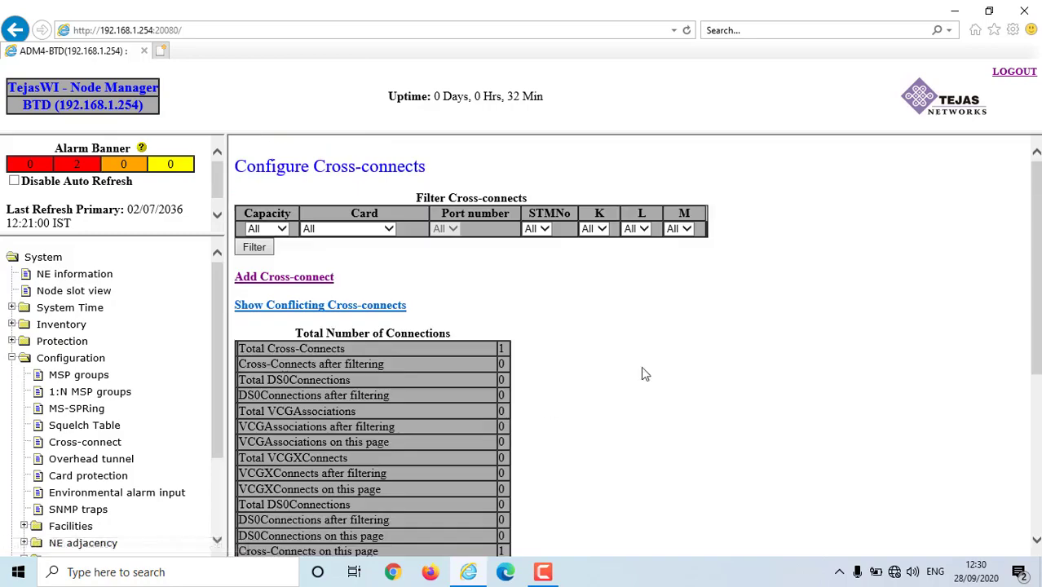
pyautogui.click(275, 282)
# - Set capacity VC12 and enter circuit identifier PDMUX KDI SPARE
pyautogui.scroll(-1, 604, 369)
pyautogui.scroll(1, 603, 369)
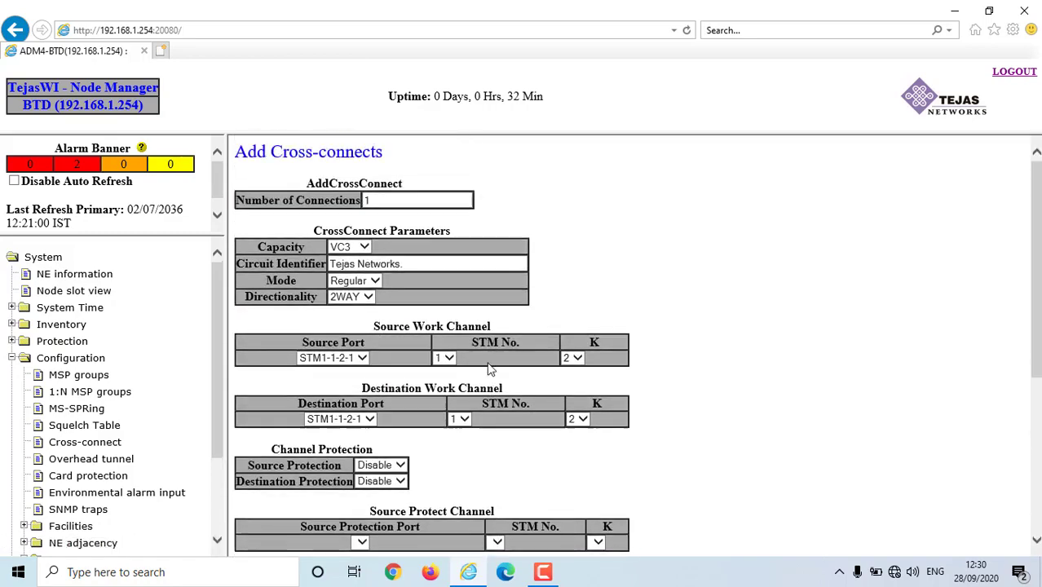
pyautogui.click(437, 263)
pyautogui.moveTo(437, 263); pyautogui.dragTo(280, 259)
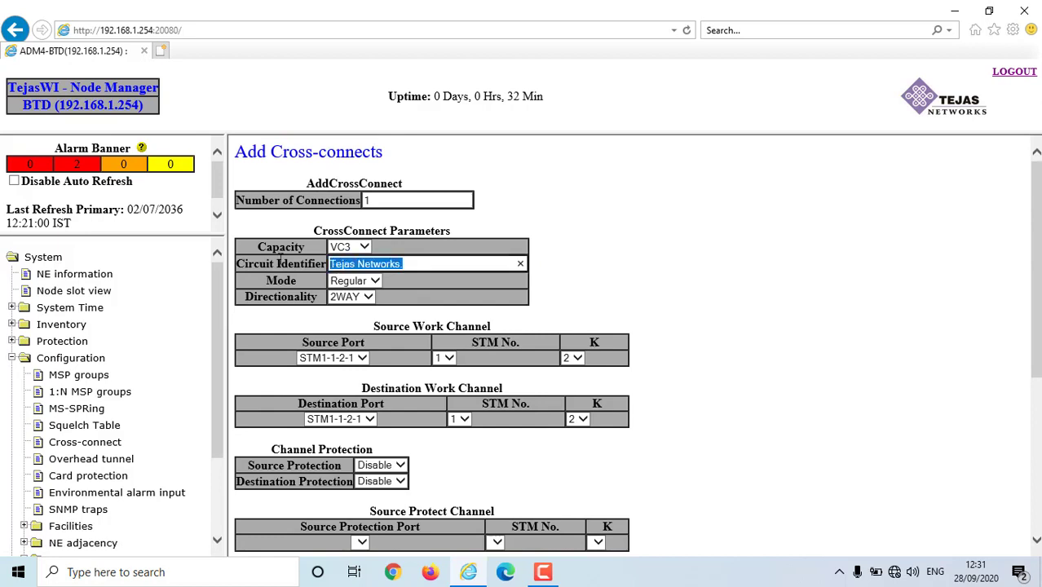
pyautogui.click(350, 246)
pyautogui.click(364, 238)
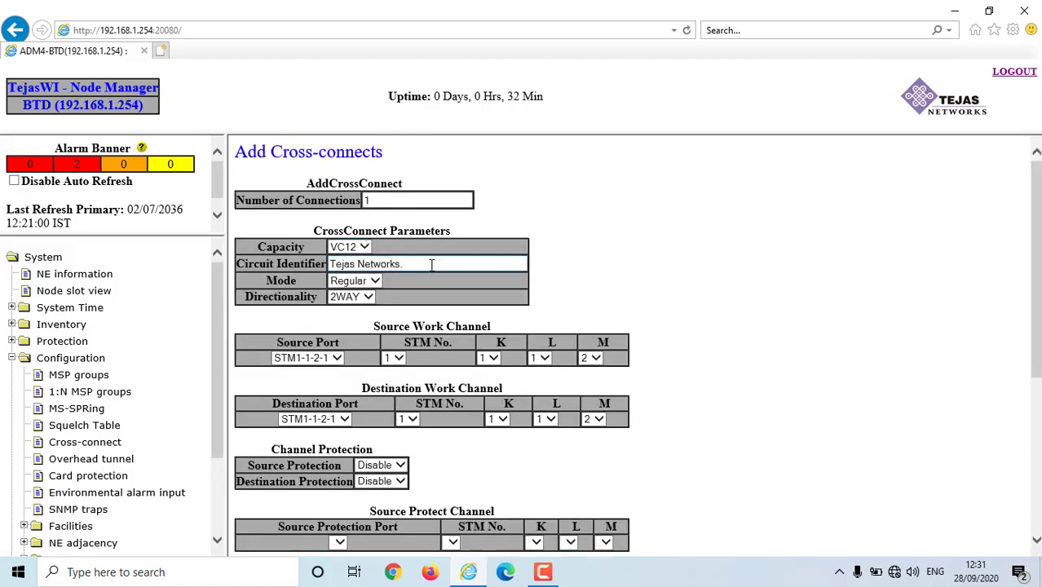
pyautogui.moveTo(431, 264); pyautogui.dragTo(324, 260)
pyautogui.write('PDMUX')
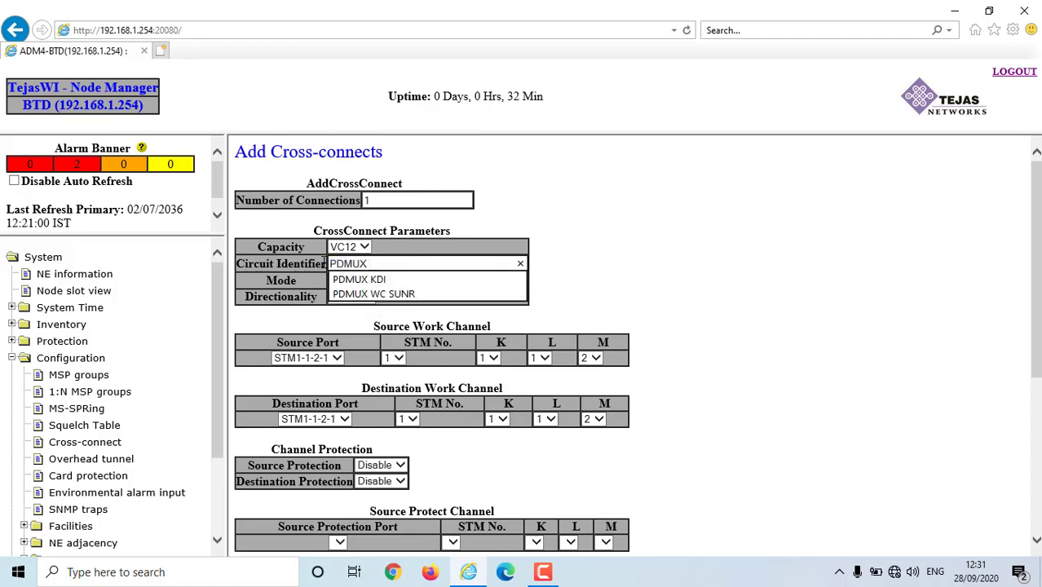
pyautogui.write(' KDI')
pyautogui.press('Return')
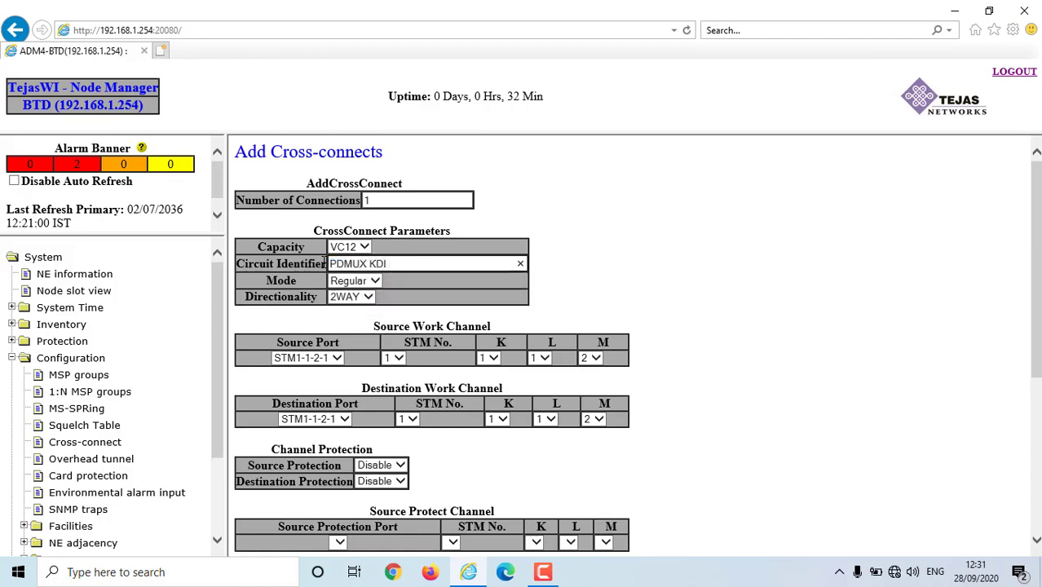
pyautogui.write('SPARE')
# - Choose destination port E1-1-5-2 and submit the cross-connect
pyautogui.scroll(-1, 425, 378)
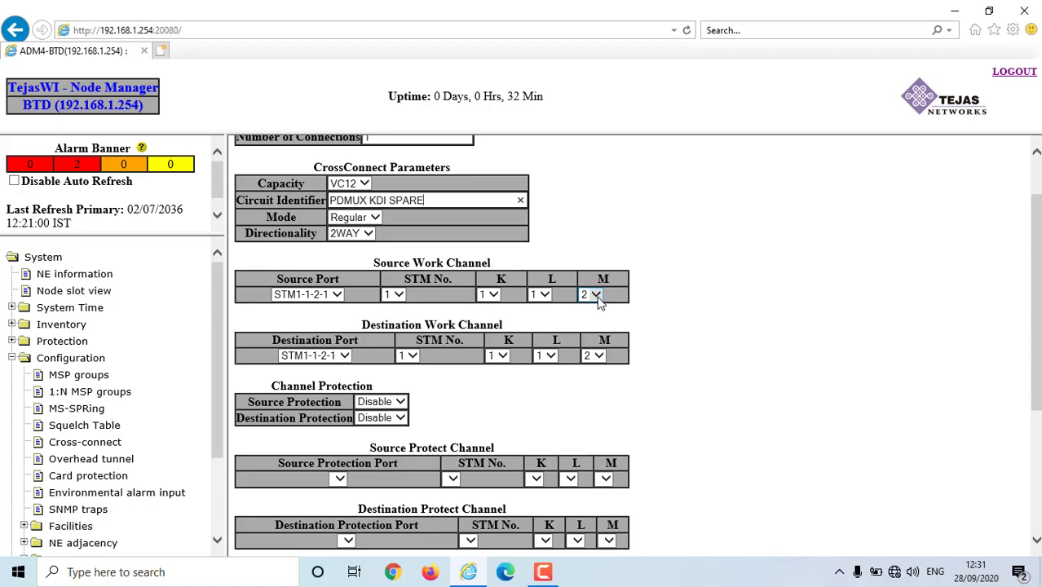
pyautogui.scroll(-2, 597, 301)
pyautogui.scroll(1, 587, 278)
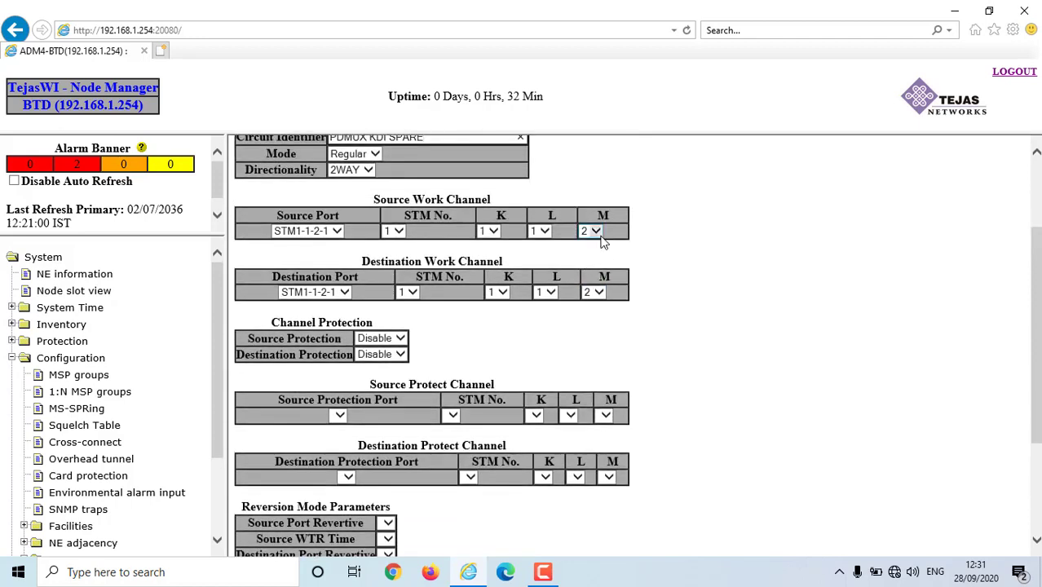
pyautogui.click(344, 293)
pyautogui.click(344, 293)
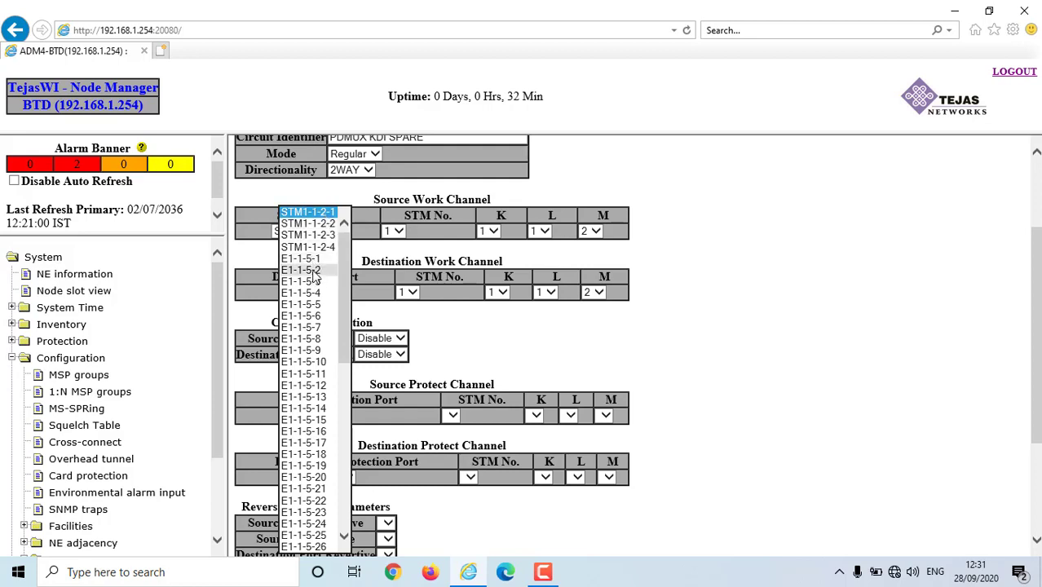
pyautogui.click(312, 271)
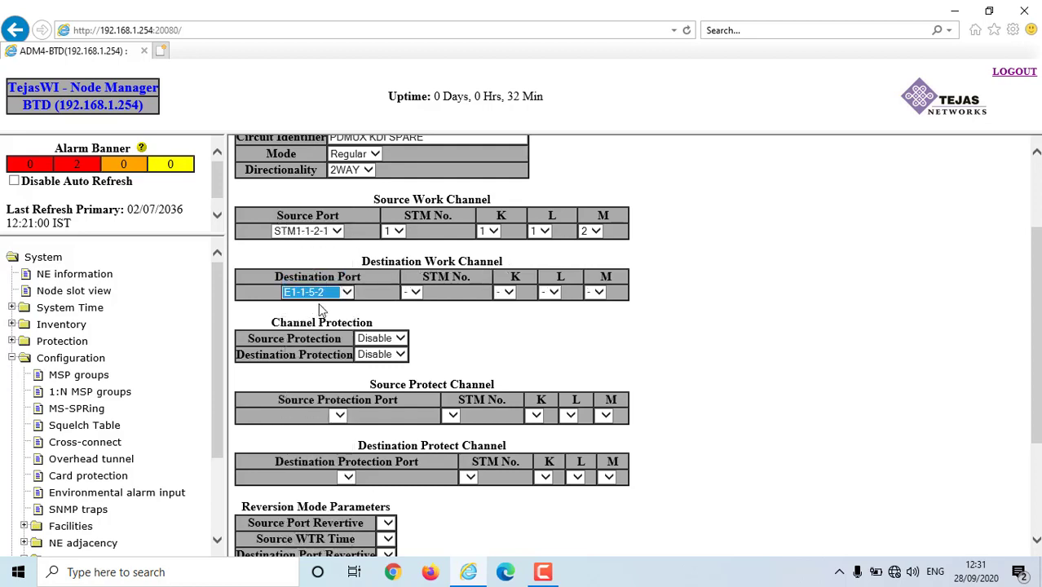
pyautogui.scroll(-2, 344, 300)
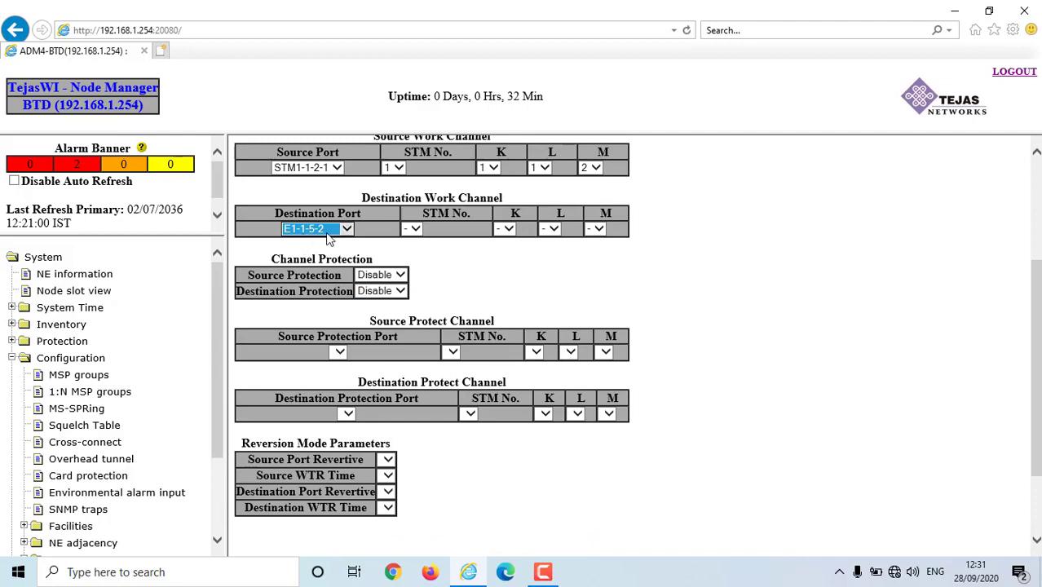
pyautogui.scroll(-3, 538, 341)
pyautogui.scroll(2, 609, 495)
pyautogui.scroll(-2, 644, 505)
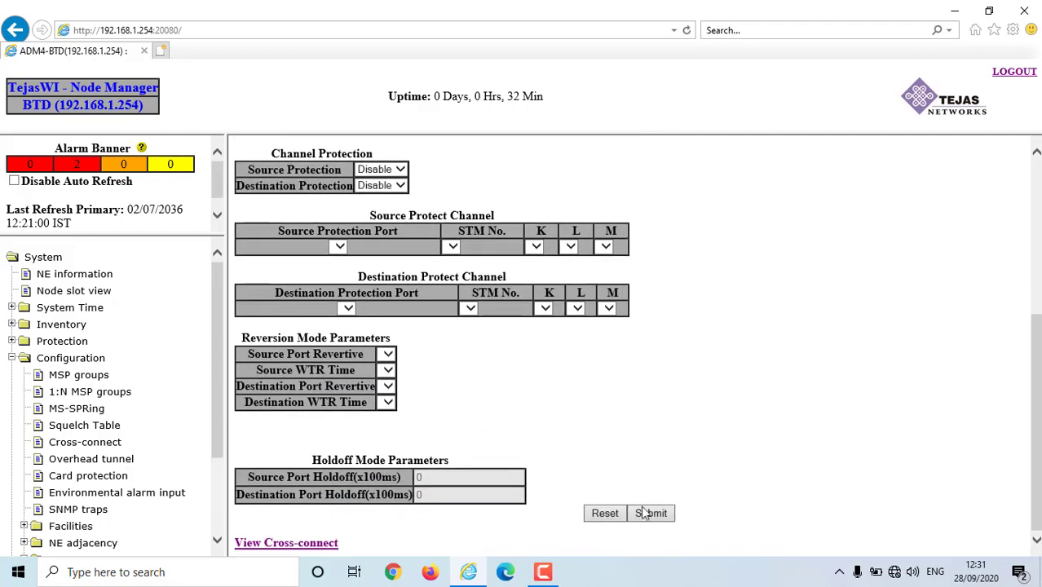
pyautogui.click(651, 513)
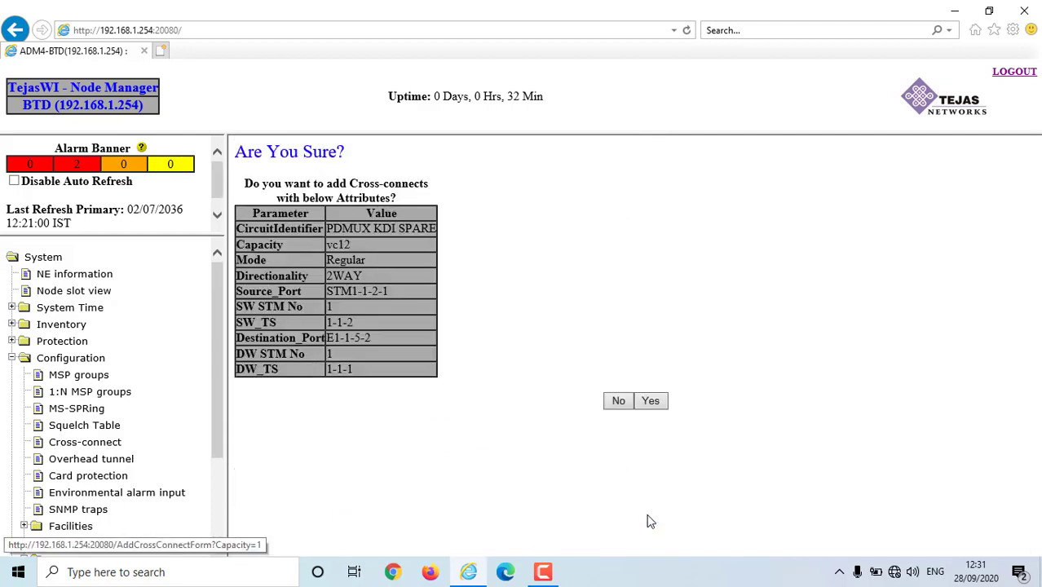
# - Confirm PDMUX KDI SPARE and verify the list now shows 2 total cross-connects
pyautogui.click(656, 402)
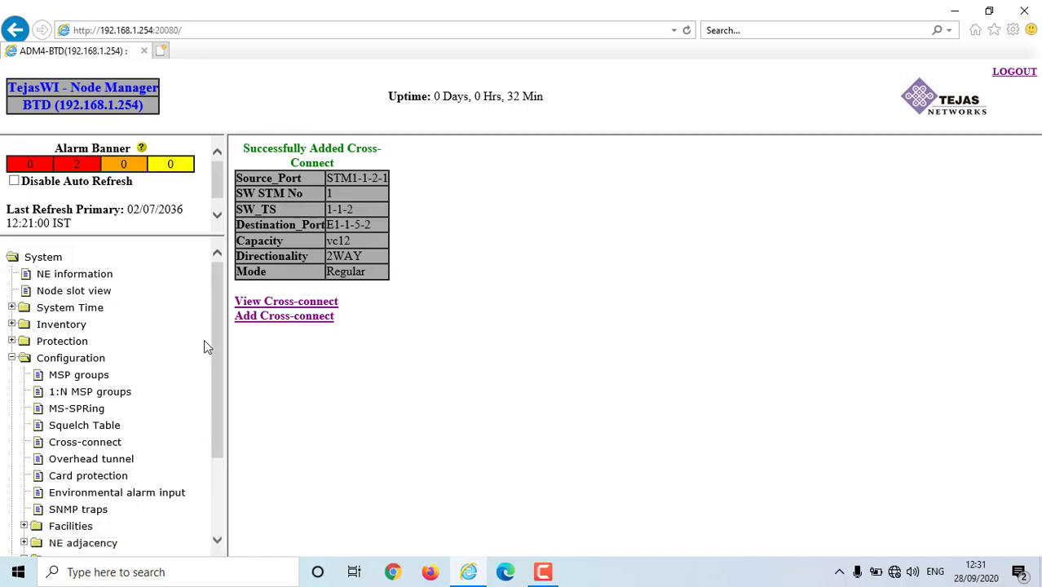
pyautogui.click(242, 301)
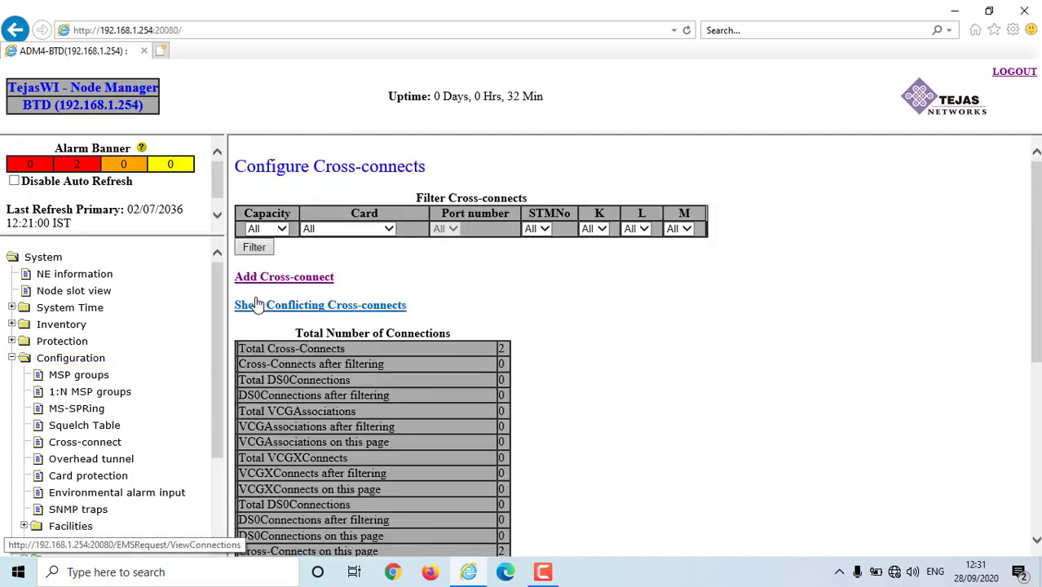
pyautogui.scroll(-2, 633, 349)
pyautogui.scroll(-3, 633, 349)
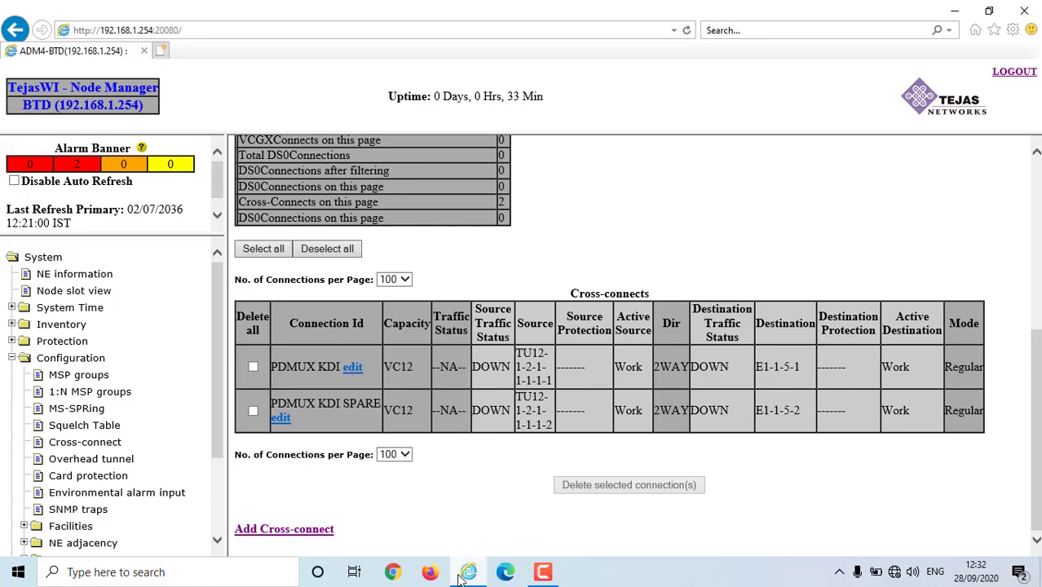
pyautogui.moveTo(459, 578)
pyautogui.scroll(6, 779, 395)
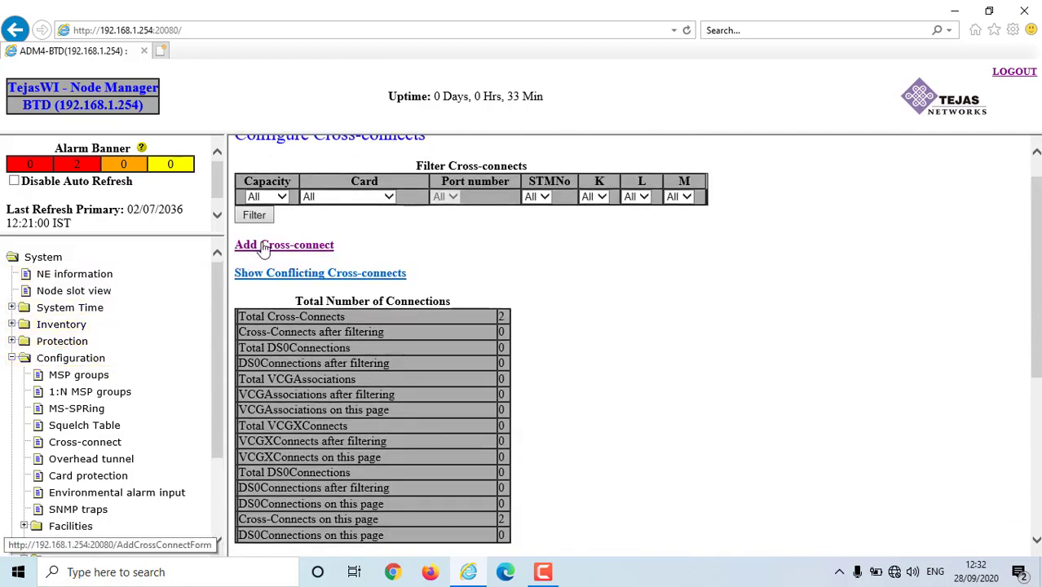
pyautogui.click(264, 246)
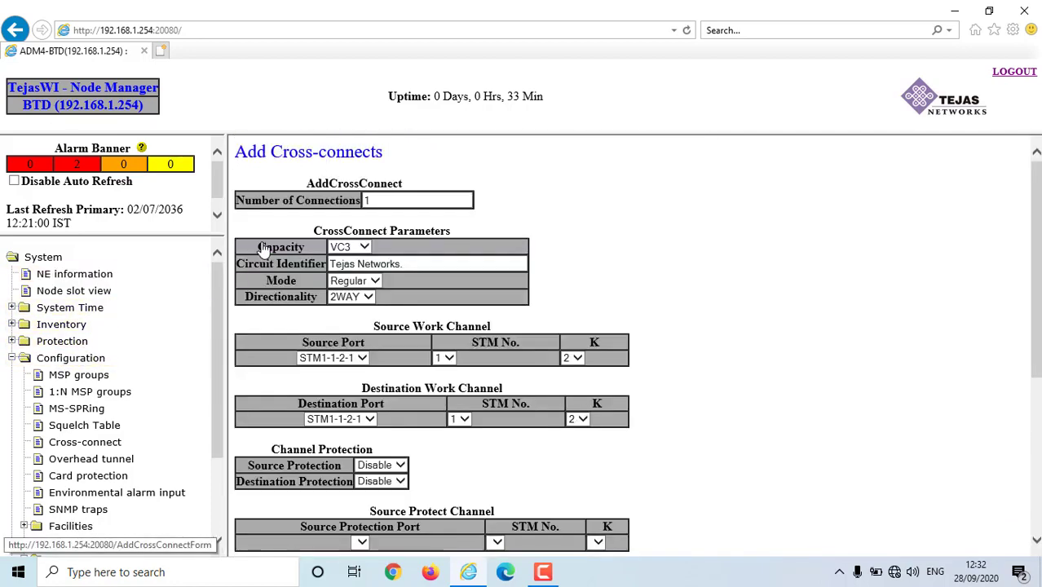
# - Set capacity VC12 and circuit identifier PDMUX LTD SIDE, correcting the stray typed letter
pyautogui.click(364, 247)
pyautogui.click(344, 235)
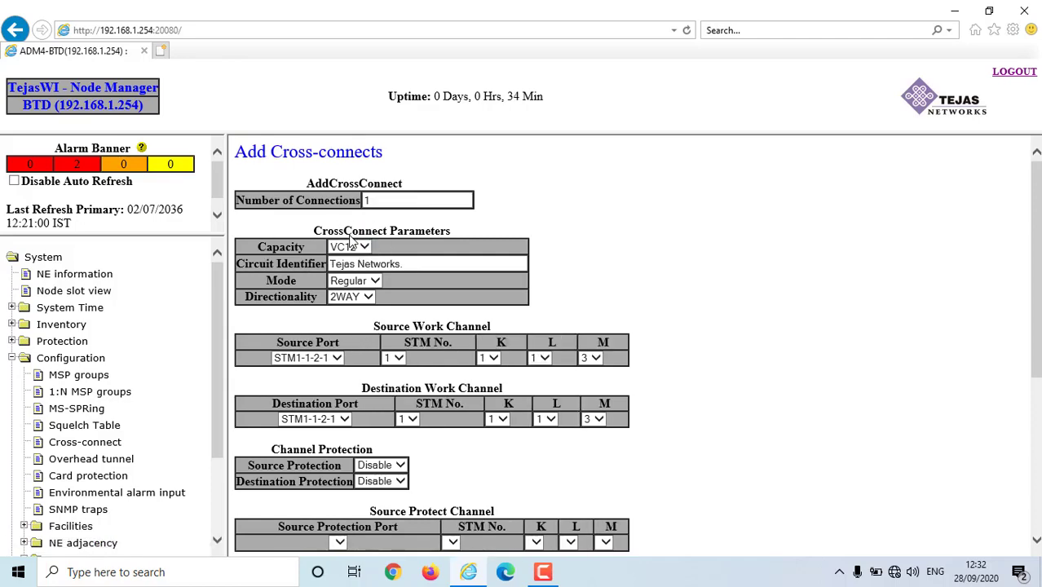
pyautogui.scroll(-3, 424, 245)
pyautogui.scroll(3, 415, 214)
pyautogui.press('Tab')
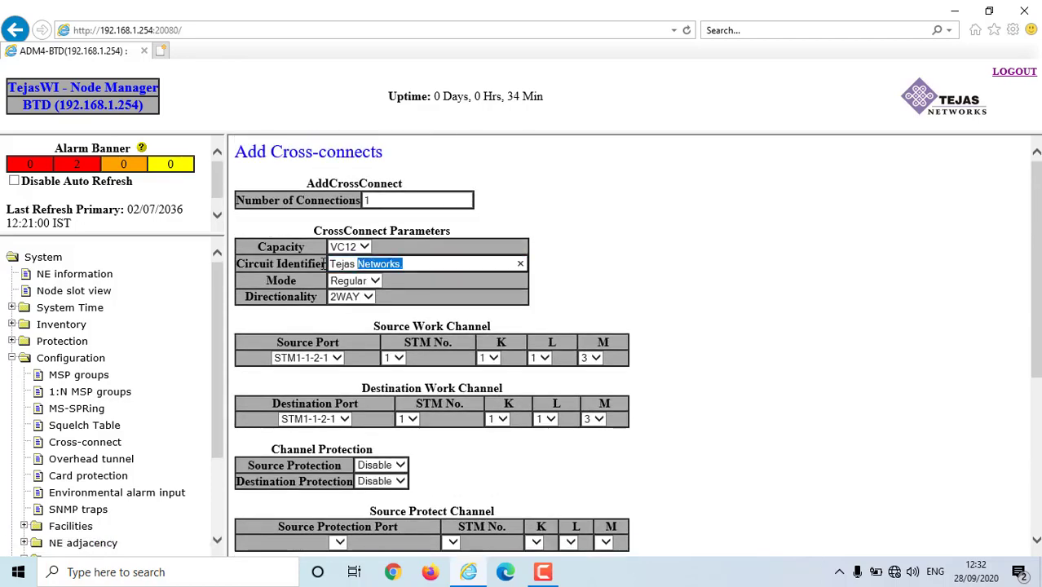
pyautogui.write('PDMUX')
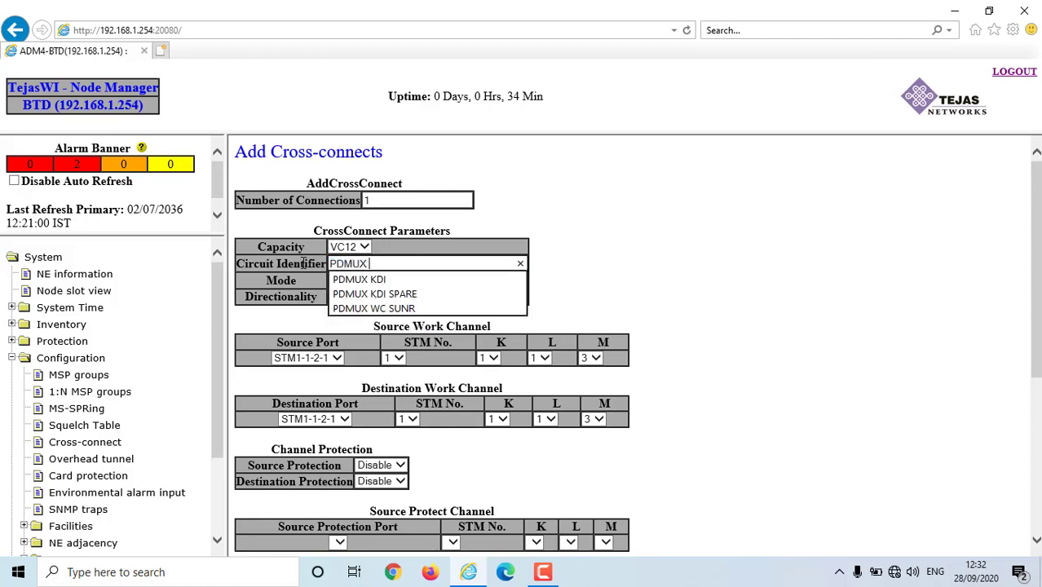
pyautogui.write(' LTD SIDXE')
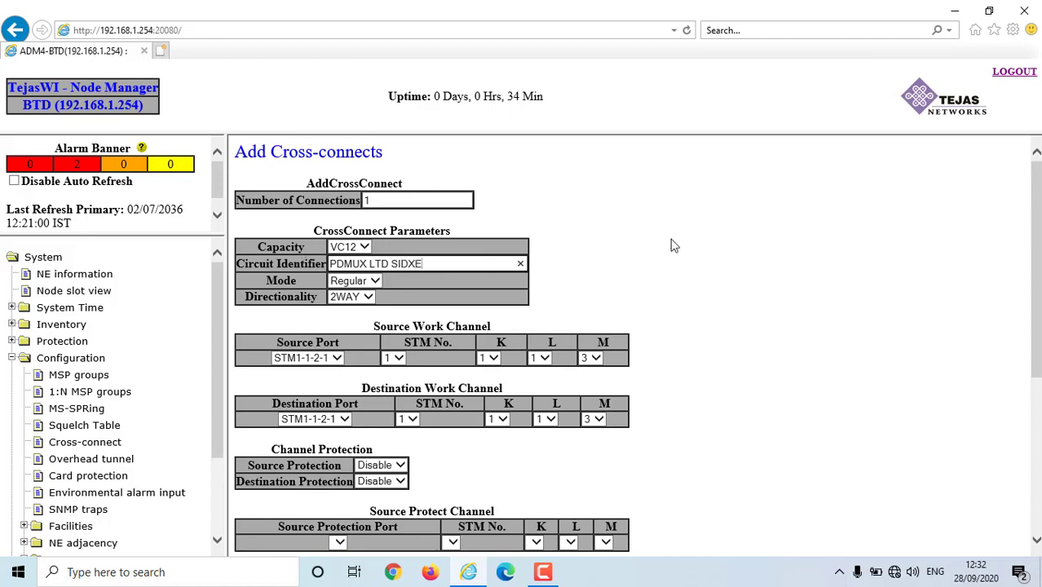
pyautogui.press('BackSpace')
pyautogui.scroll(-1, 371, 318)
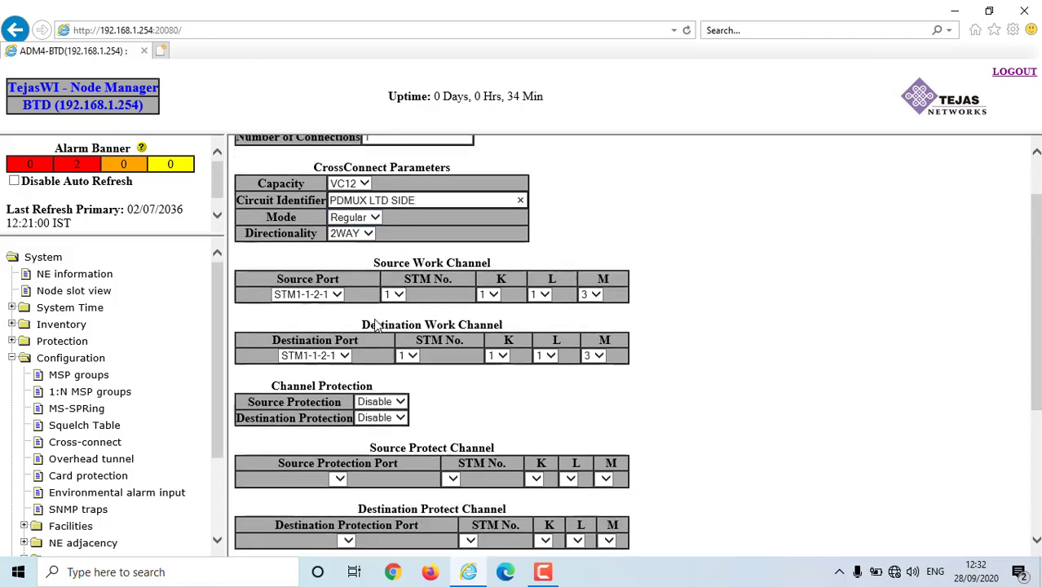
# - Set source port STM1-1-2-2 and destination port E1-1-5-3
pyautogui.click(339, 295)
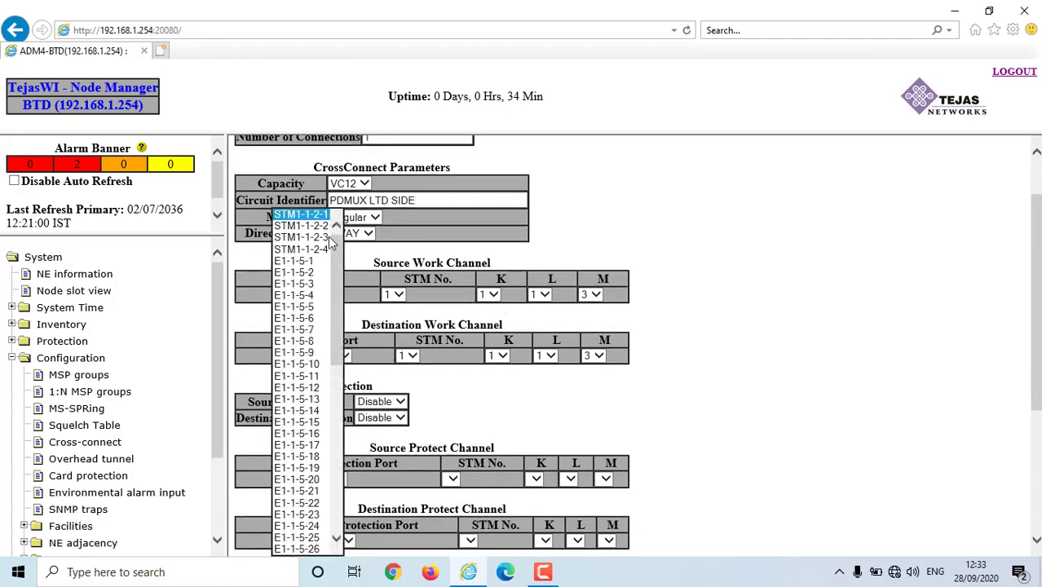
pyautogui.click(316, 226)
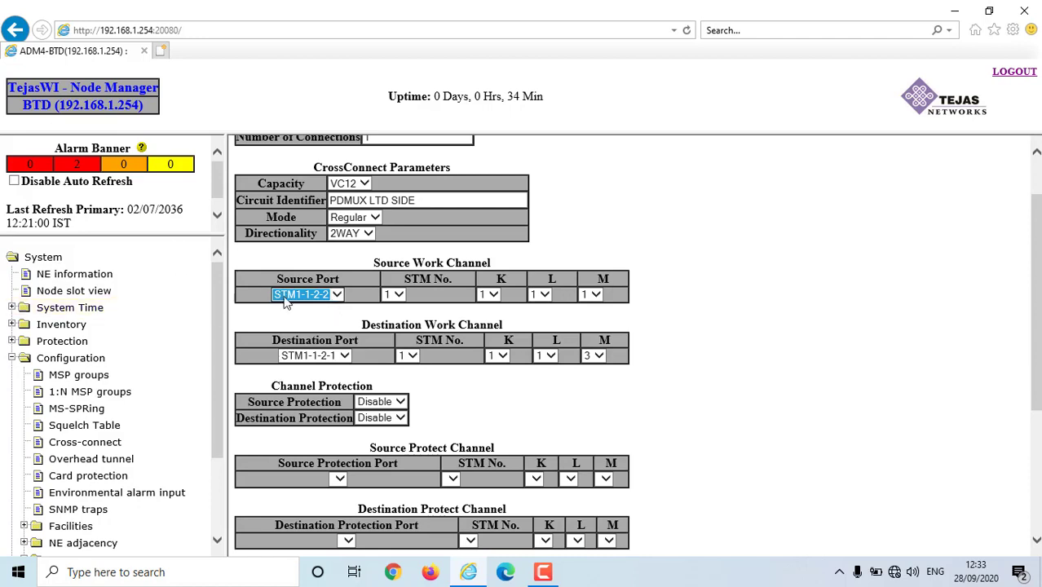
pyautogui.click(337, 294)
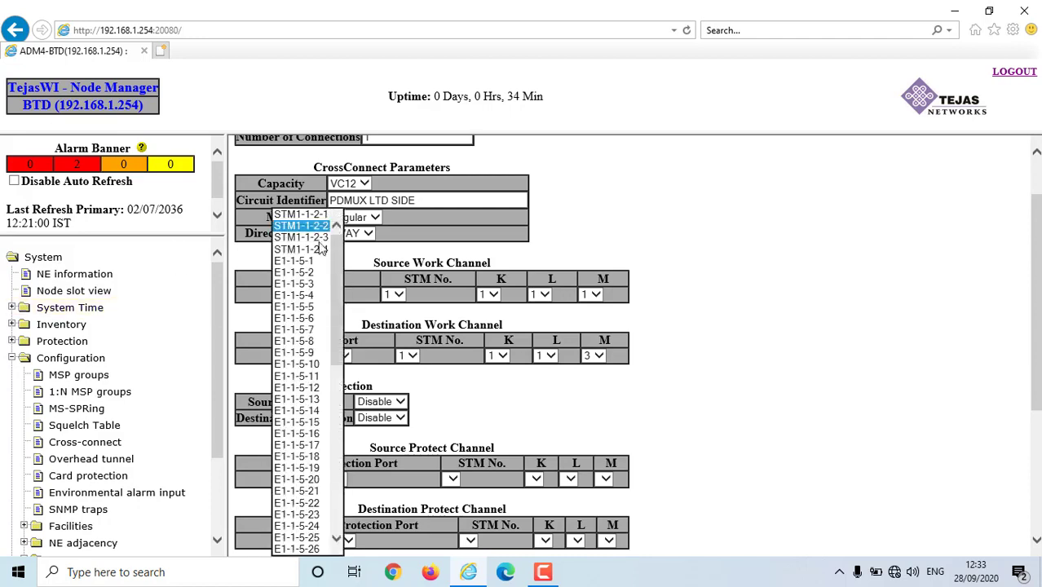
pyautogui.click(311, 228)
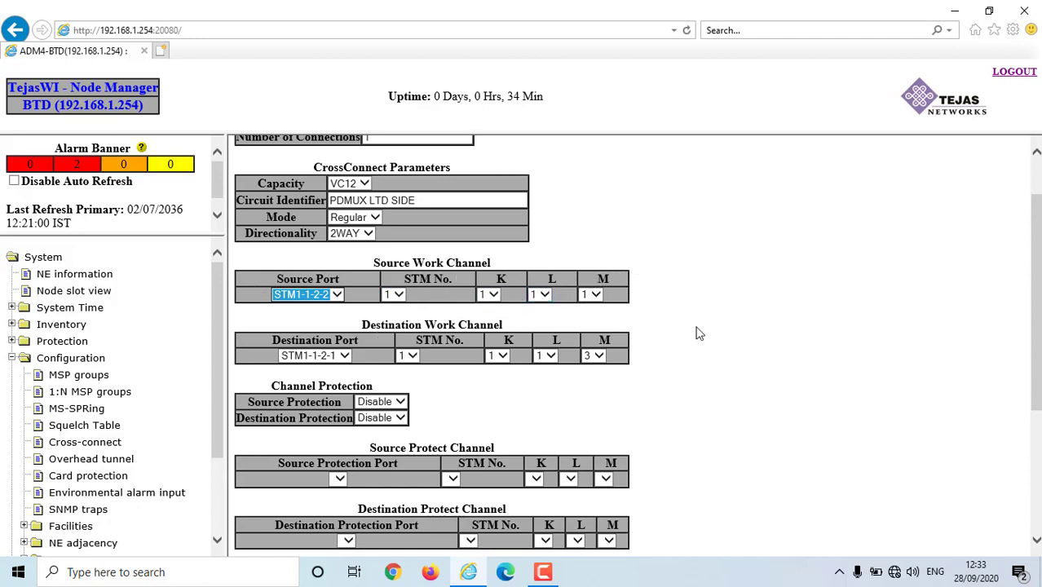
pyautogui.scroll(-2, 453, 344)
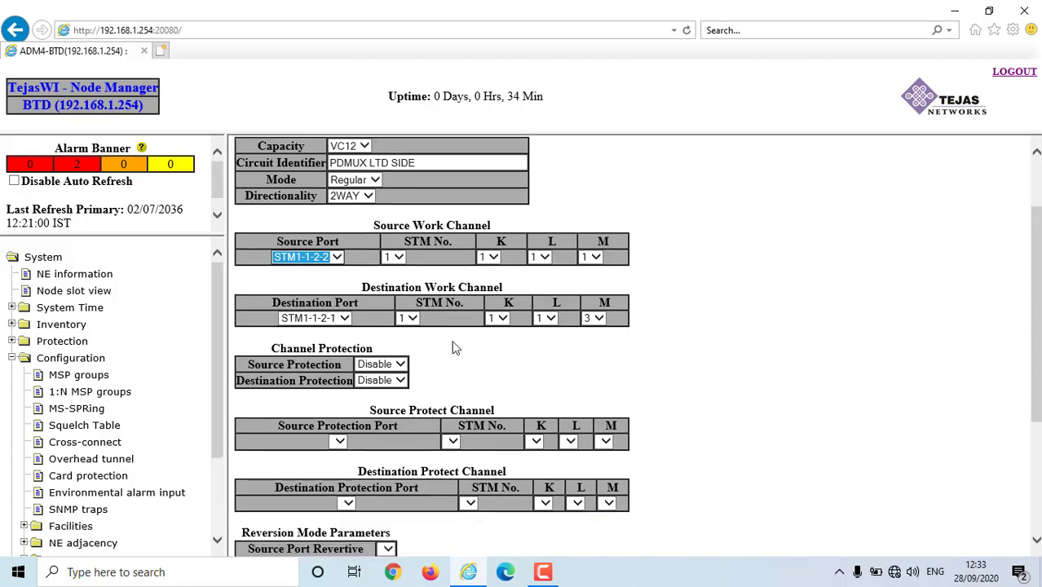
pyautogui.click(343, 294)
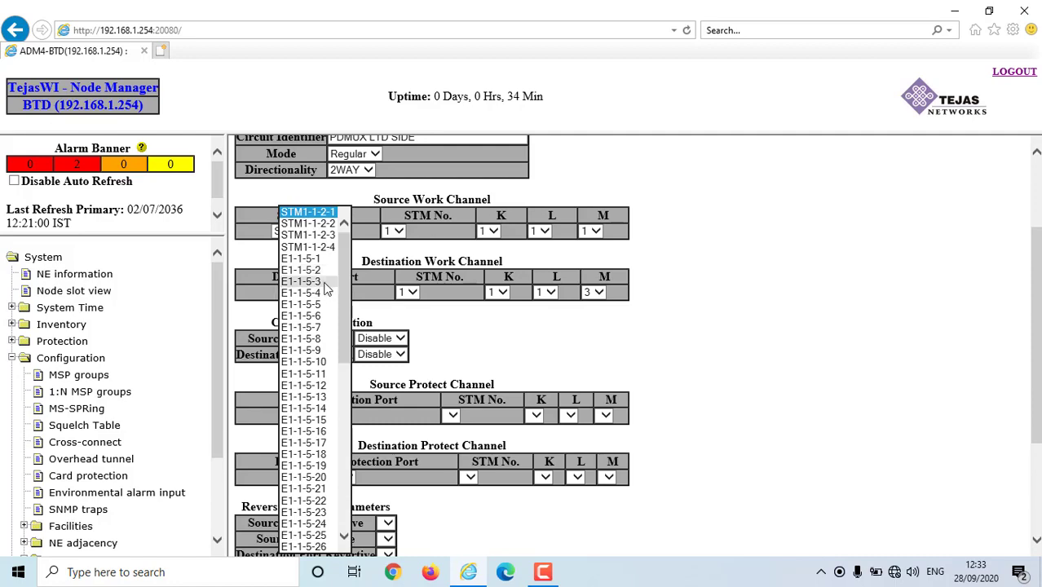
pyautogui.click(317, 282)
pyautogui.scroll(-3, 492, 318)
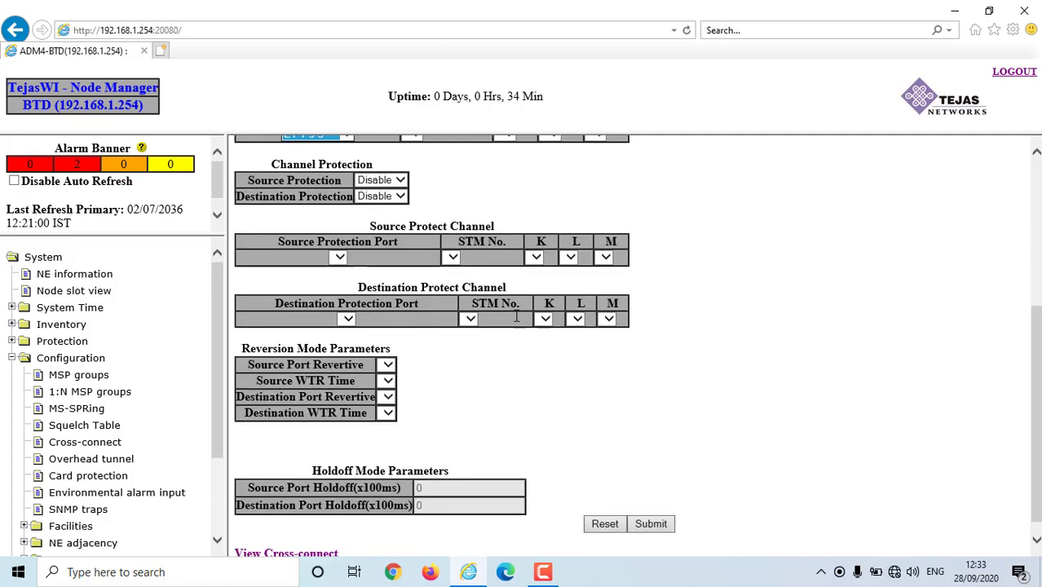
# - Submit and confirm PDMUX LTD SIDE, then verify TU12-1-2-2-1-1-1 to E1-1-5-3 in the list
pyautogui.click(651, 513)
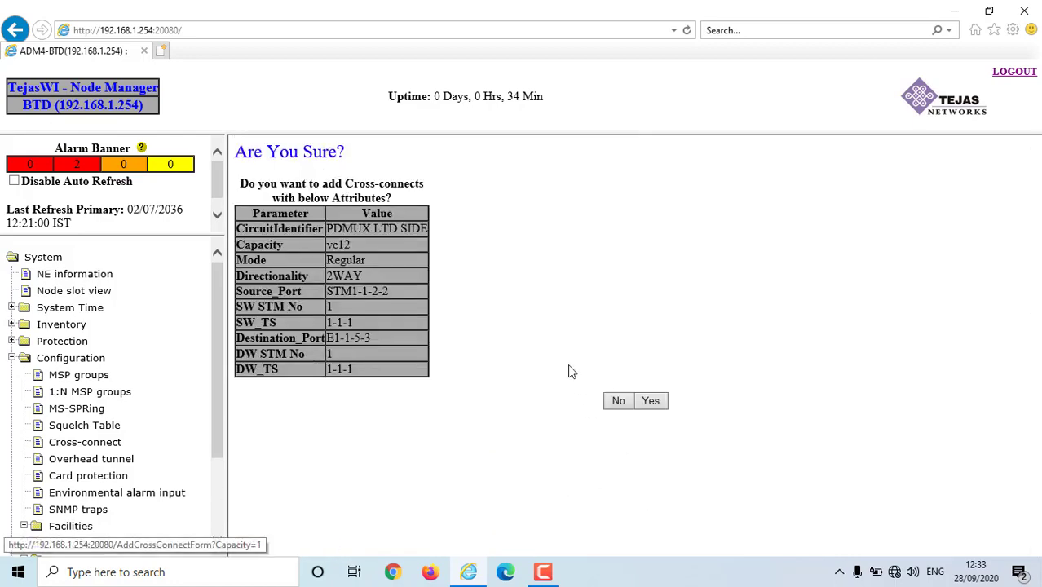
pyautogui.click(651, 400)
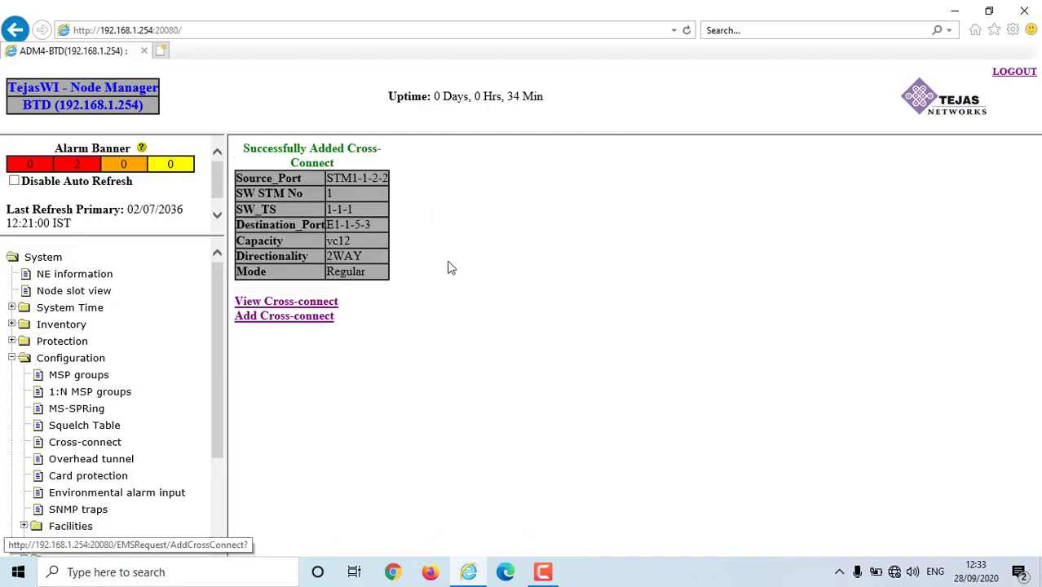
pyautogui.click(285, 301)
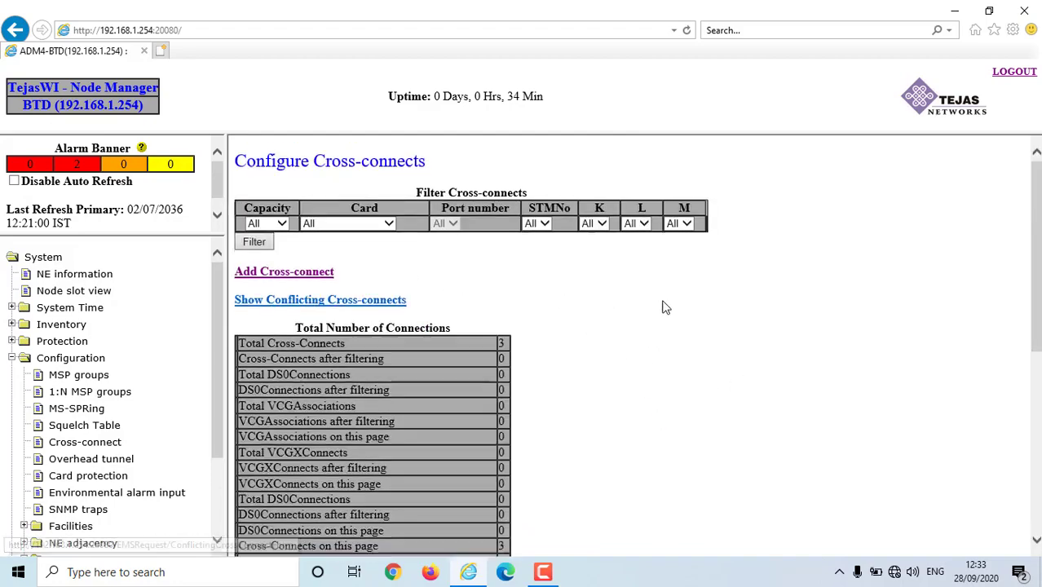
pyautogui.scroll(-5, 663, 303)
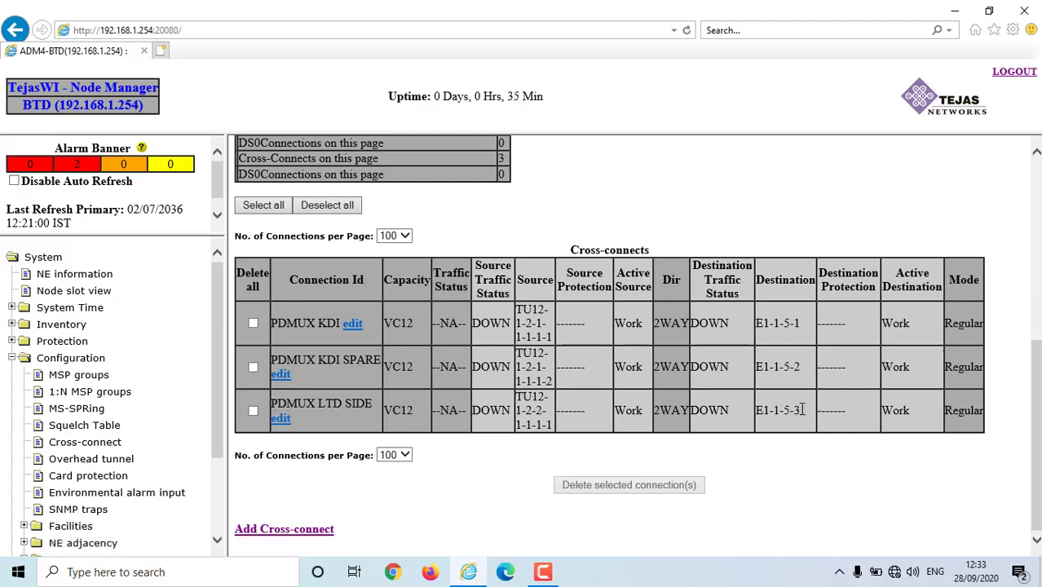
pyautogui.moveTo(795, 410); pyautogui.dragTo(804, 410)
pyautogui.moveTo(527, 425); pyautogui.dragTo(558, 418)
pyautogui.scroll(5, 596, 455)
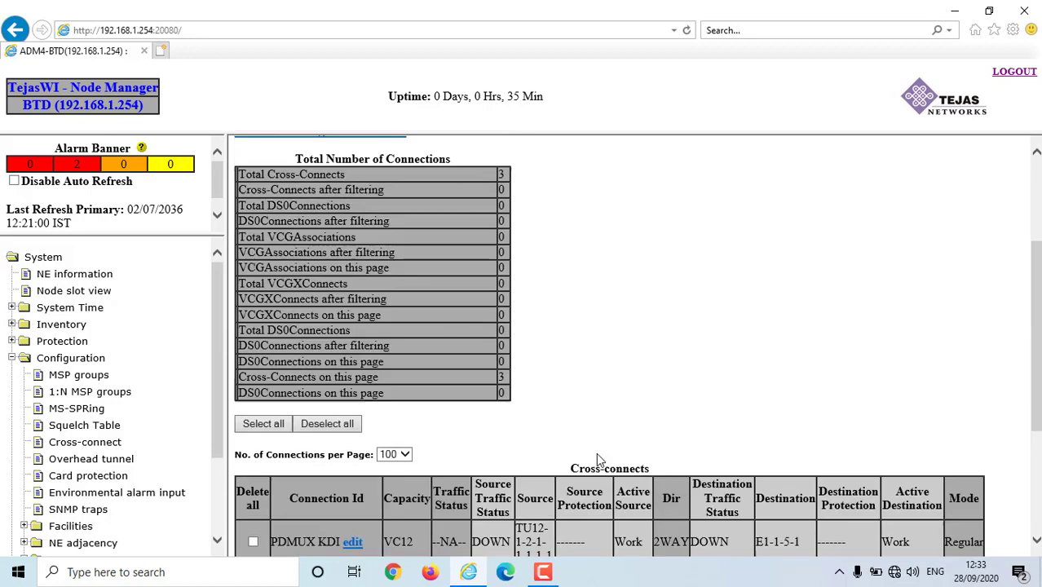
# - Start another VC12 cross-connect with circuit identifier PDMUX LTD SIDE SPARE
pyautogui.click(301, 278)
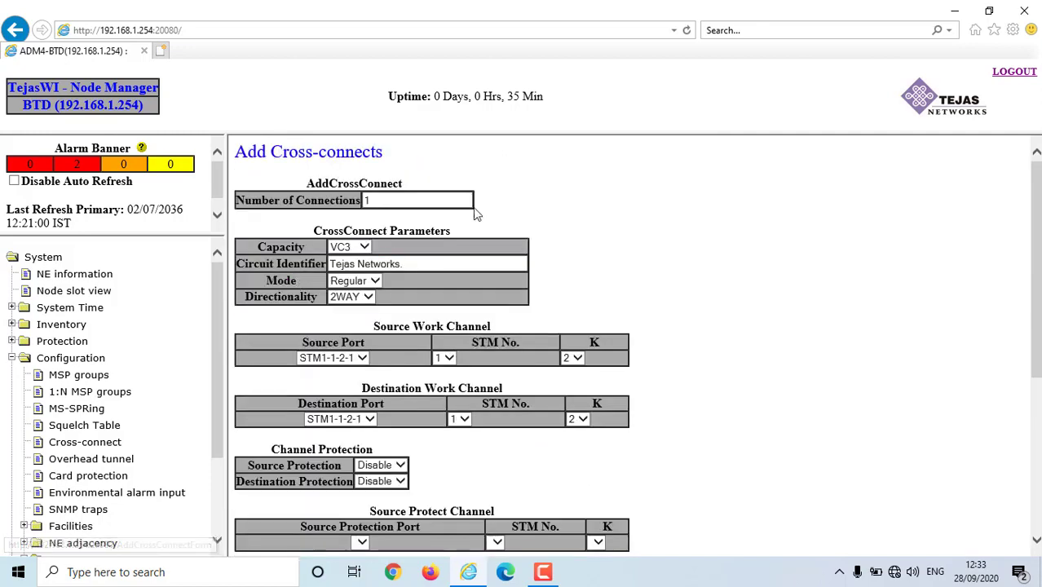
pyautogui.click(365, 248)
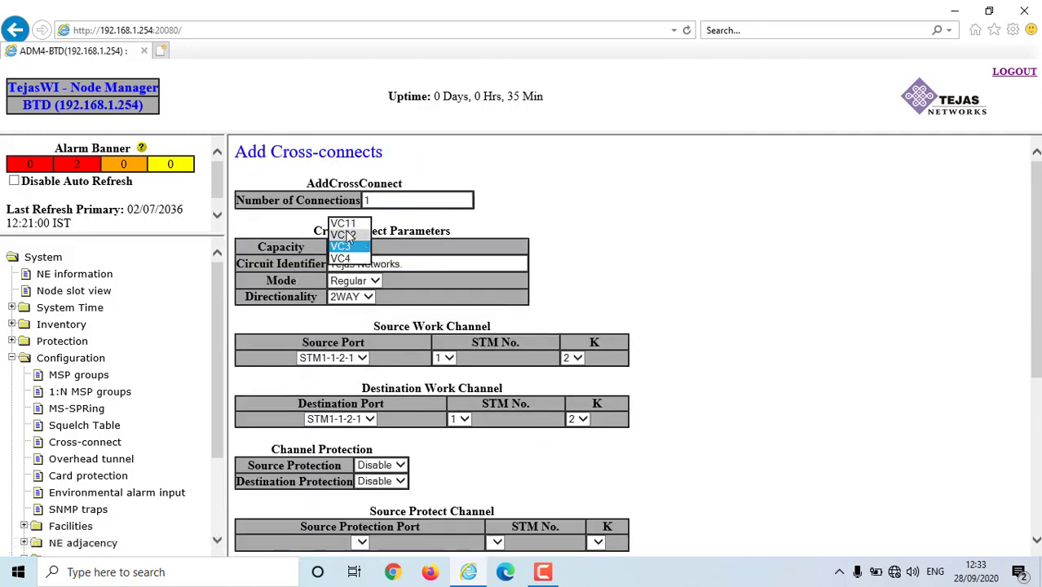
pyautogui.click(347, 258)
pyautogui.moveTo(423, 263); pyautogui.dragTo(312, 263)
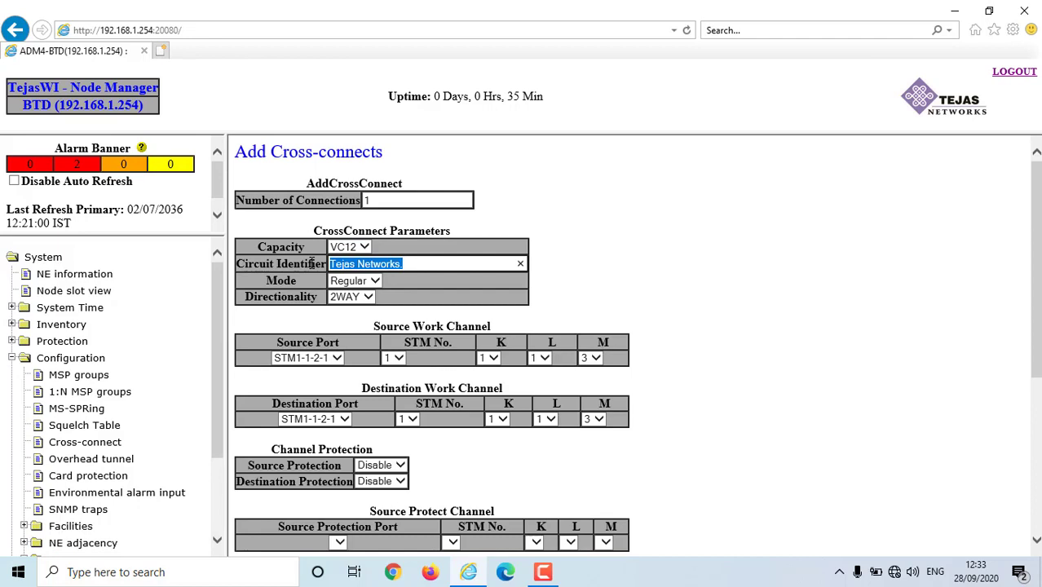
pyautogui.write('PDMUX')
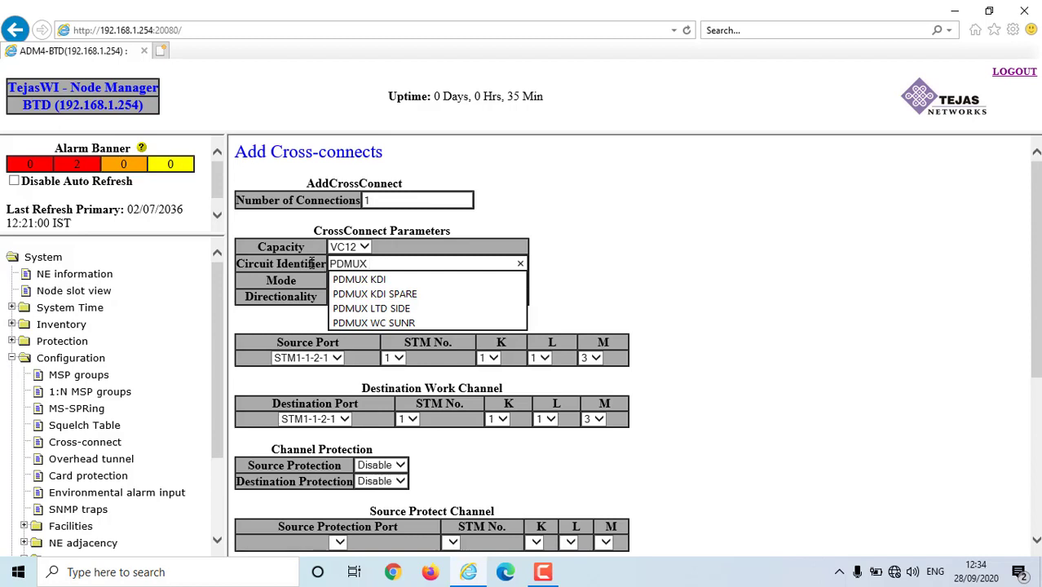
pyautogui.write(' LTD S')
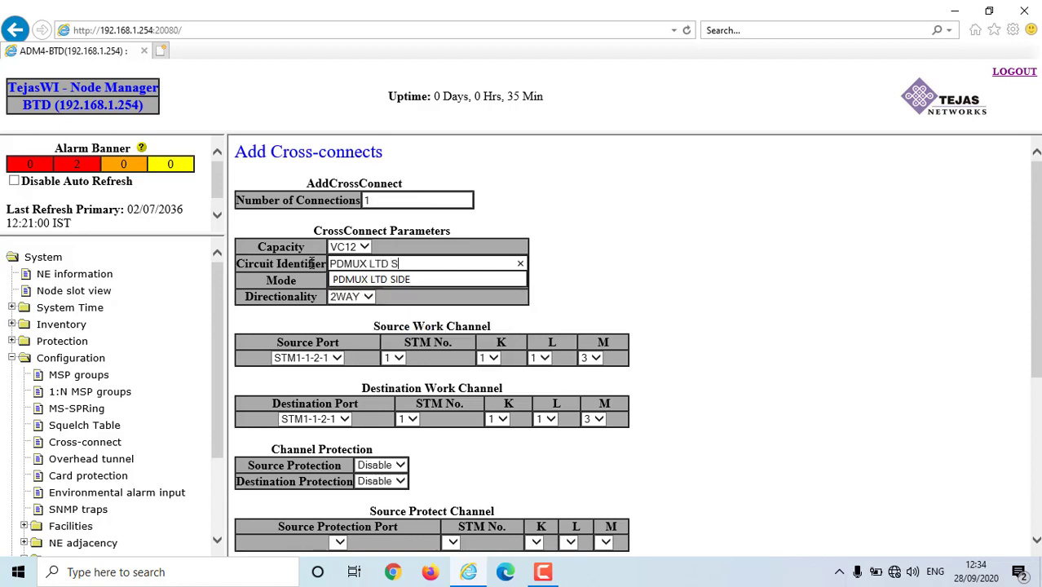
pyautogui.write('IDE SPA')
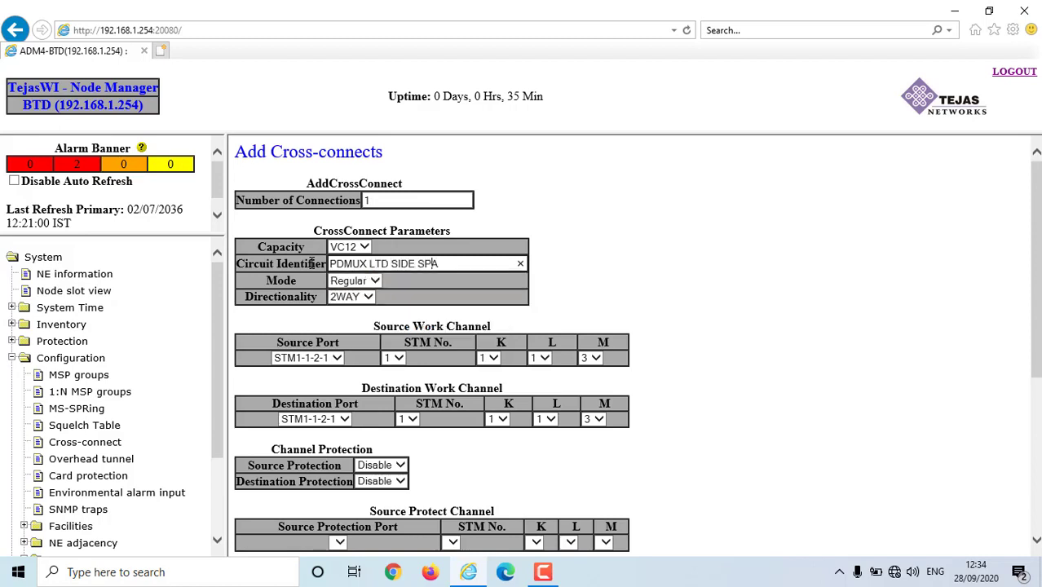
pyautogui.write('RE')
pyautogui.scroll(-1, 522, 310)
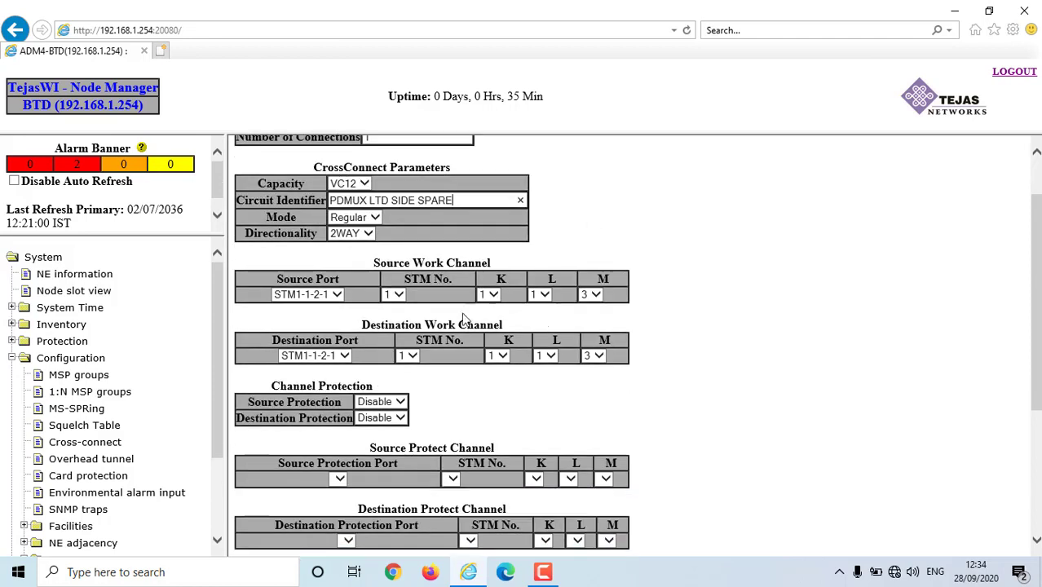
# - Choose STM1-1-2-2 as the source port, giving K/L/M timeslot 1-1-2
pyautogui.click(332, 298)
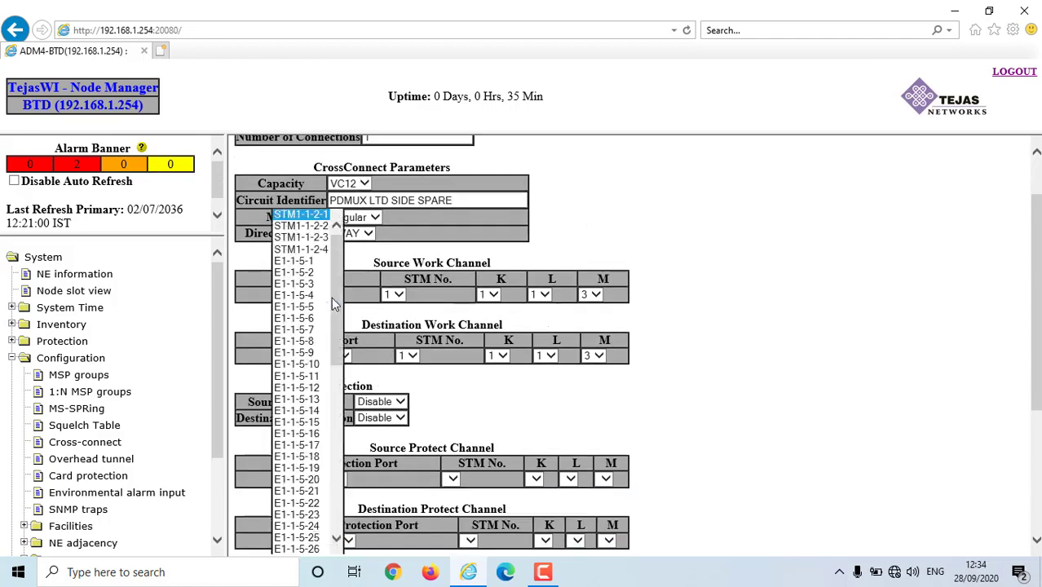
pyautogui.click(318, 225)
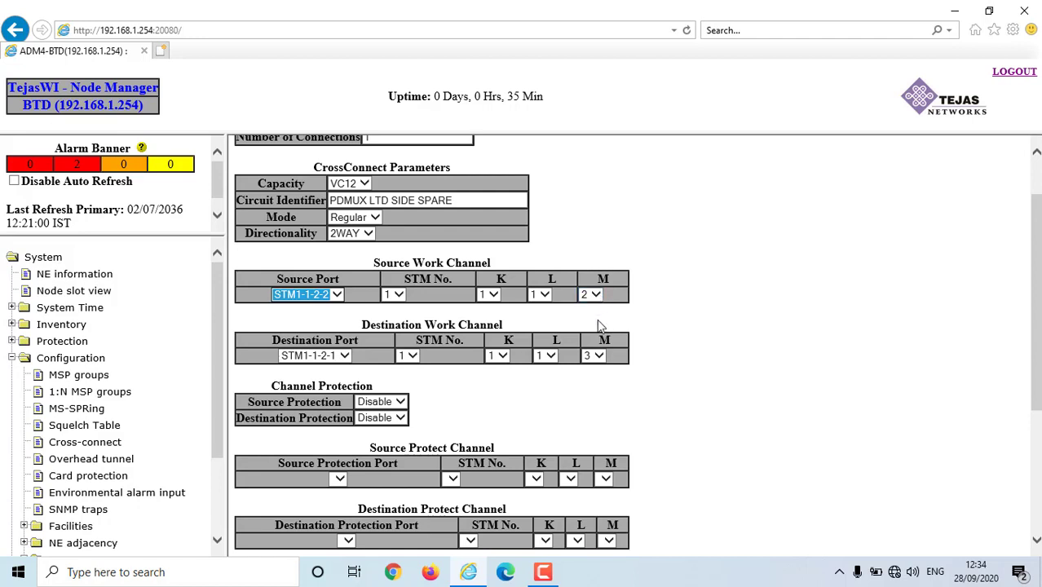
pyautogui.scroll(-5, 596, 325)
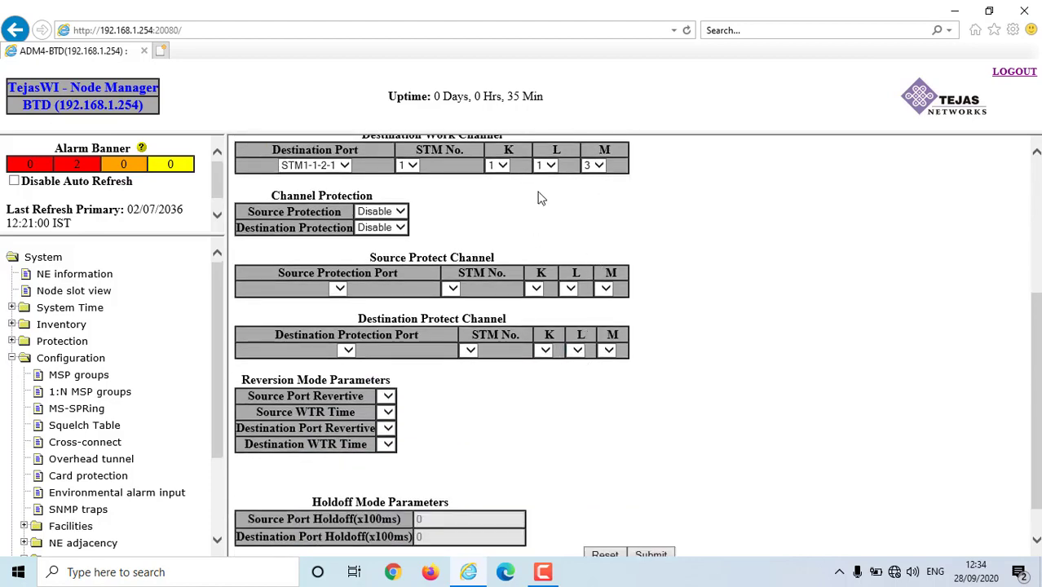
pyautogui.scroll(-2, 603, 220)
pyautogui.scroll(6, 444, 352)
pyautogui.scroll(1, 444, 352)
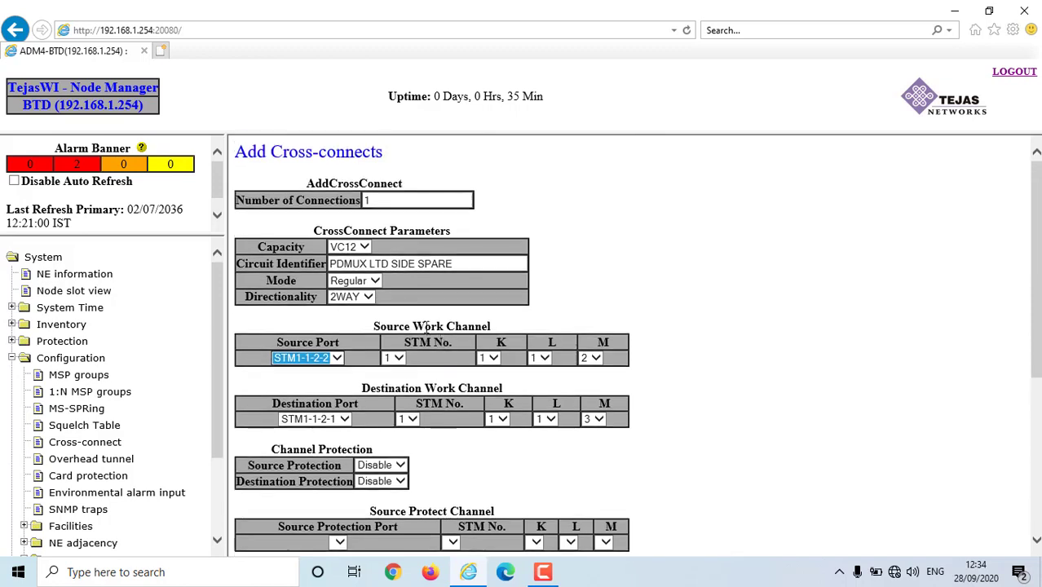
pyautogui.scroll(-2, 596, 291)
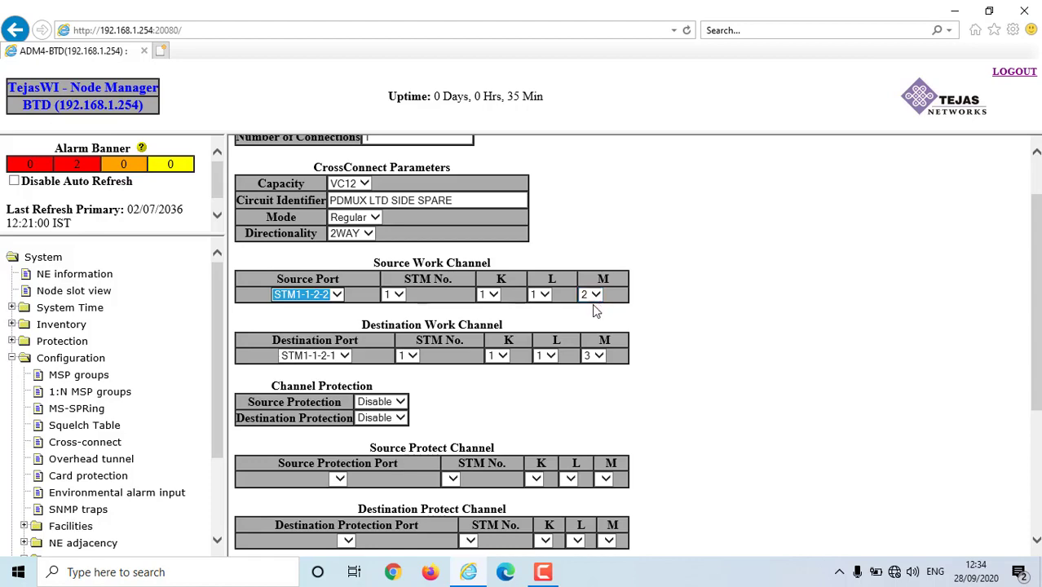
pyautogui.scroll(-3, 663, 356)
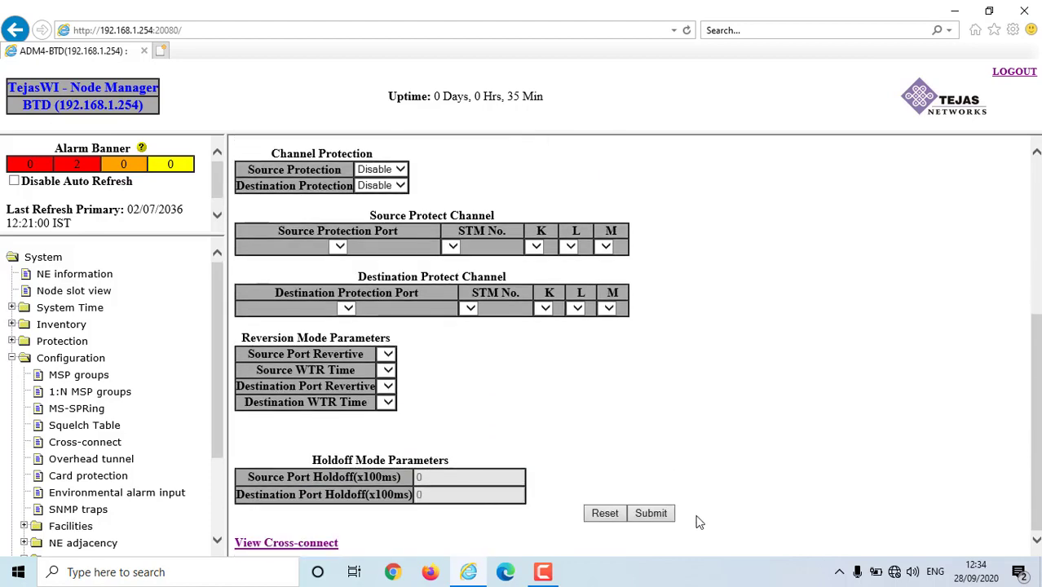
# - Add PDMUX LTD SIDE SPARE (TU12-1-2-2-1-1-2 to TU12-1-2-1-1-1-1-3) and review all four cross-connects
pyautogui.click(653, 515)
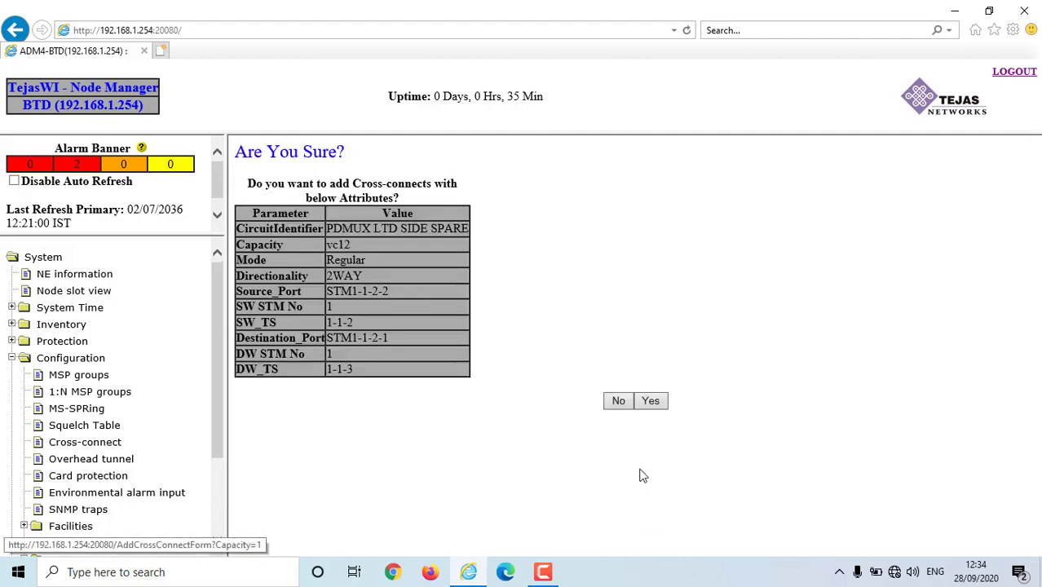
pyautogui.click(651, 401)
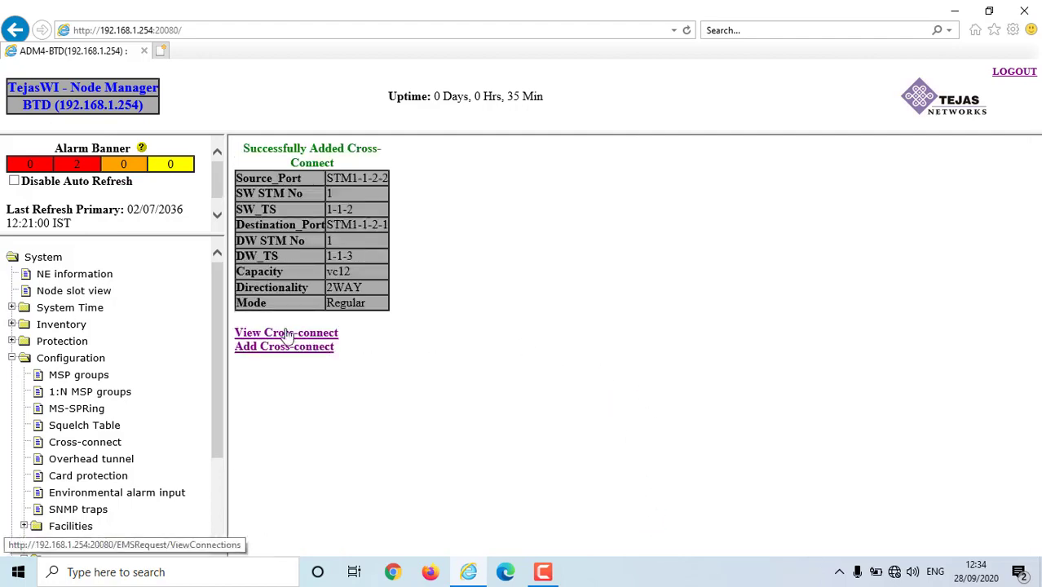
pyautogui.click(289, 334)
pyautogui.scroll(-6, 895, 343)
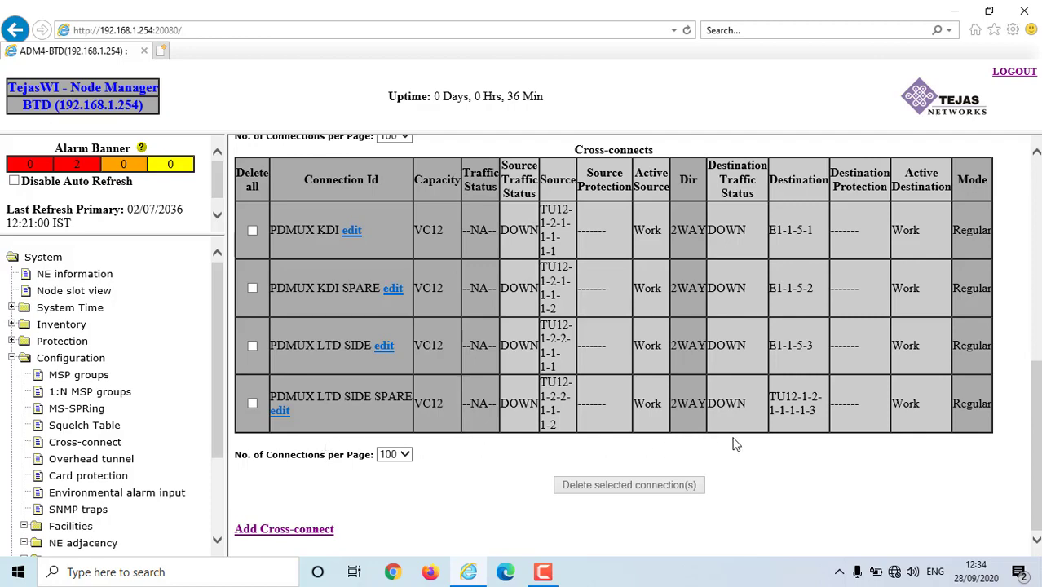
pyautogui.scroll(2, 524, 390)
pyautogui.scroll(-2, 414, 484)
# - Delete the PDMUX LTD SIDE SPARE cross-connect and verify three connections remain
pyautogui.click(253, 404)
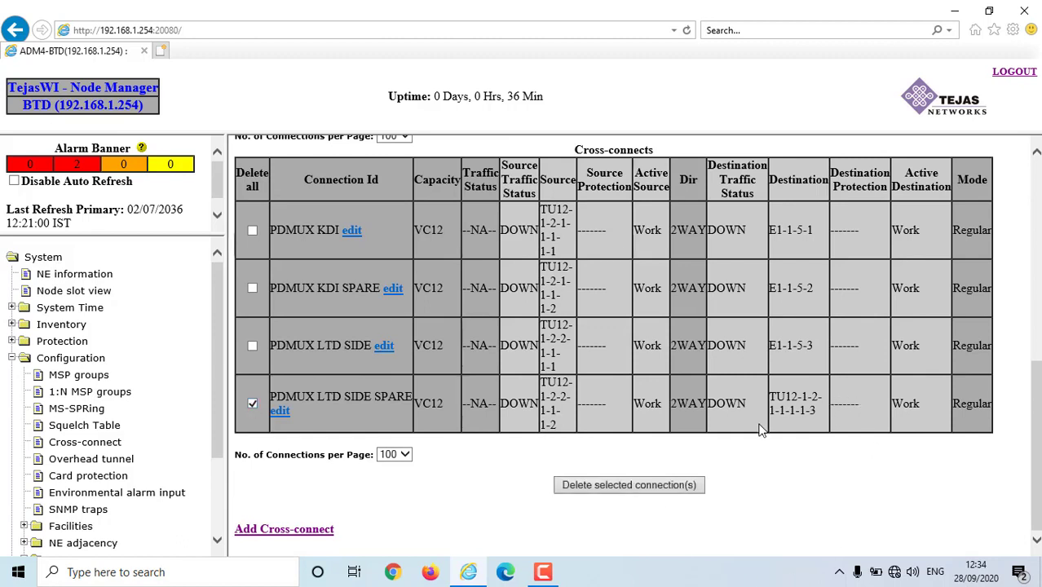
pyautogui.click(628, 485)
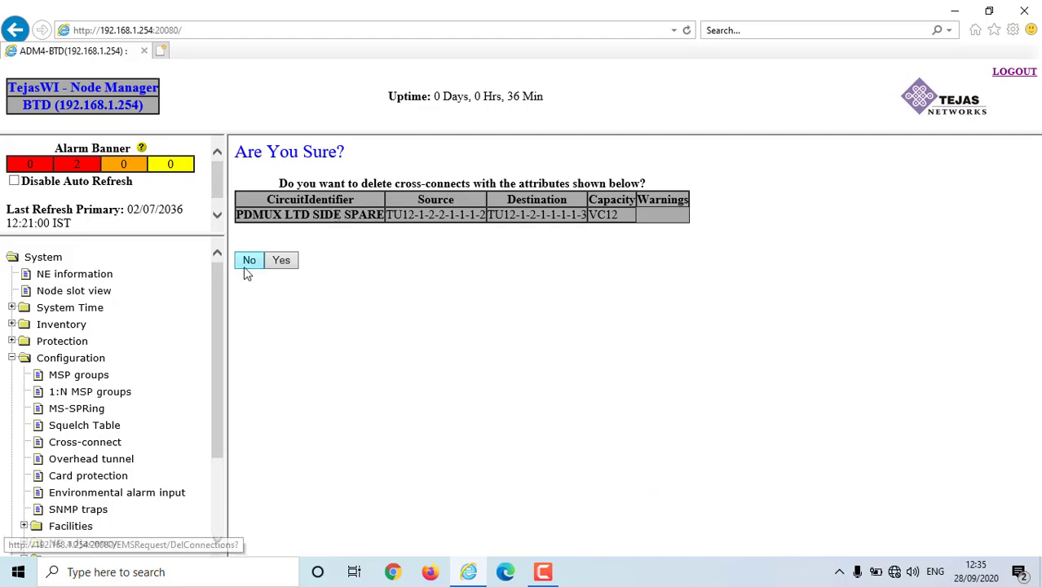
pyautogui.click(280, 260)
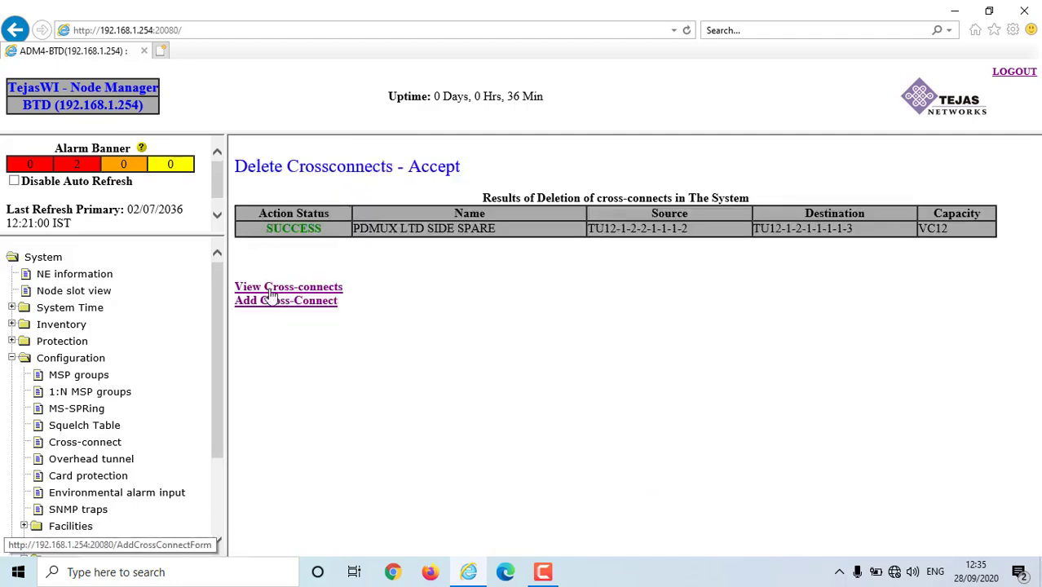
pyautogui.click(314, 287)
pyautogui.scroll(-5, 473, 416)
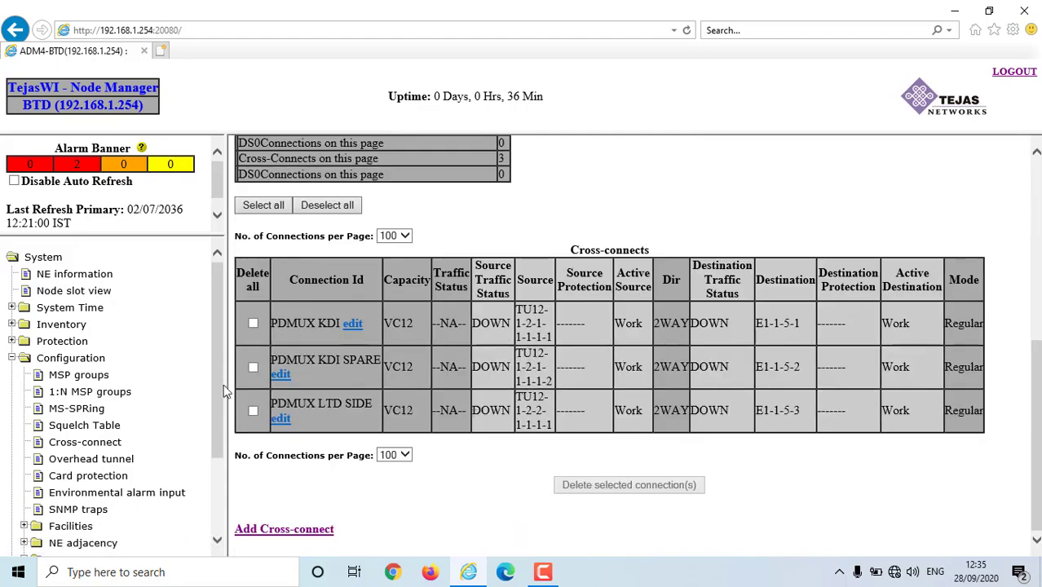
pyautogui.scroll(5, 472, 414)
# - Start a new VC12 cross-connect with circuit identifier PDMUX LTD SIDE SPARE
pyautogui.click(298, 279)
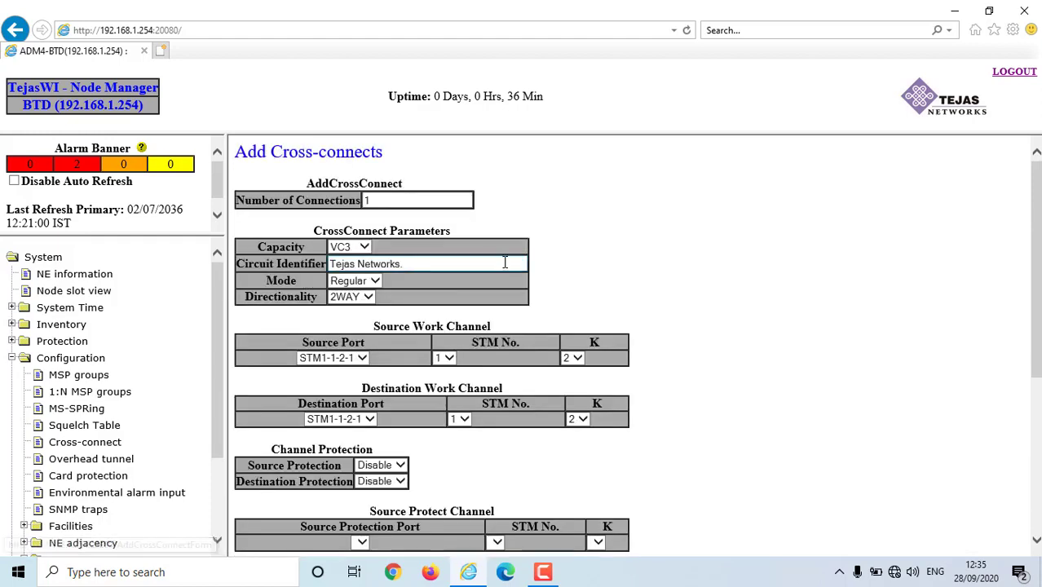
pyautogui.click(365, 247)
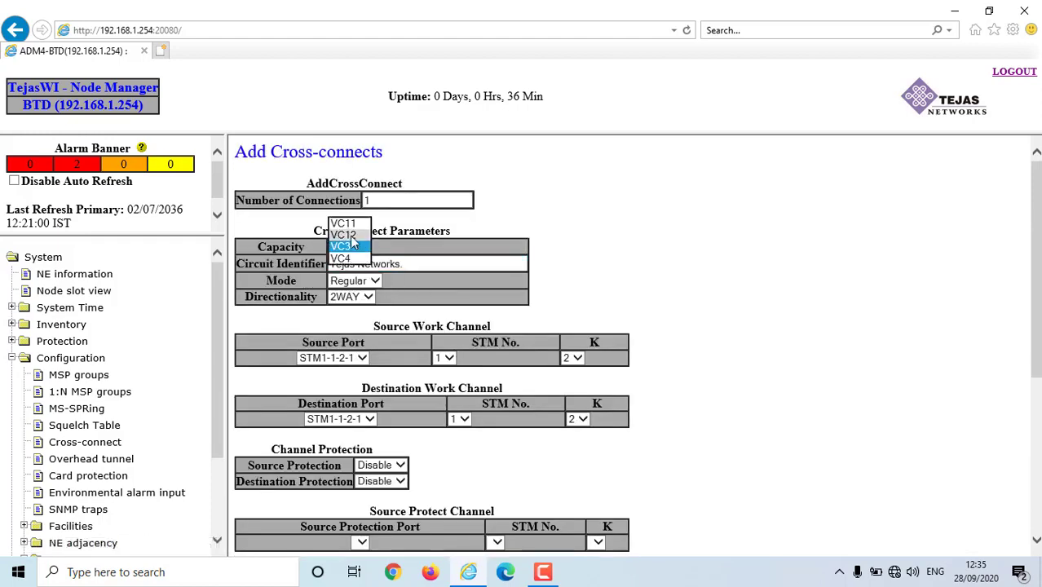
pyautogui.click(351, 236)
pyautogui.moveTo(428, 265); pyautogui.dragTo(290, 261)
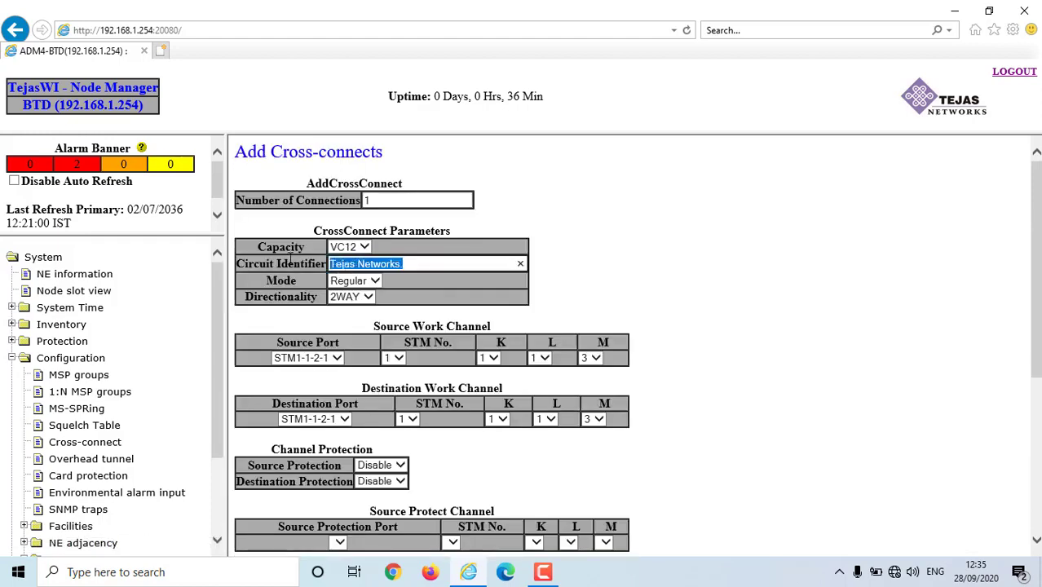
pyautogui.write('NM')
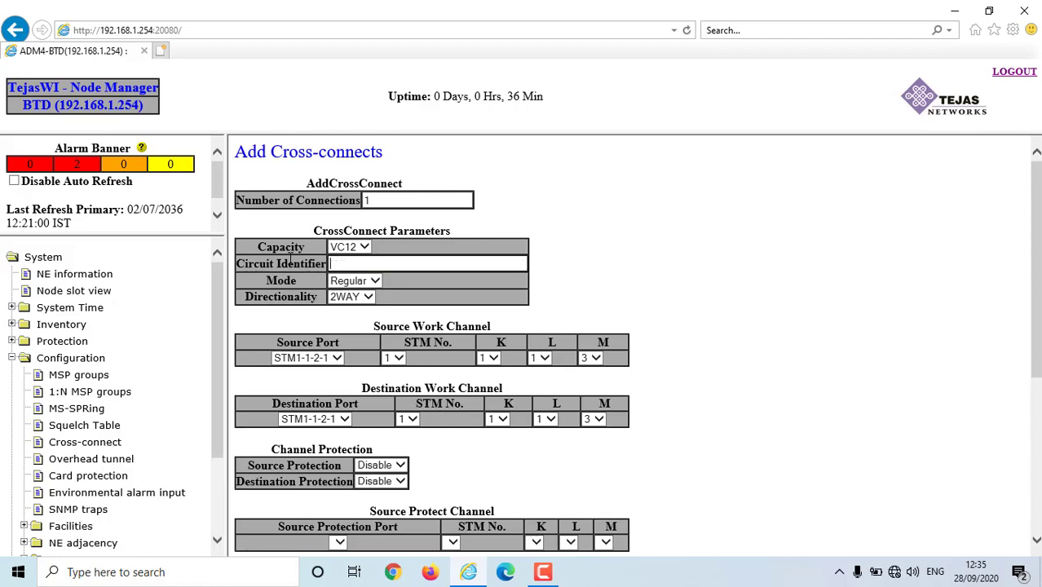
pyautogui.write('PD')
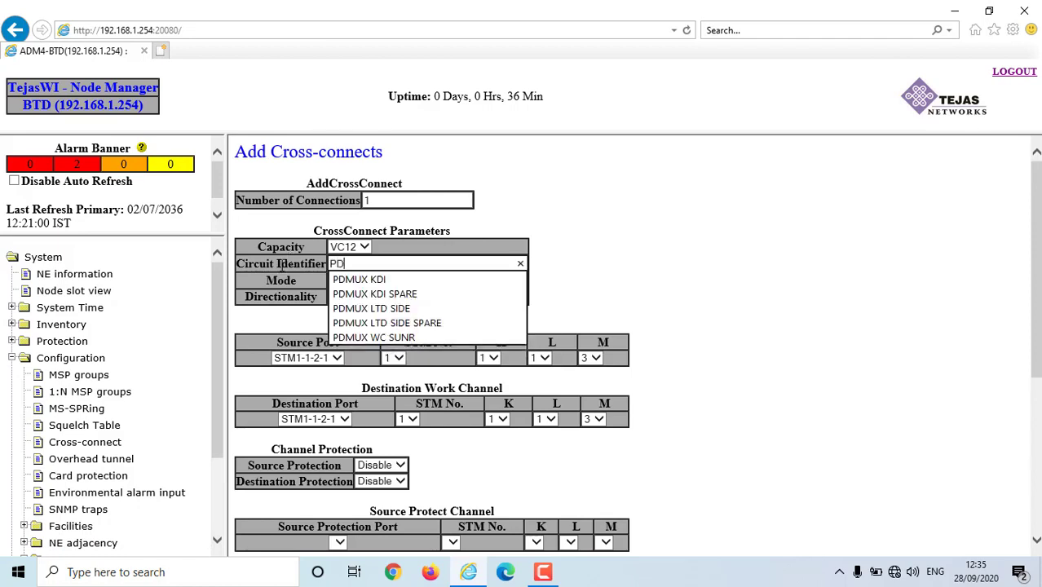
pyautogui.click(417, 324)
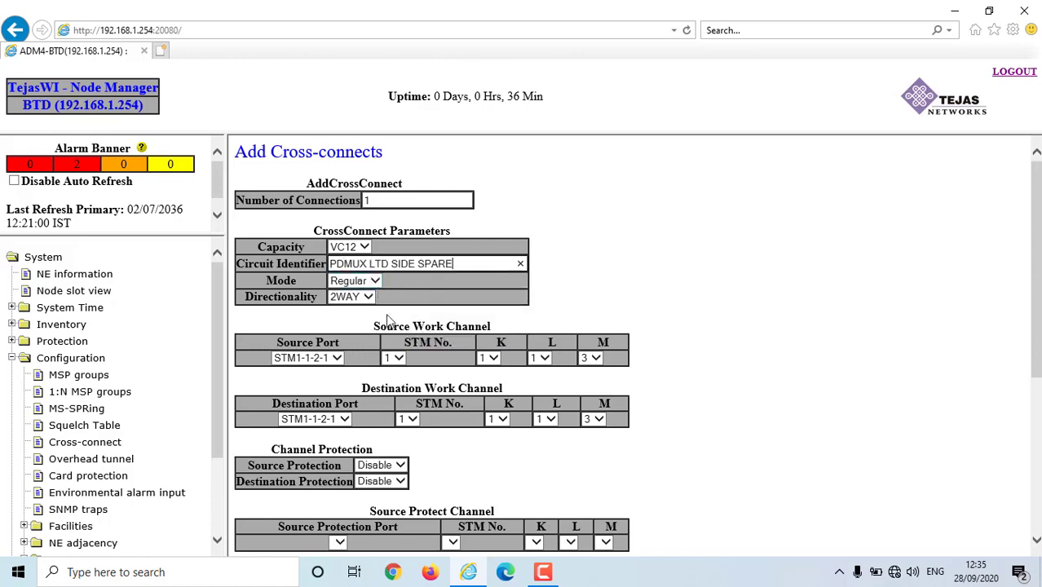
pyautogui.scroll(-1, 483, 383)
# - Route it from source STM1-1-2-2 to destination E1-1-5-4 and confirm adding it
pyautogui.click(335, 293)
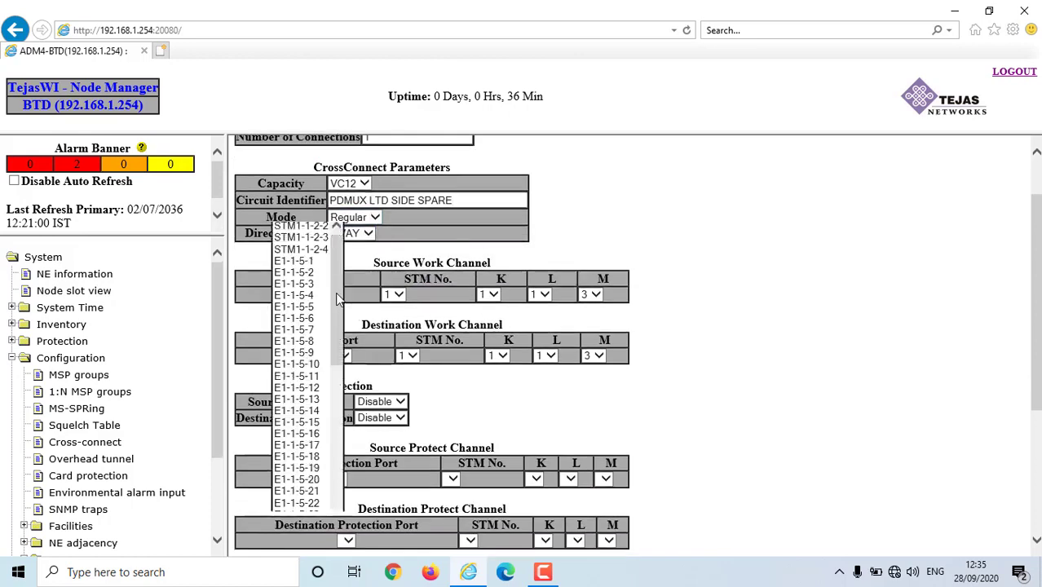
pyautogui.click(310, 226)
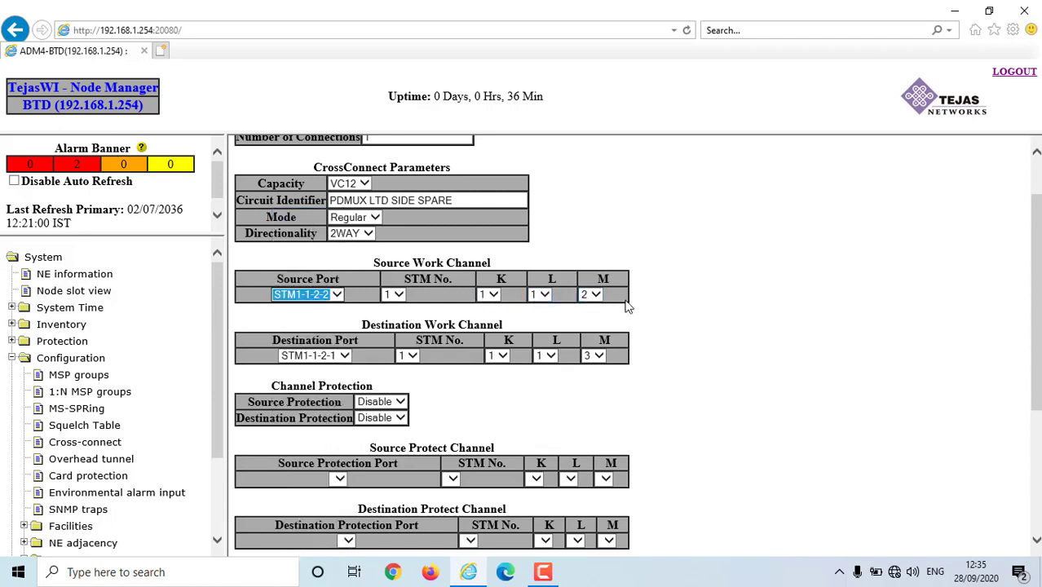
pyautogui.scroll(-1, 628, 307)
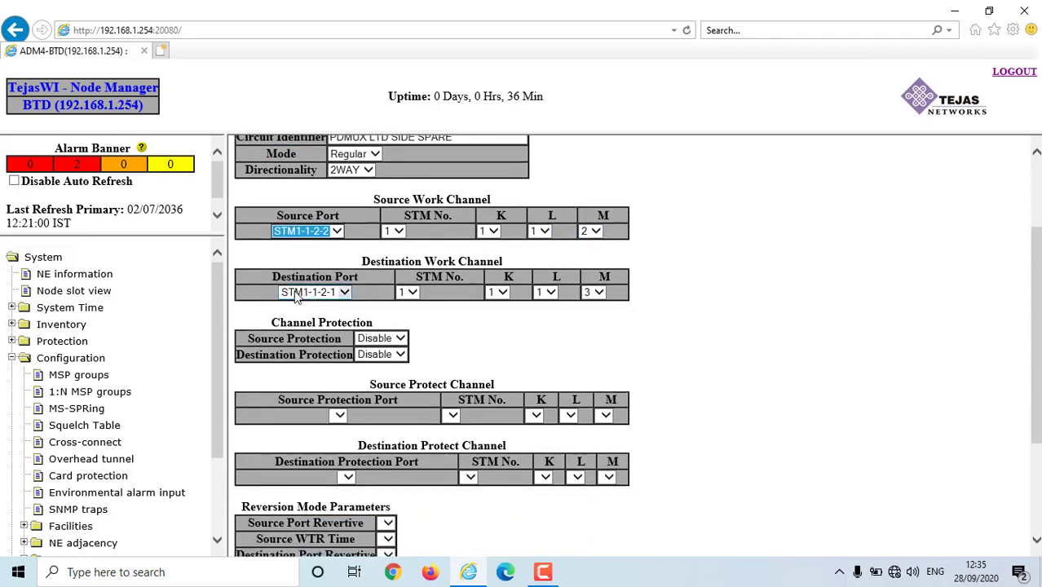
pyautogui.click(344, 292)
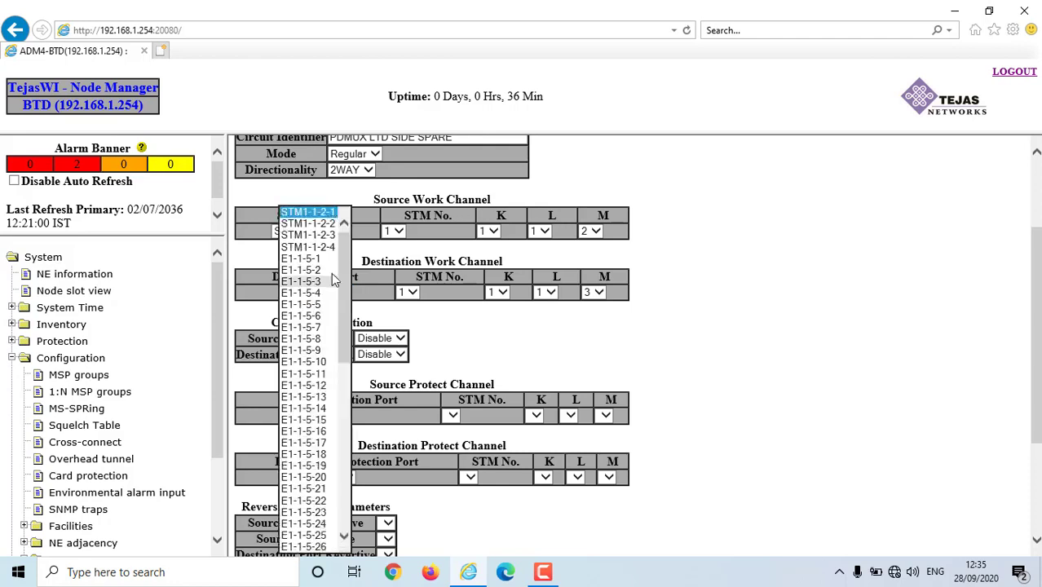
pyautogui.click(323, 292)
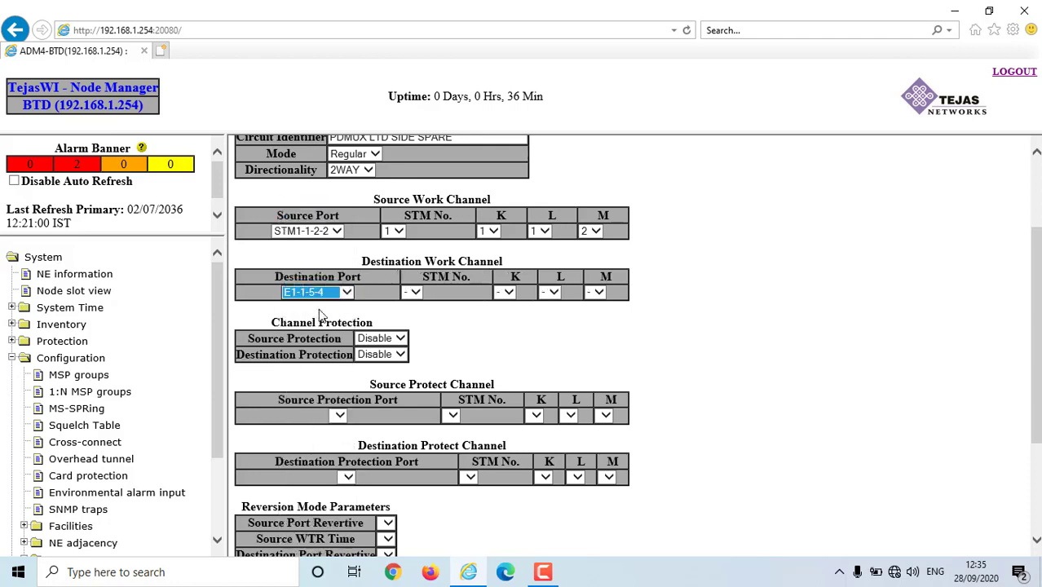
pyautogui.scroll(-3, 330, 307)
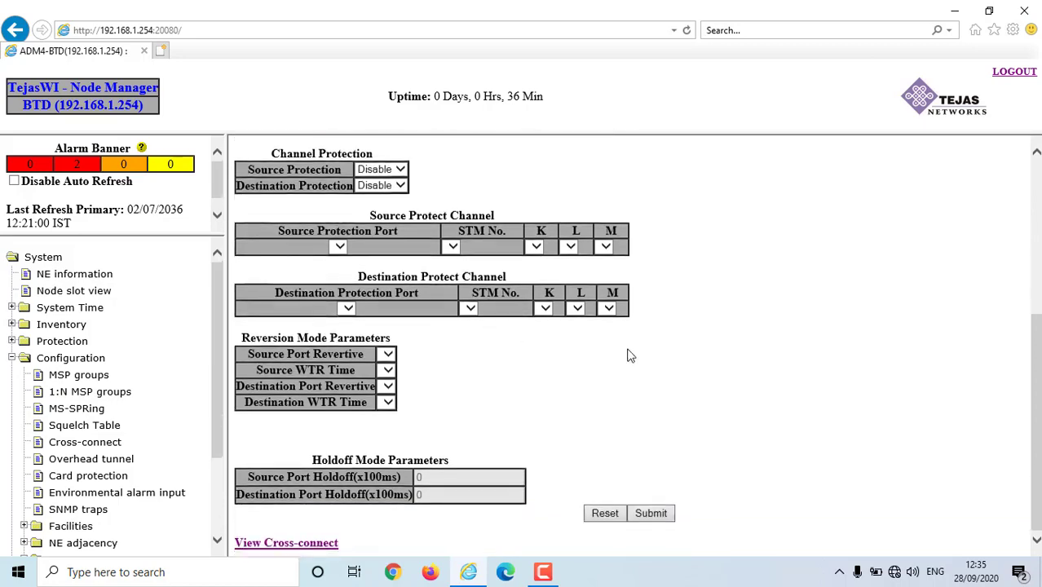
pyautogui.click(666, 519)
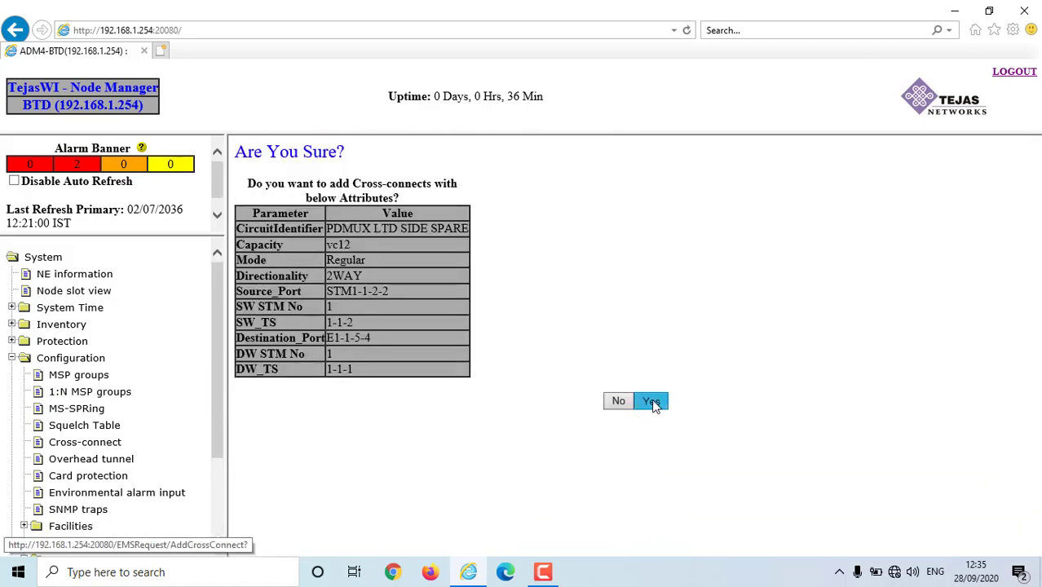
pyautogui.click(654, 402)
pyautogui.click(297, 303)
pyautogui.scroll(-5, 867, 395)
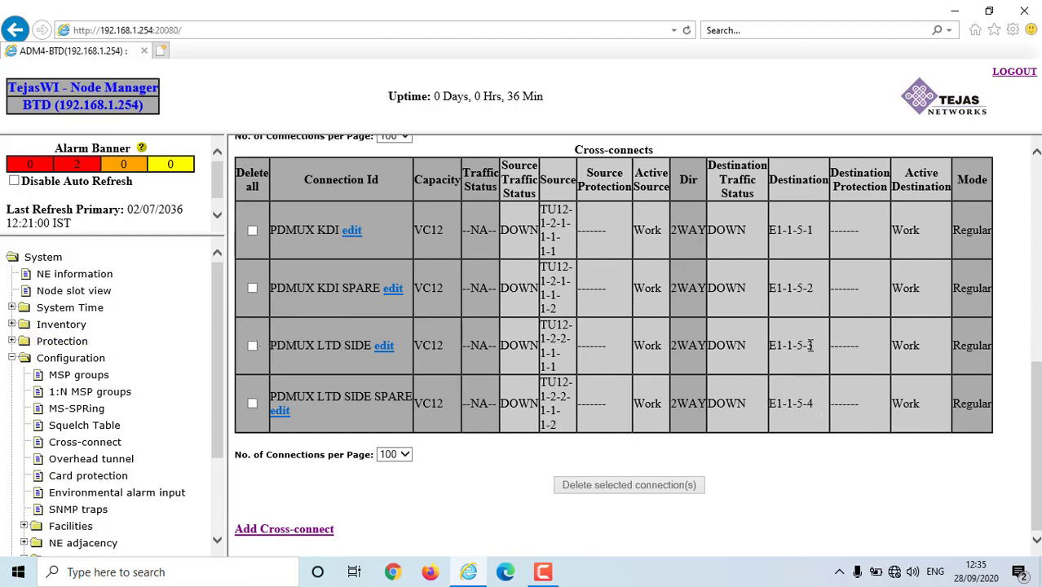
pyautogui.moveTo(806, 410); pyautogui.dragTo(853, 381)
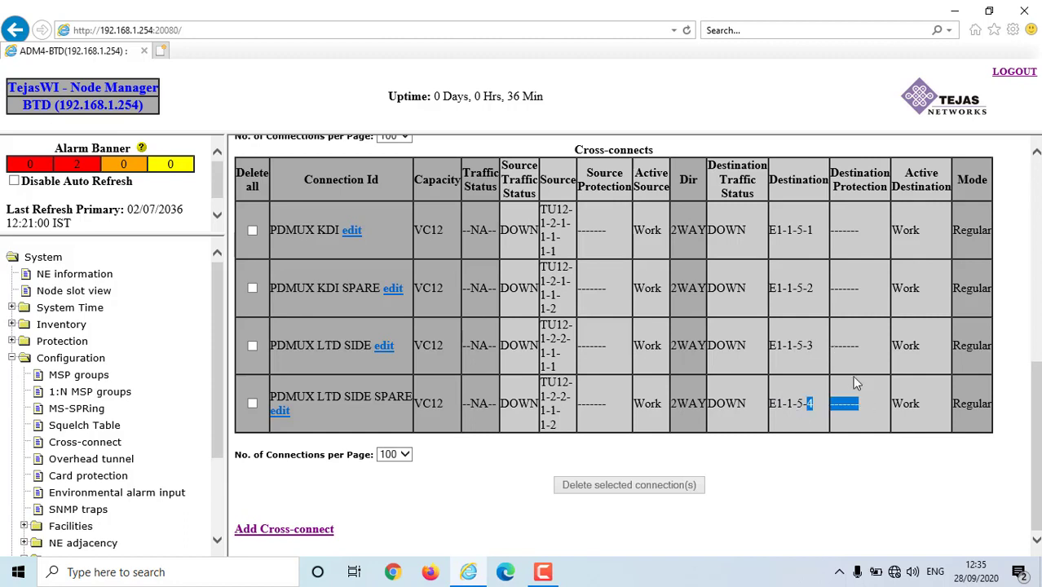
pyautogui.click(804, 224)
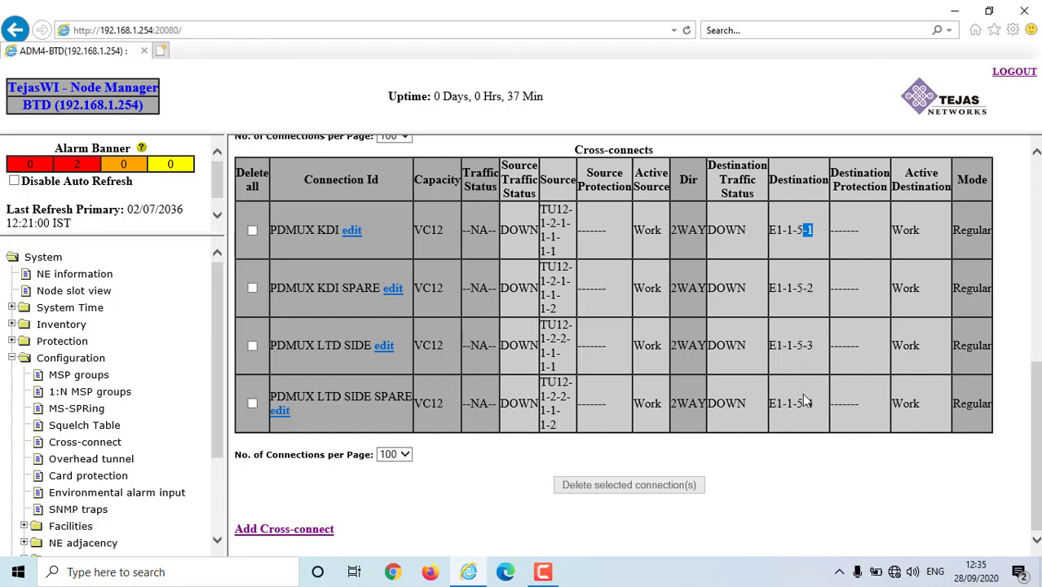
pyautogui.scroll(3, 483, 332)
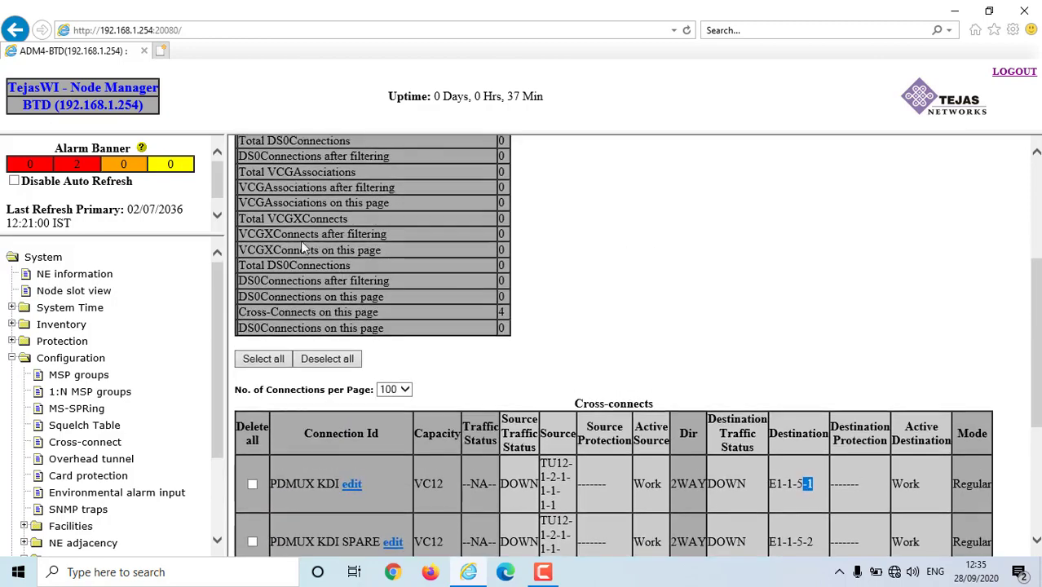
pyautogui.scroll(1, 269, 358)
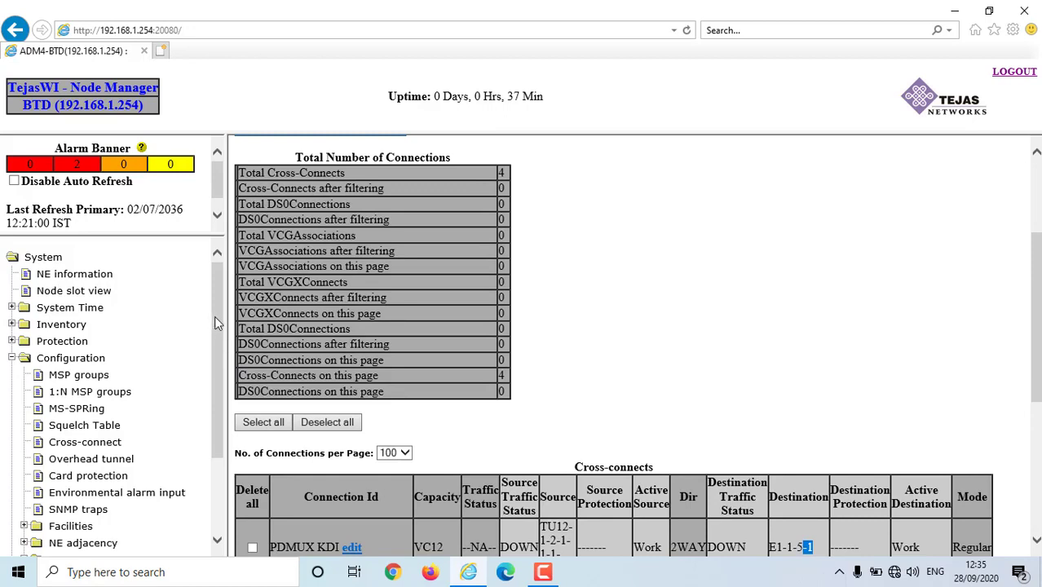
pyautogui.scroll(-3, 215, 322)
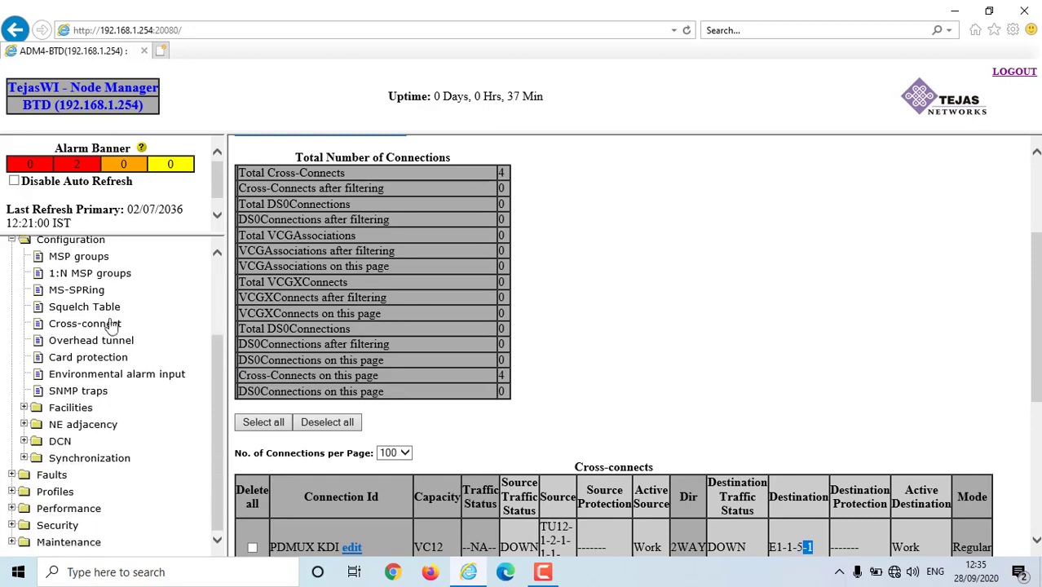
pyautogui.click(114, 324)
pyautogui.scroll(3, 155, 300)
pyautogui.scroll(-5, 462, 258)
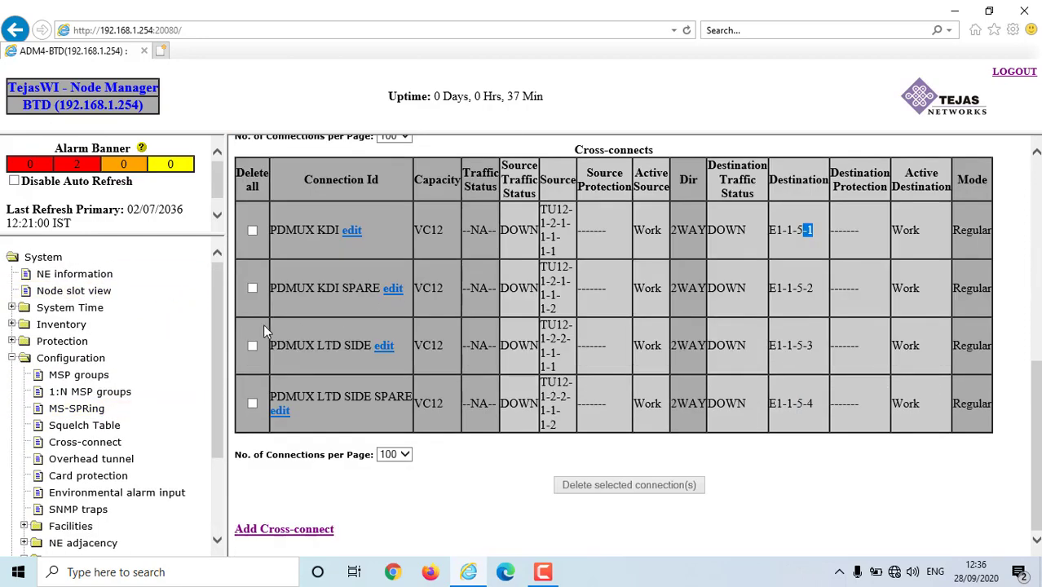
pyautogui.scroll(-3, 98, 343)
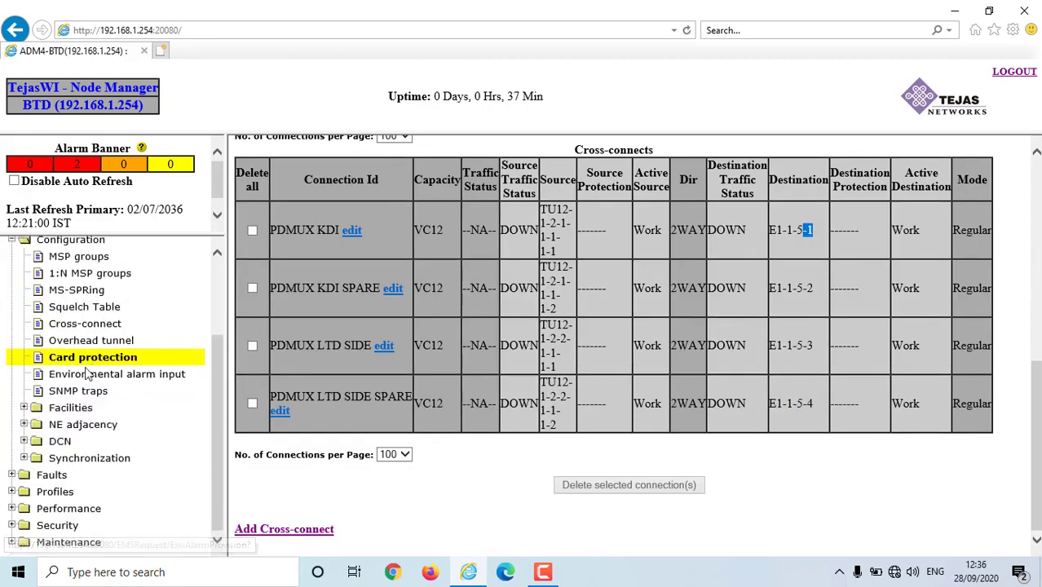
# - Go to DCN > Network interface and begin a new ECC provisioning
pyautogui.click(69, 448)
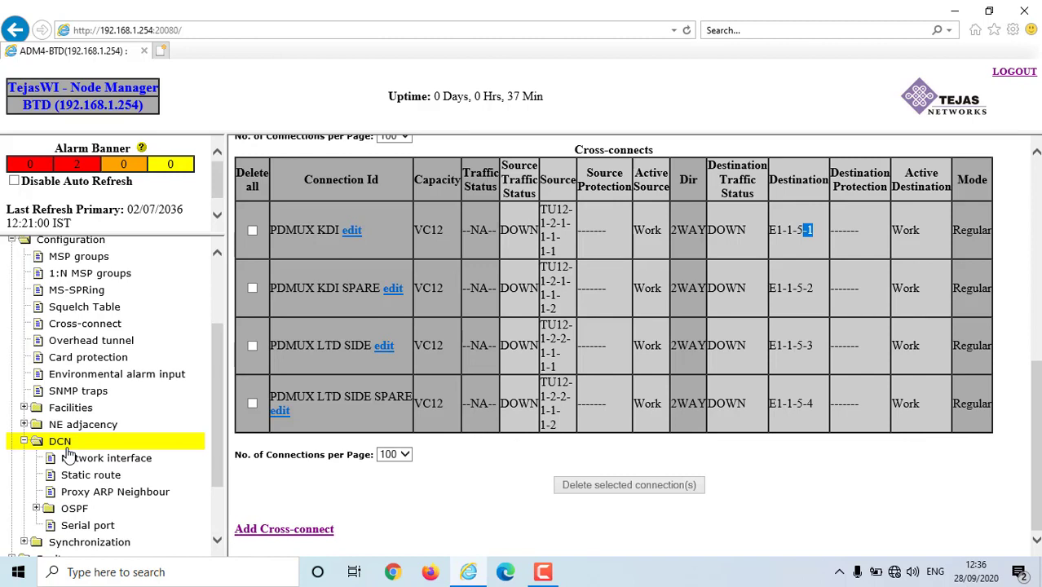
pyautogui.scroll(-2, 155, 459)
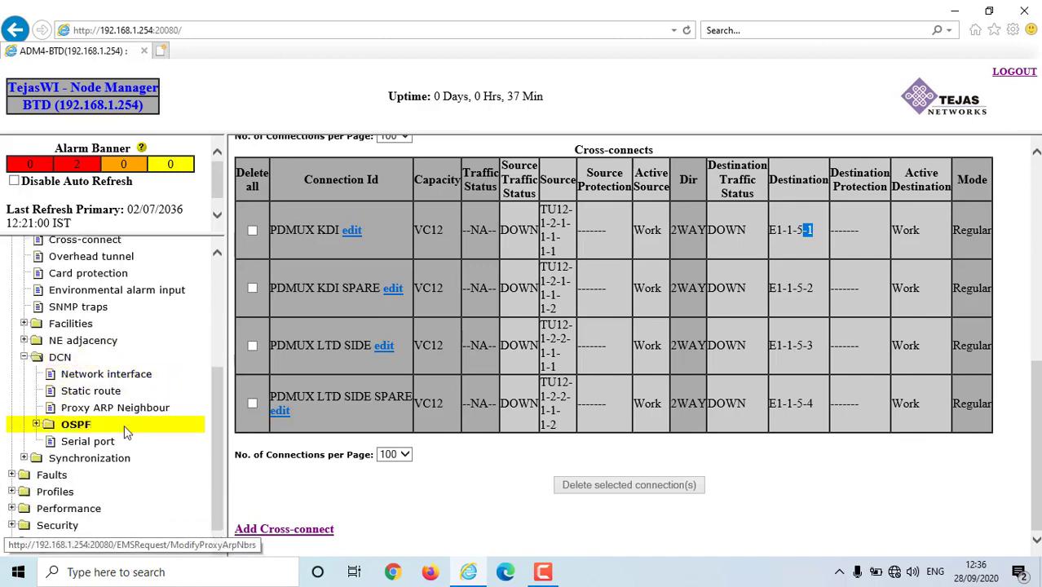
pyautogui.click(97, 377)
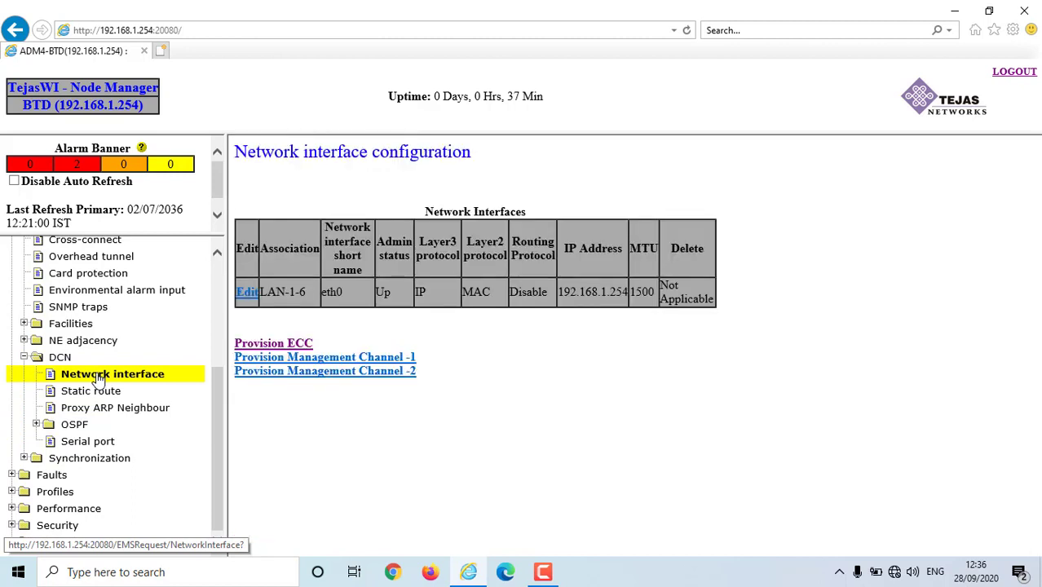
pyautogui.click(278, 343)
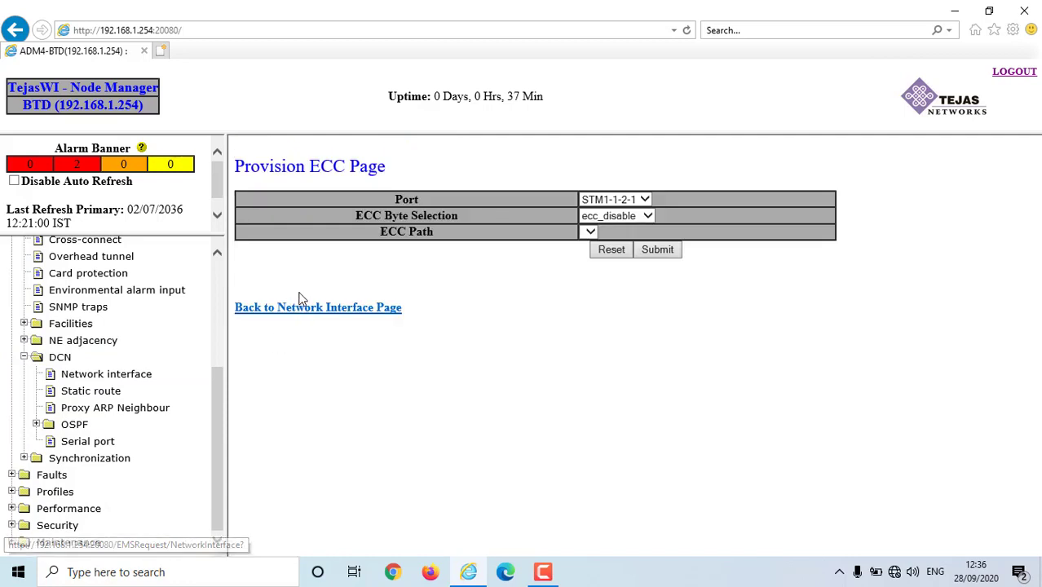
# - Set Port to STM1-1-2-1 and ECC Byte Selection to ecc_DCC_R, checking the ECC path
pyautogui.click(644, 200)
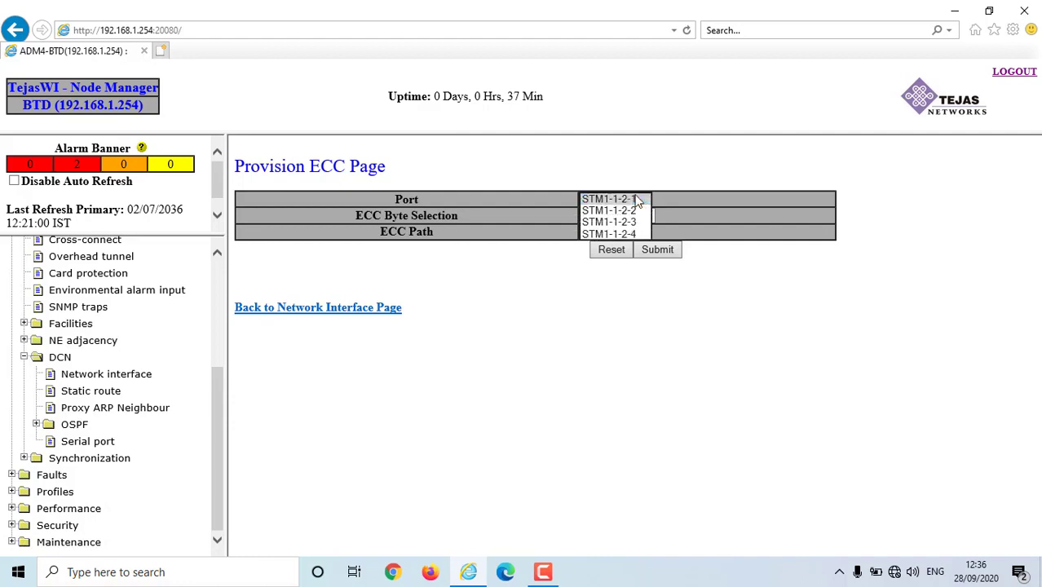
pyautogui.click(640, 200)
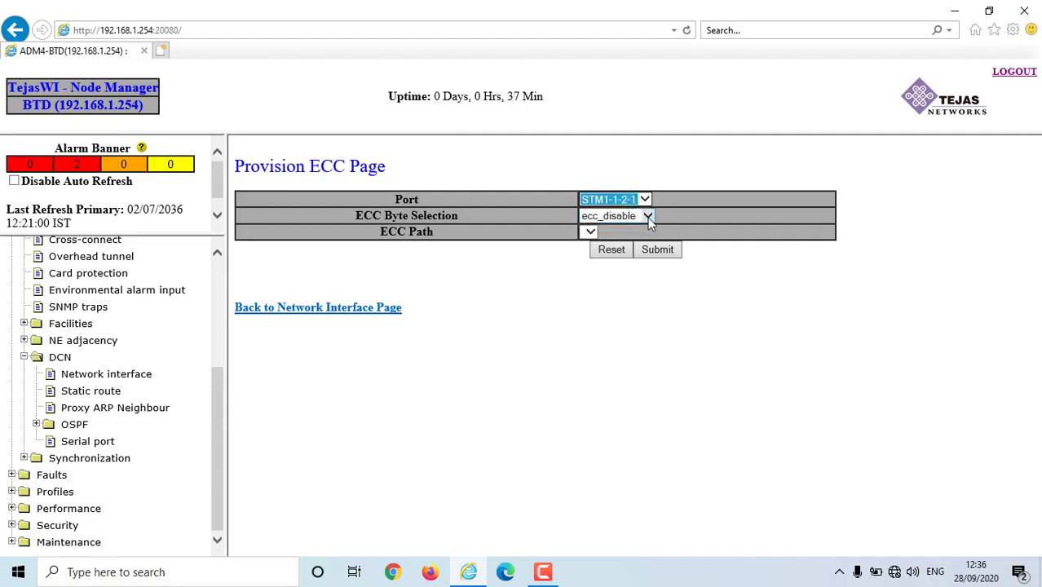
pyautogui.click(646, 217)
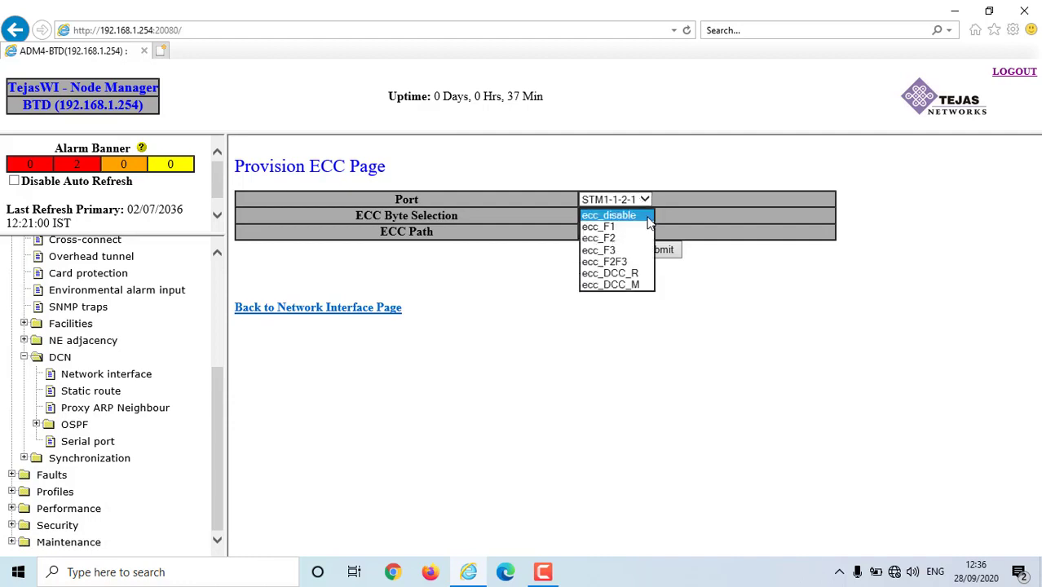
pyautogui.click(624, 273)
pyautogui.click(591, 233)
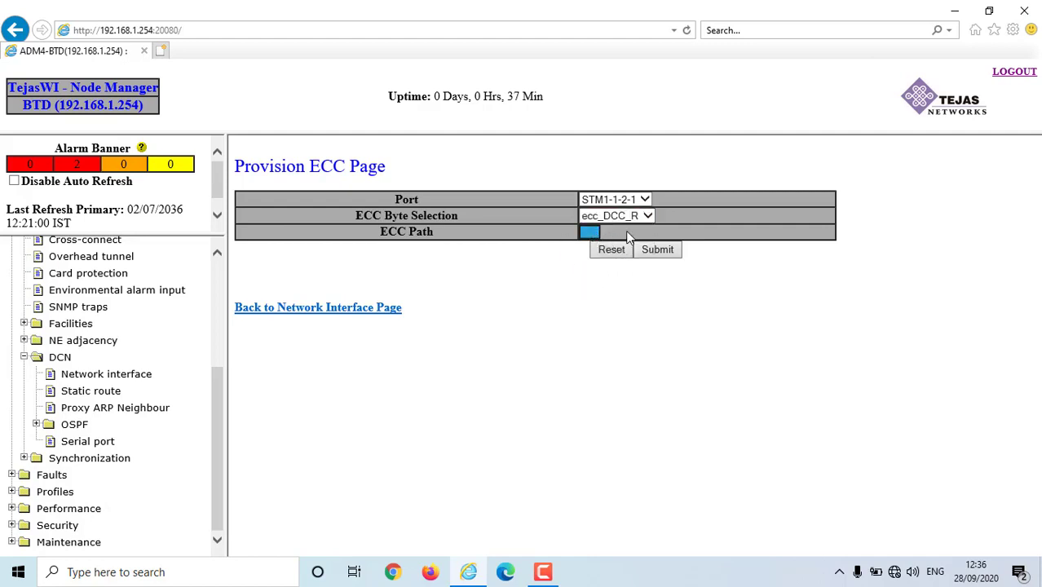
pyautogui.click(772, 310)
pyautogui.click(590, 232)
# - Submit the ECC provisioning to create interface ecc_2_1 on STM1-1-2-1
pyautogui.click(657, 249)
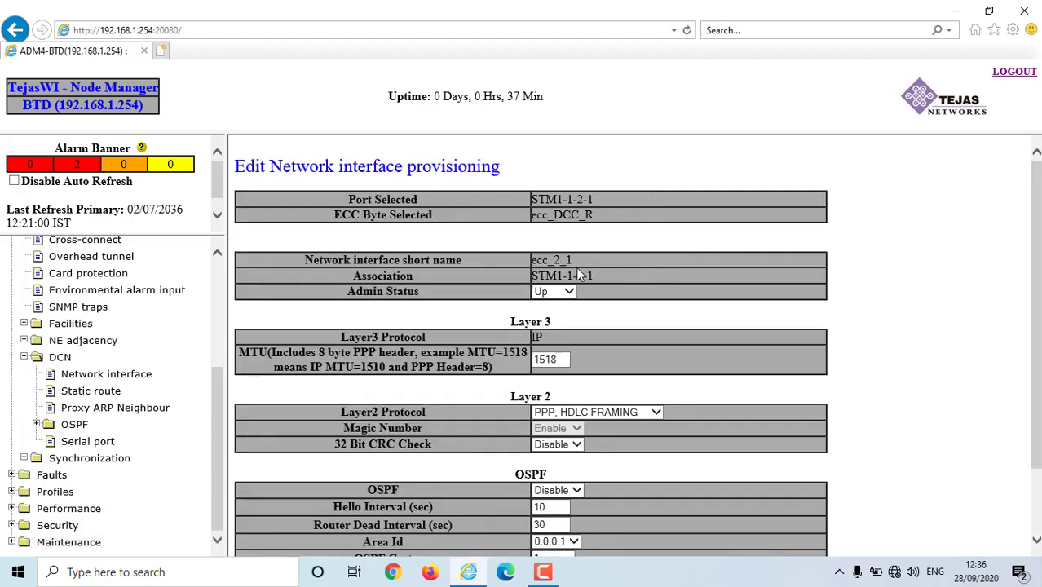
pyautogui.scroll(-1, 576, 267)
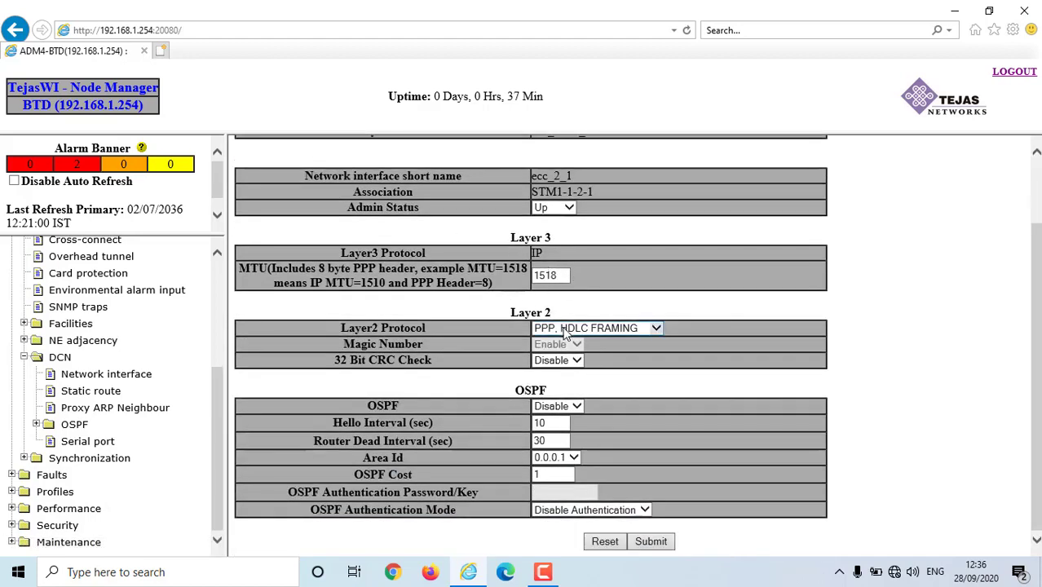
pyautogui.click(659, 543)
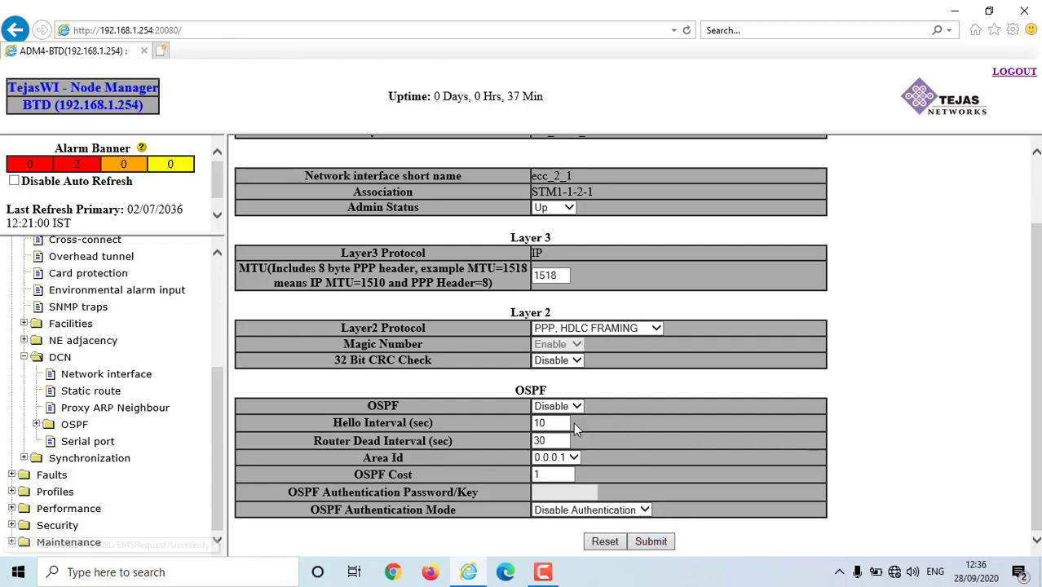
pyautogui.scroll(1, 573, 293)
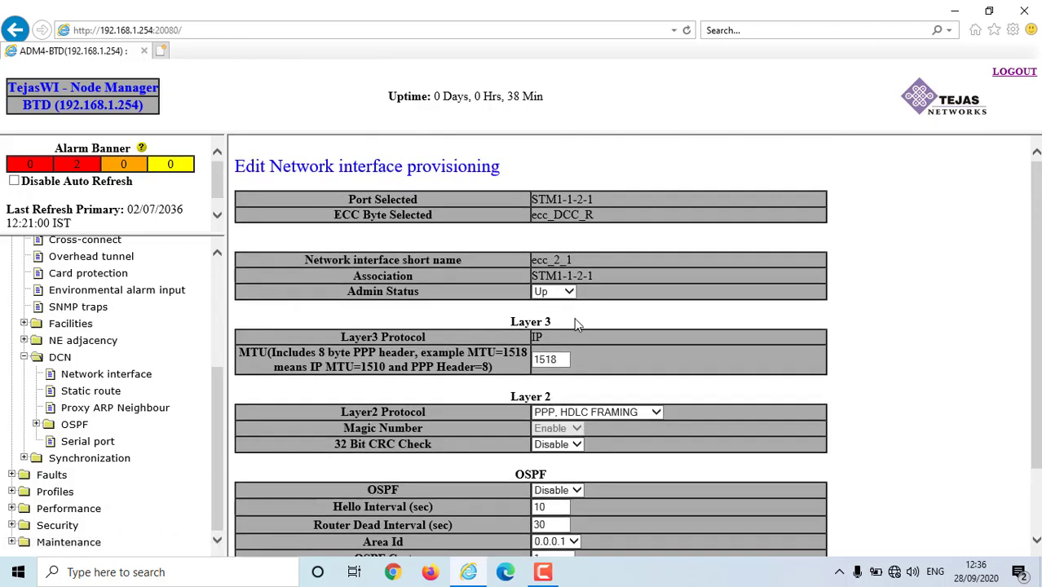
pyautogui.scroll(-1, 575, 324)
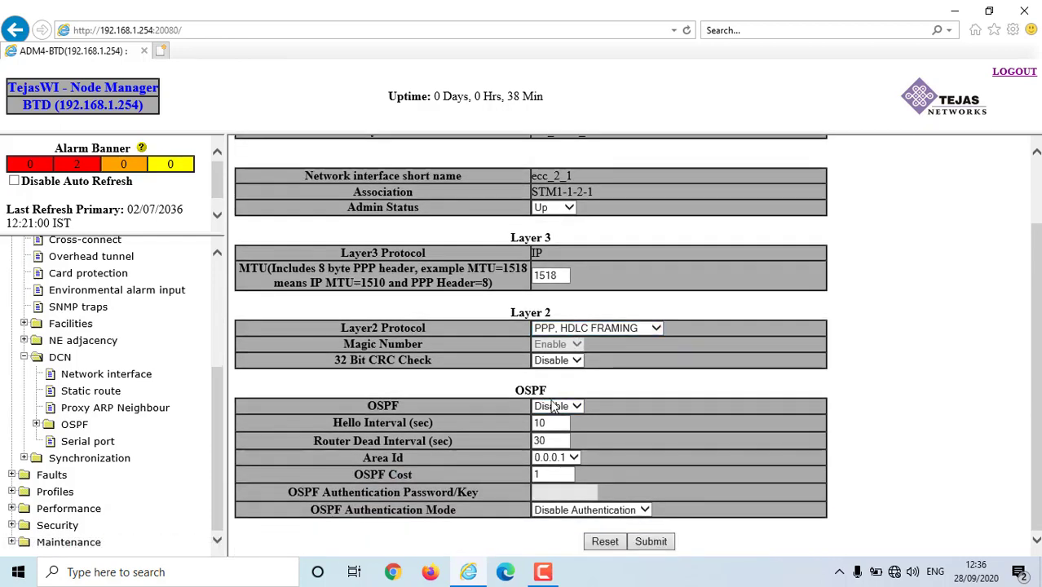
pyautogui.scroll(1, 569, 336)
pyautogui.scroll(-1, 575, 359)
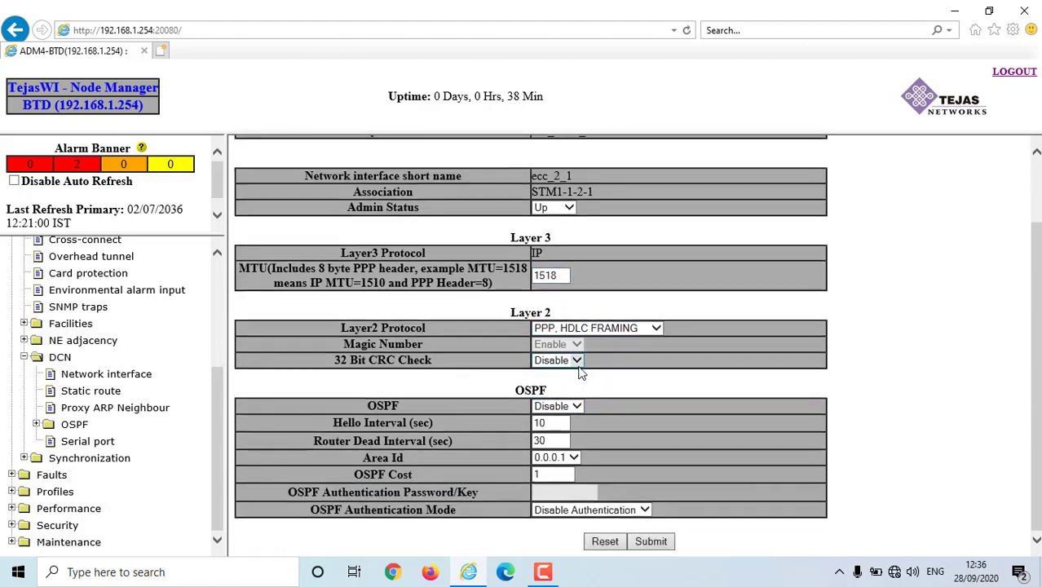
# - Enable OSPF (cost 11) on the interface and accept the modifications
pyautogui.click(562, 406)
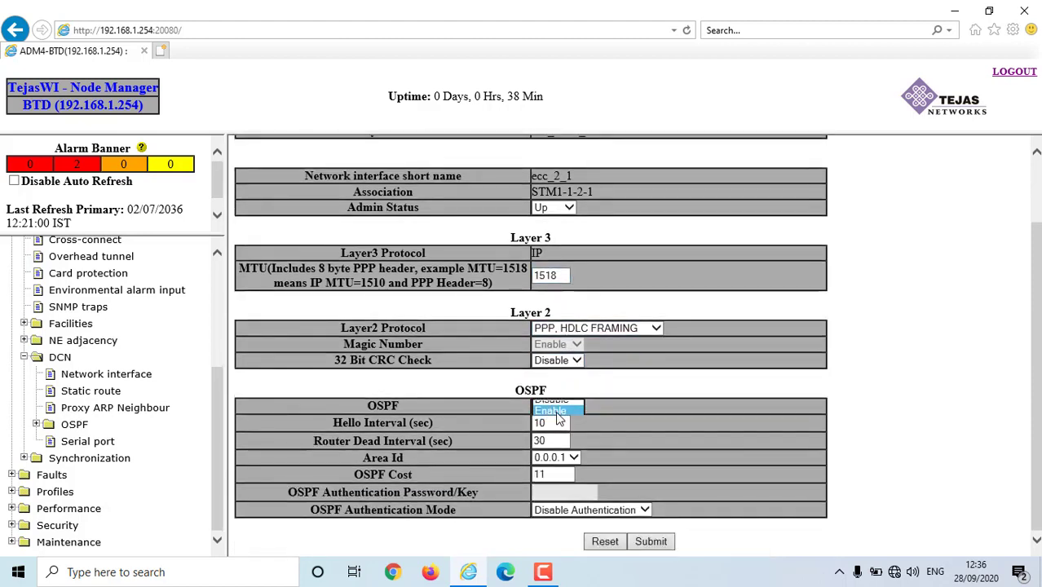
pyautogui.click(559, 412)
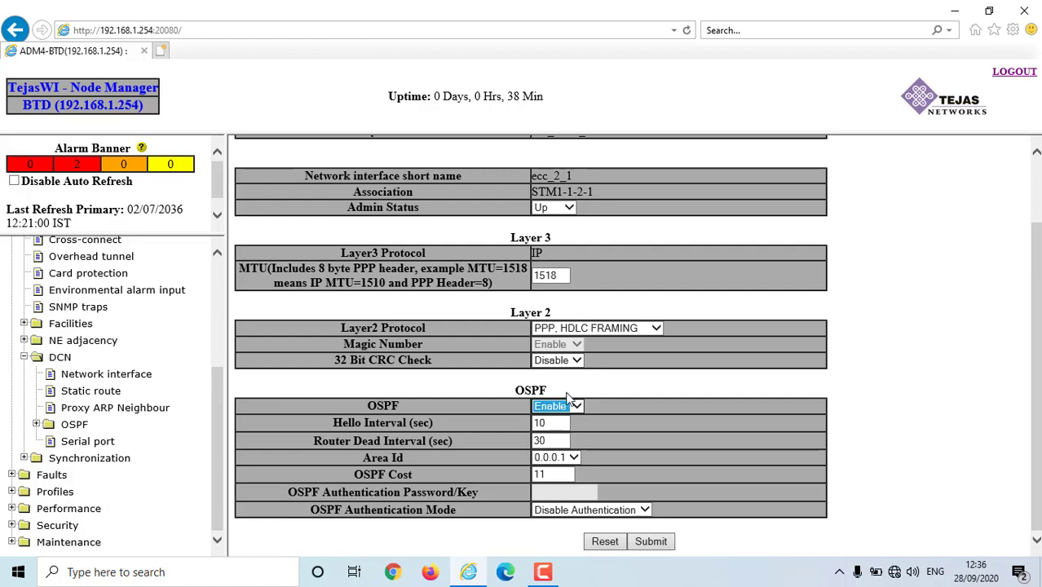
pyautogui.scroll(1, 560, 265)
pyautogui.scroll(-1, 589, 281)
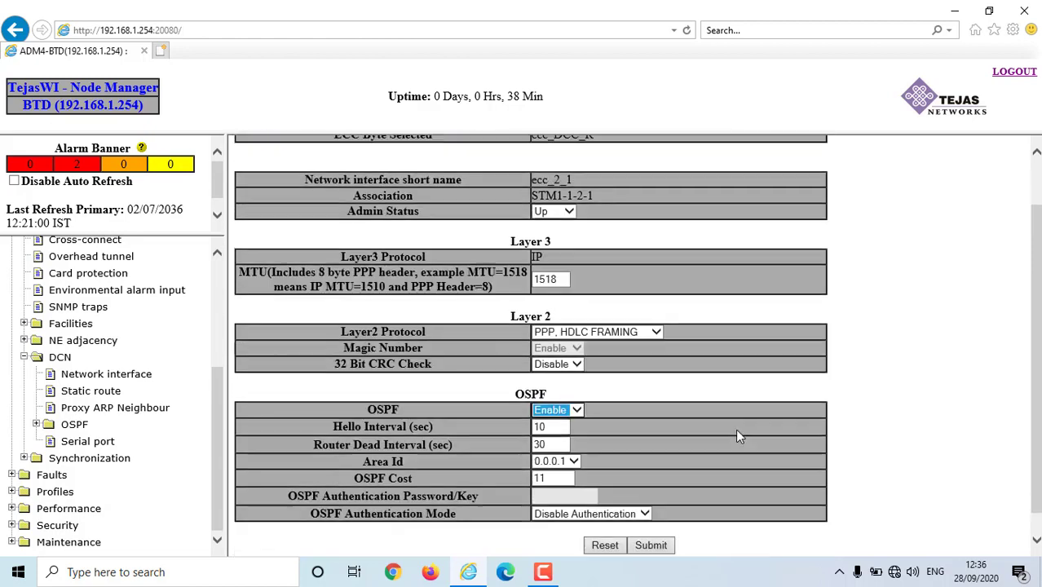
pyautogui.click(649, 545)
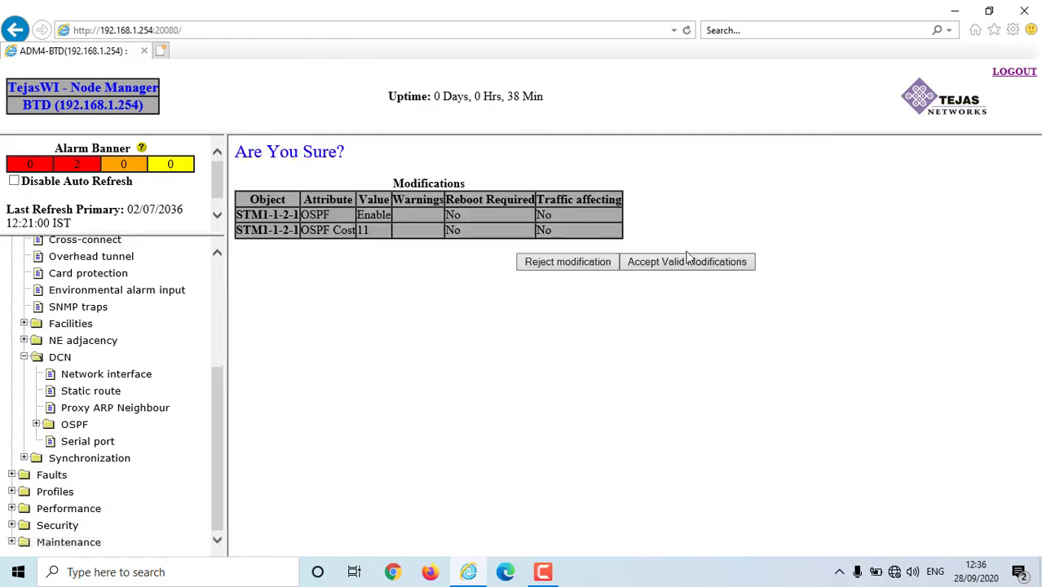
pyautogui.click(687, 259)
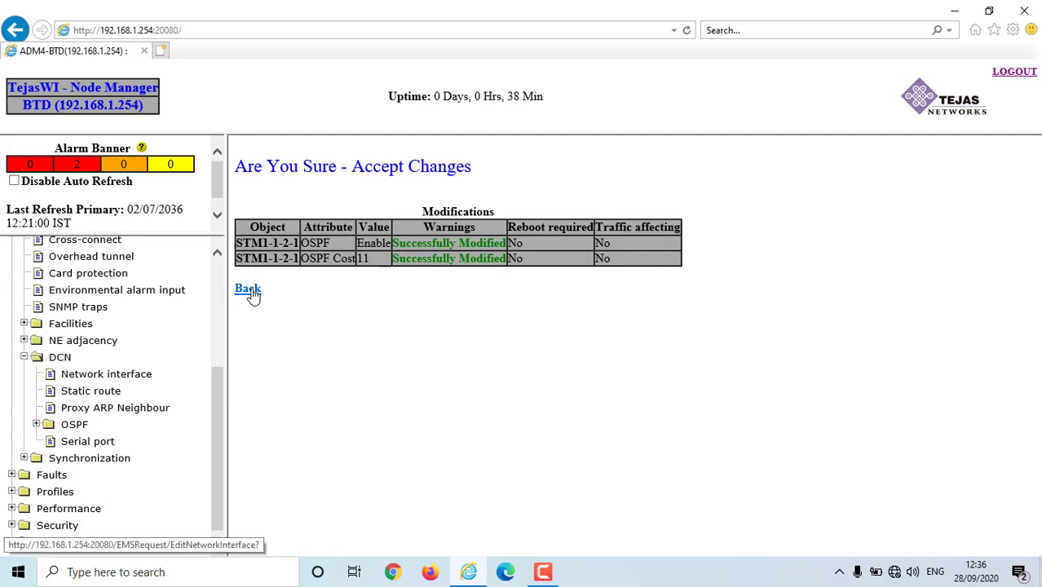
# - Start provisioning a second ECC with Port STM1-1-2-2, ready for ECC byte selection
pyautogui.click(251, 291)
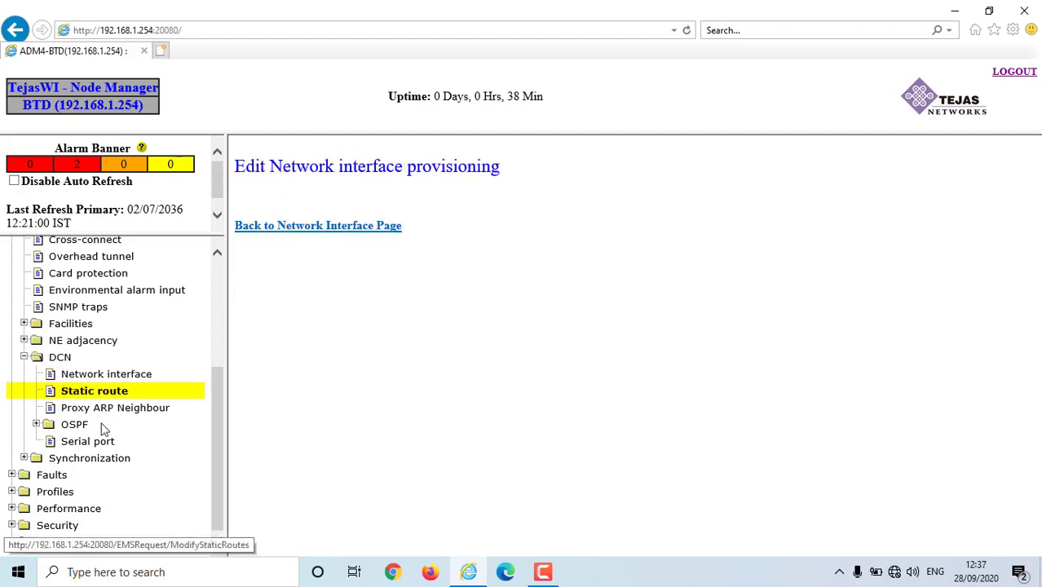
pyautogui.click(80, 377)
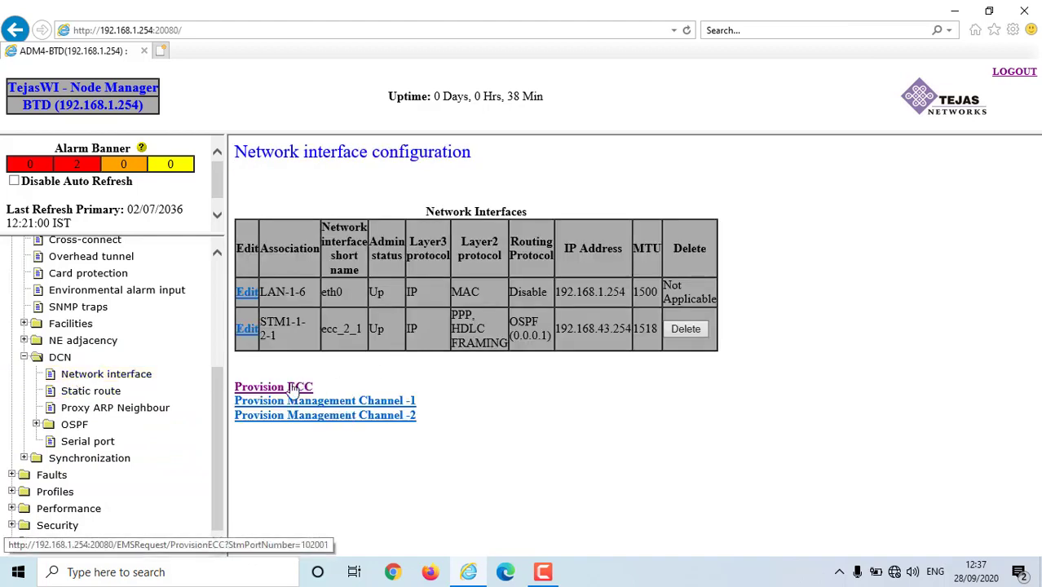
pyautogui.click(295, 388)
pyautogui.click(646, 199)
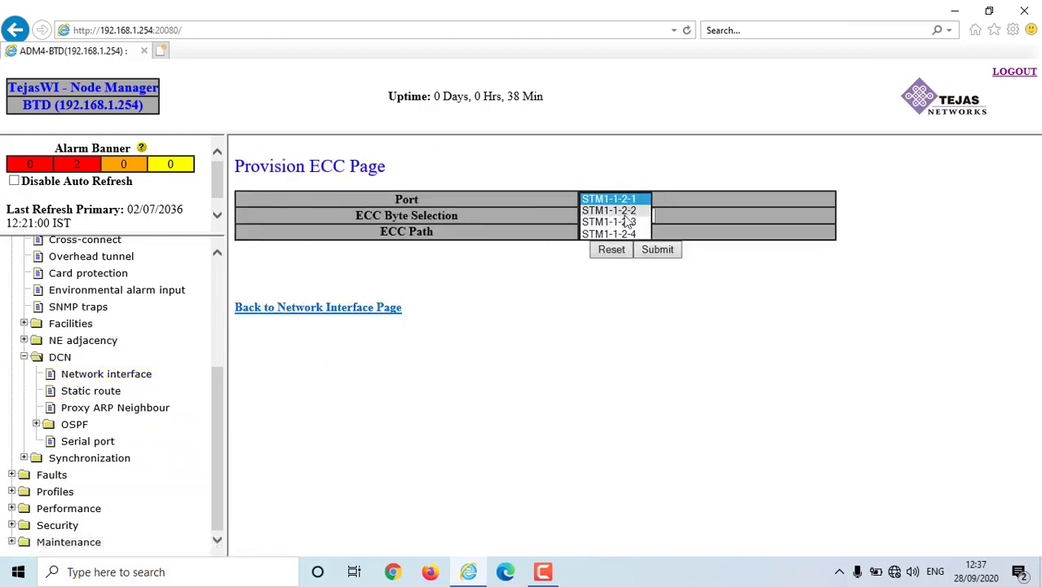
pyautogui.click(625, 210)
pyautogui.click(648, 217)
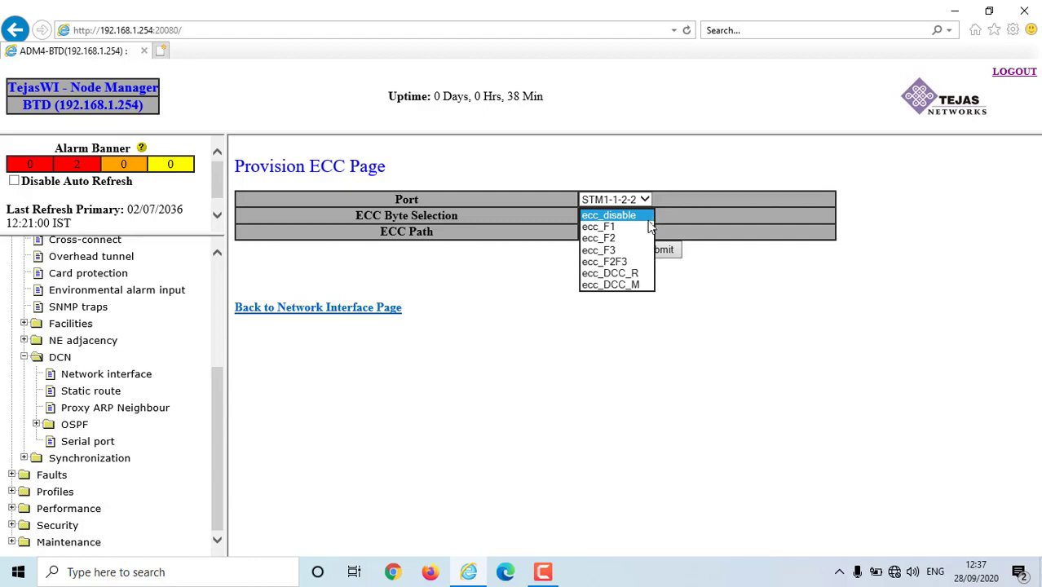